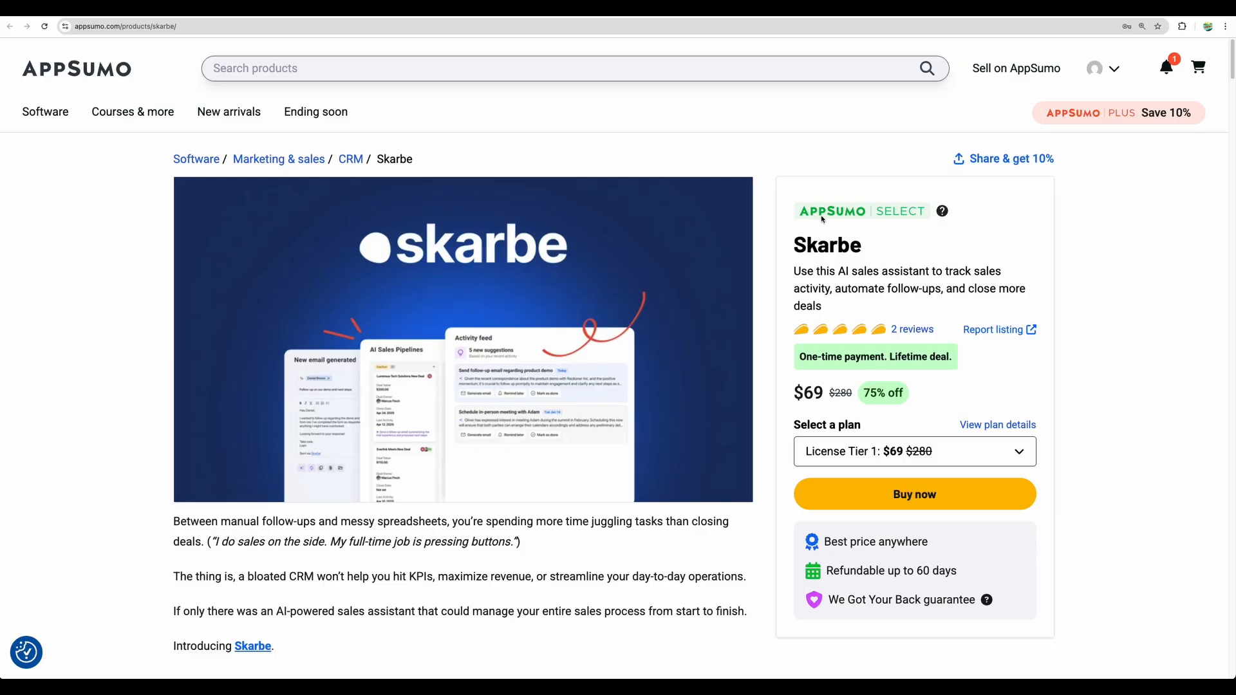
Skim the Skarbe product page from its header through the overview to the sales pipeline section
{"action": "scroll", "coordinate": [804, 290], "scroll_direction": "down", "scroll_amount": 3}
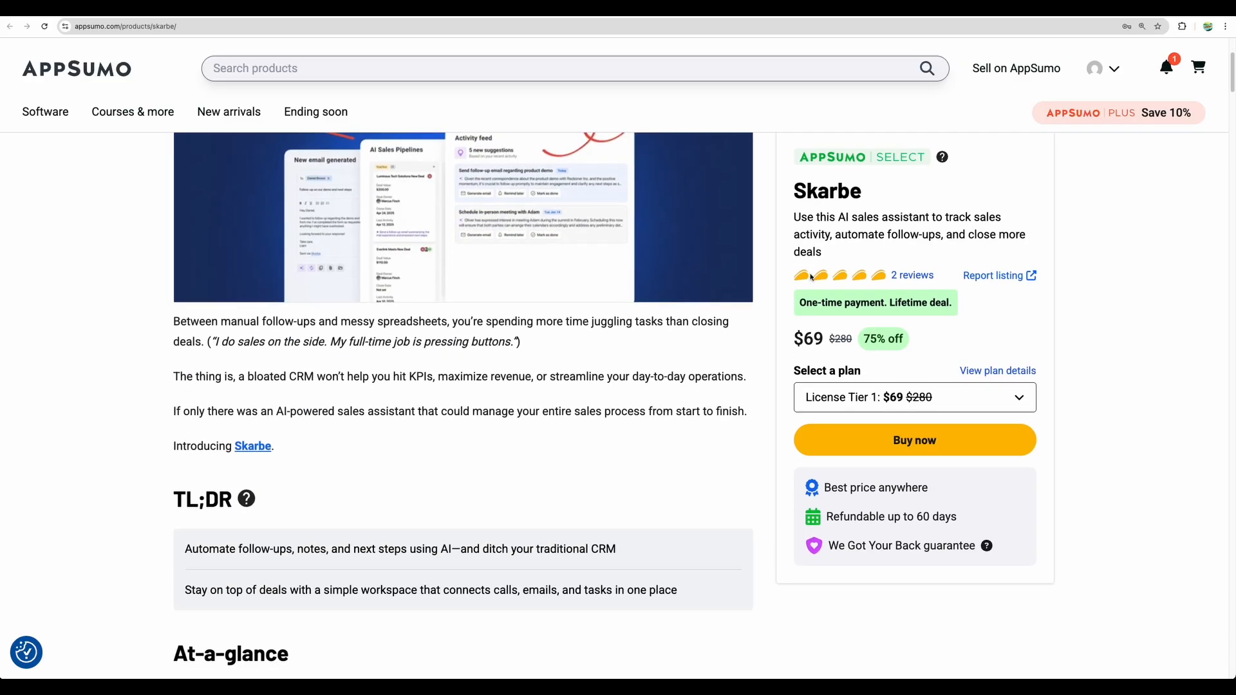
{"action": "scroll", "coordinate": [792, 315], "scroll_direction": "up", "scroll_amount": 3}
{"action": "scroll", "coordinate": [776, 341], "scroll_direction": "down", "scroll_amount": 3}
{"action": "scroll", "coordinate": [777, 341], "scroll_direction": "down", "scroll_amount": 15}
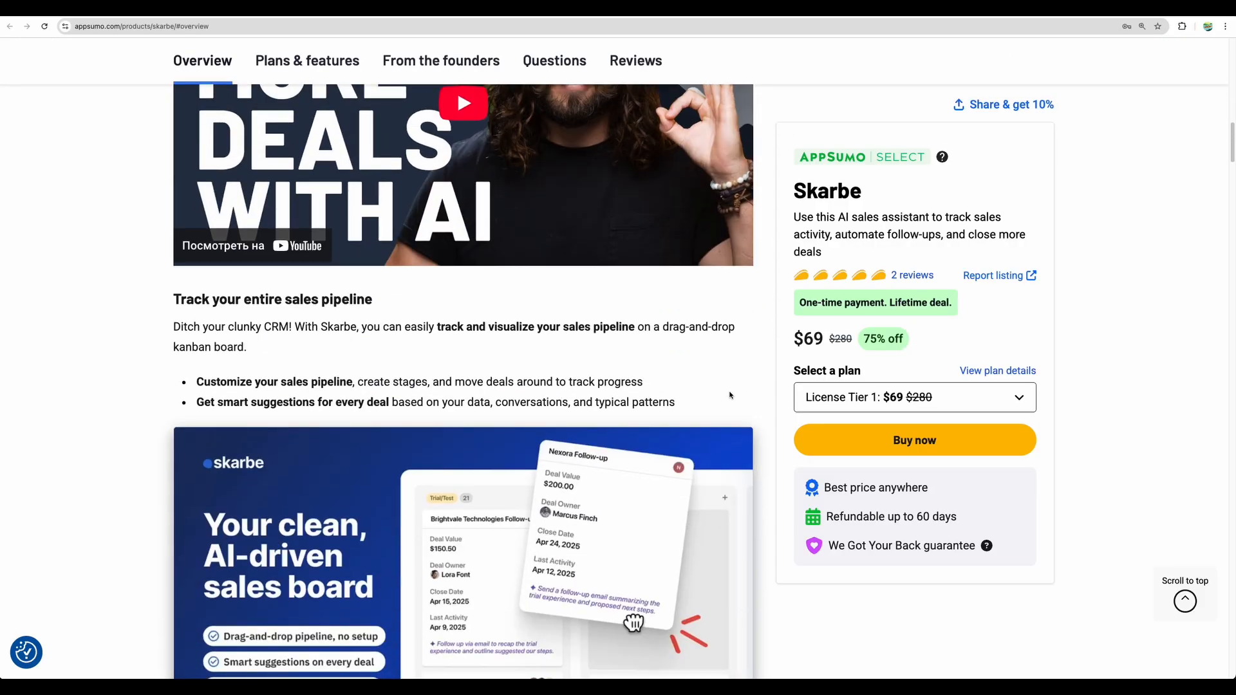
{"action": "scroll", "coordinate": [747, 395], "scroll_direction": "down", "scroll_amount": 2}
{"action": "scroll", "coordinate": [761, 390], "scroll_direction": "down", "scroll_amount": 3}
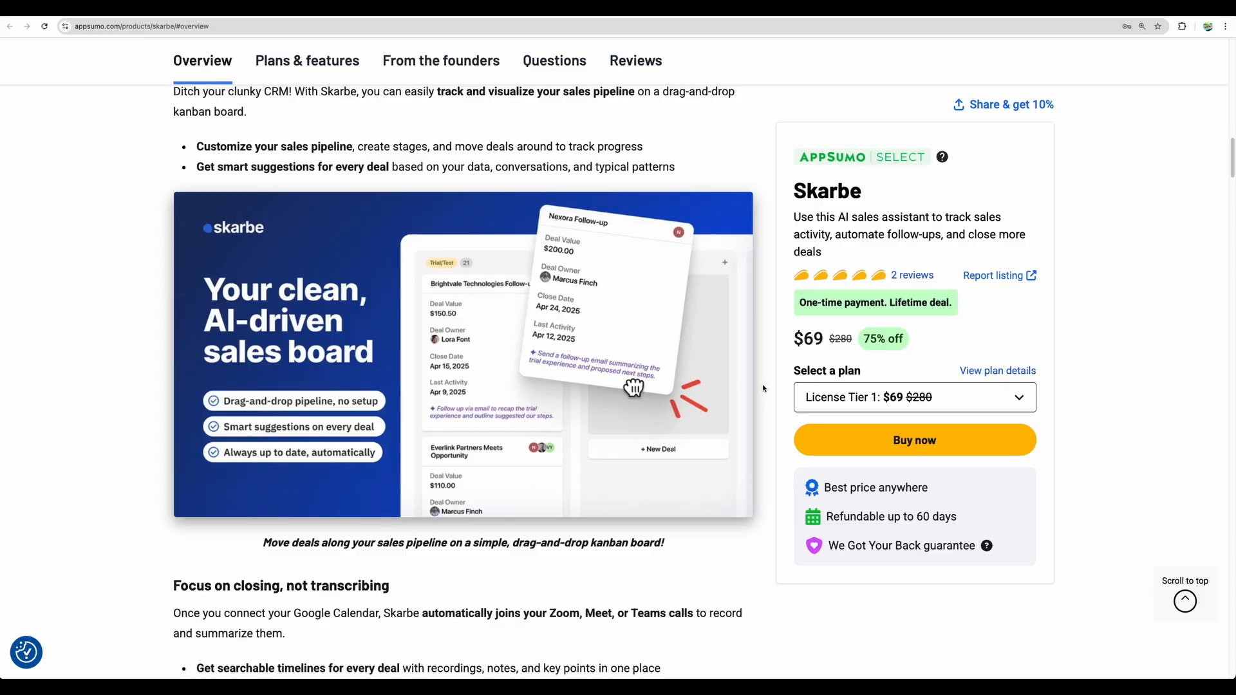
Read the product name and short description, highlighting "AI sales assistant" in the Skarbe purchase card
{"action": "scroll", "coordinate": [763, 389], "scroll_direction": "up", "scroll_amount": 10}
{"action": "left_click_drag", "start_coordinate": [794, 190], "coordinate": [835, 202]}
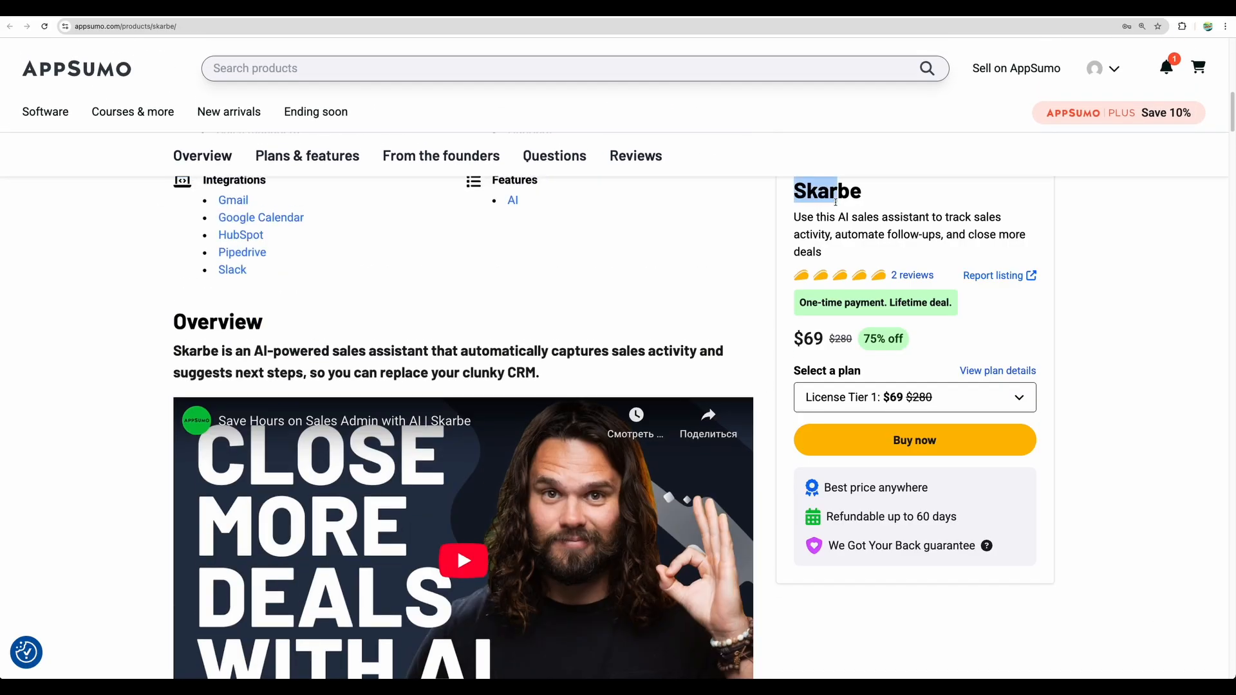
{"action": "left_click", "coordinate": [835, 225]}
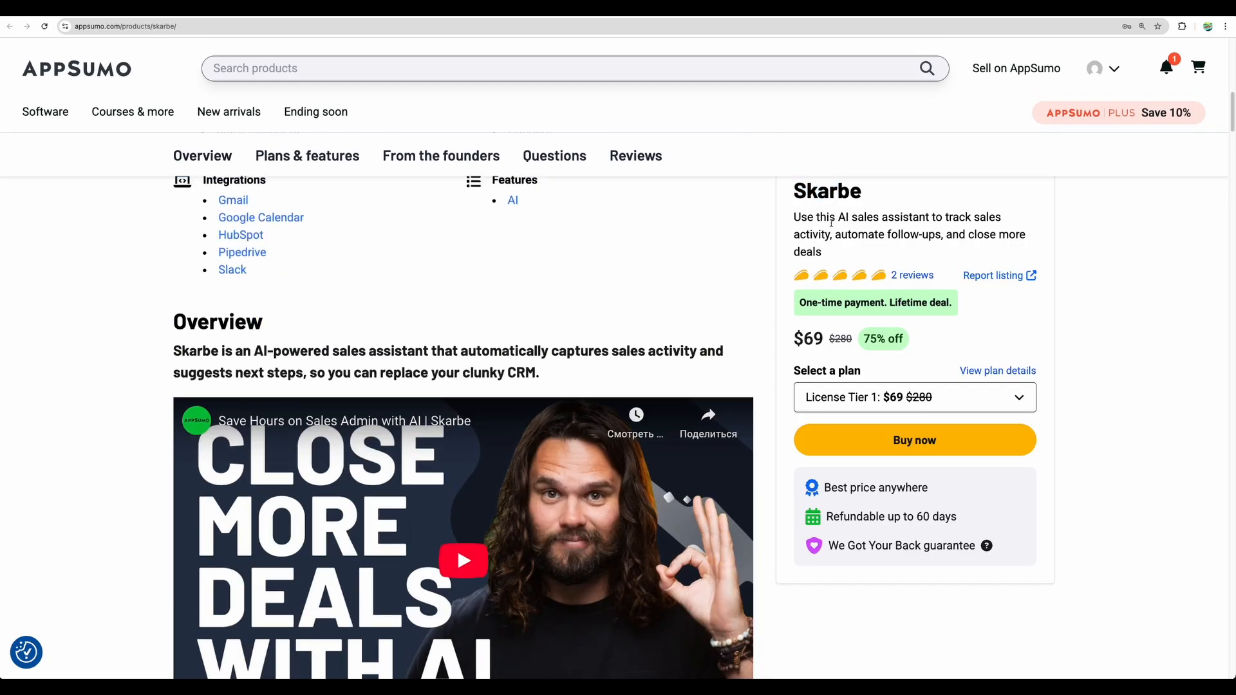
{"action": "scroll", "coordinate": [827, 257], "scroll_direction": "up", "scroll_amount": 4}
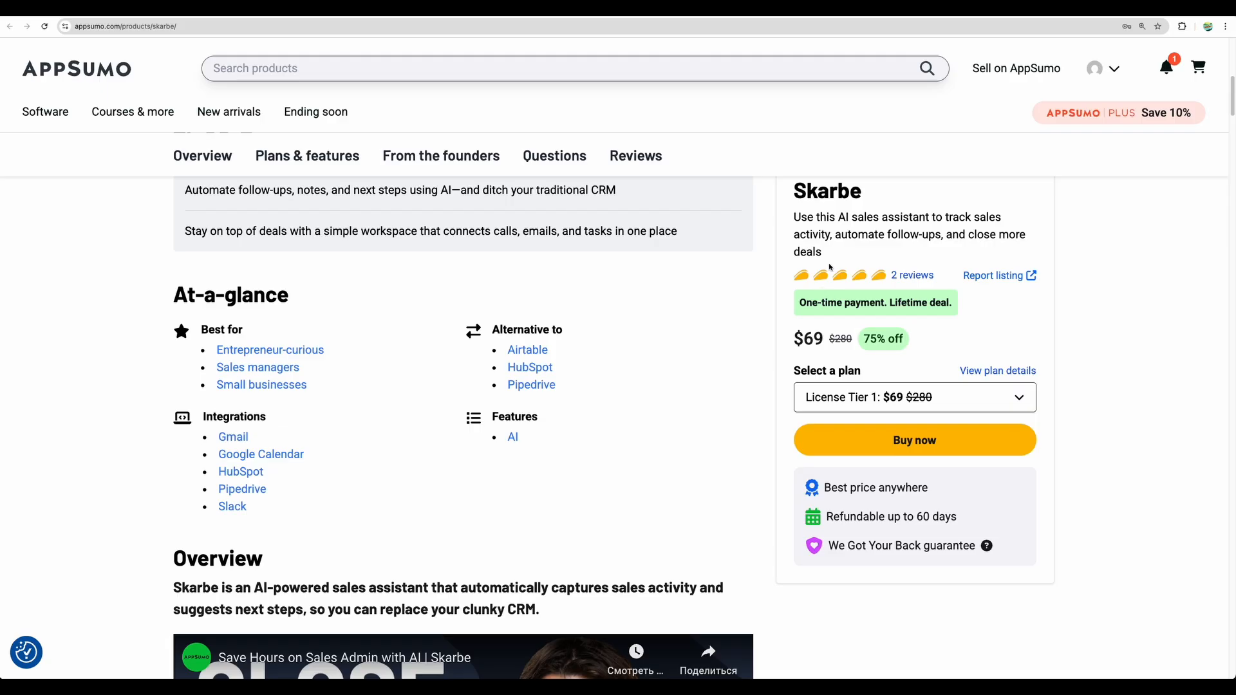
{"action": "left_click_drag", "start_coordinate": [792, 216], "coordinate": [850, 237]}
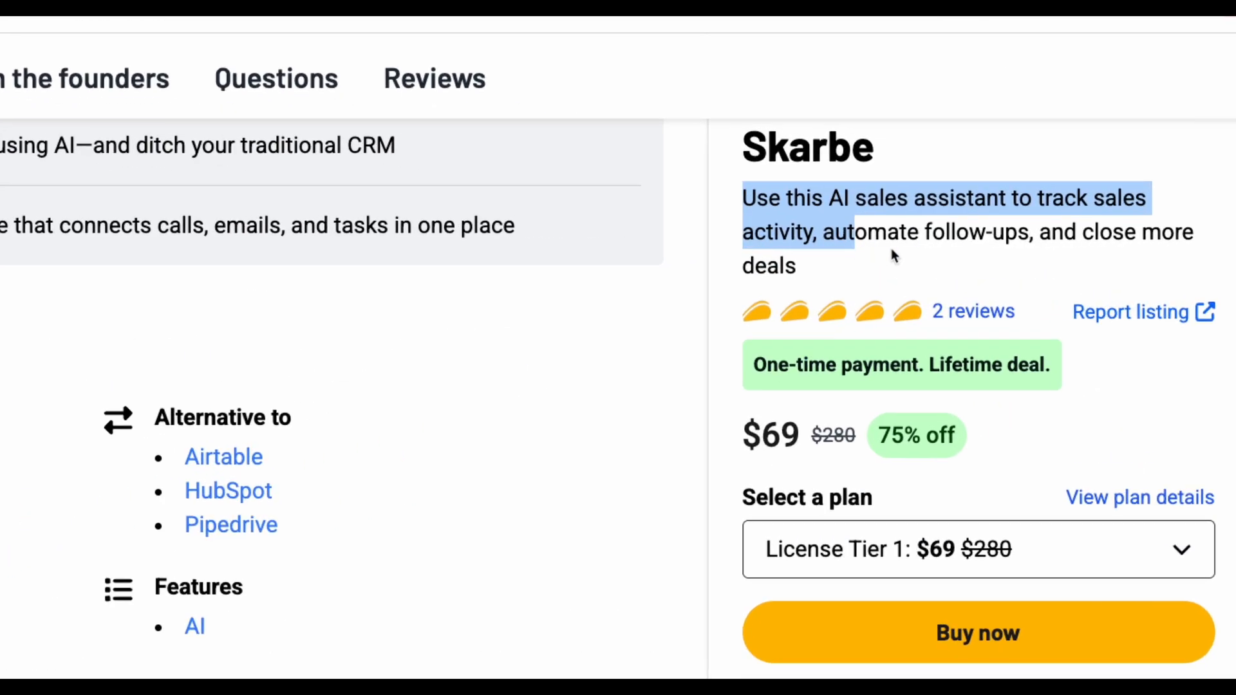
{"action": "left_click", "coordinate": [869, 213]}
{"action": "left_click_drag", "start_coordinate": [829, 201], "coordinate": [1012, 202]}
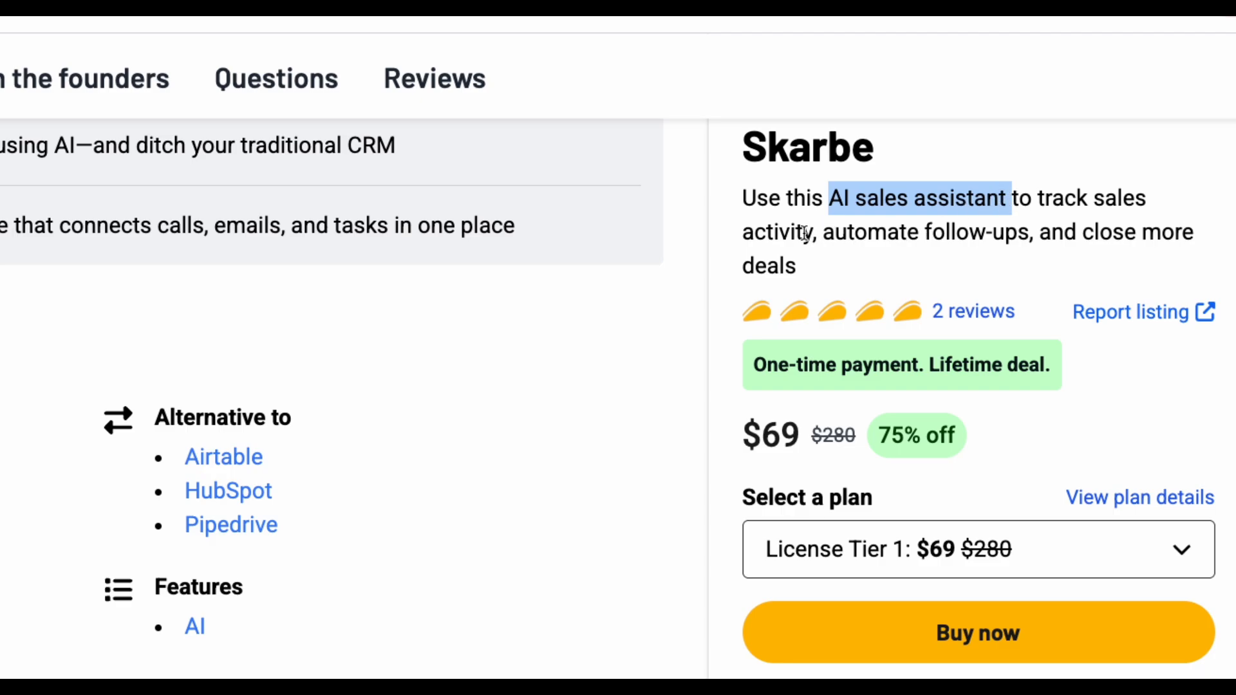
{"action": "left_click_drag", "start_coordinate": [779, 233], "coordinate": [914, 232]}
{"action": "left_click", "coordinate": [913, 233]}
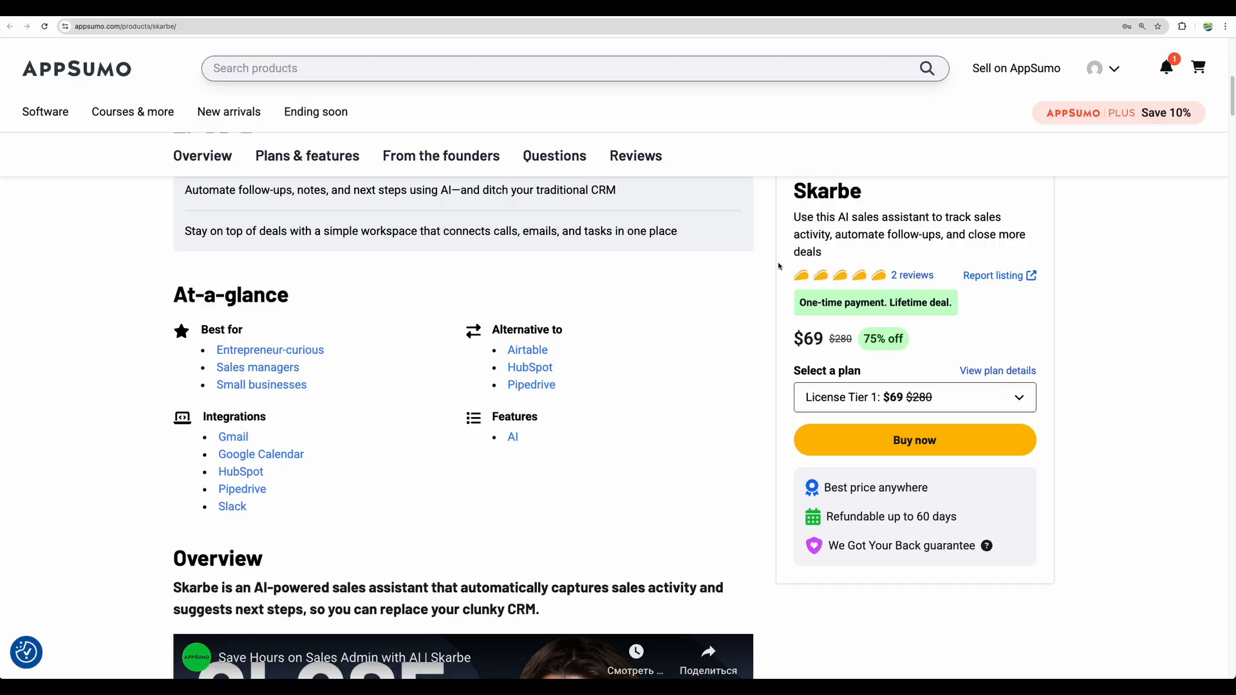
Read the introduction of "Track your entire sales pipeline", highlighting "track and visualize your sales pipeline"
{"action": "scroll", "coordinate": [732, 288], "scroll_direction": "down", "scroll_amount": 10}
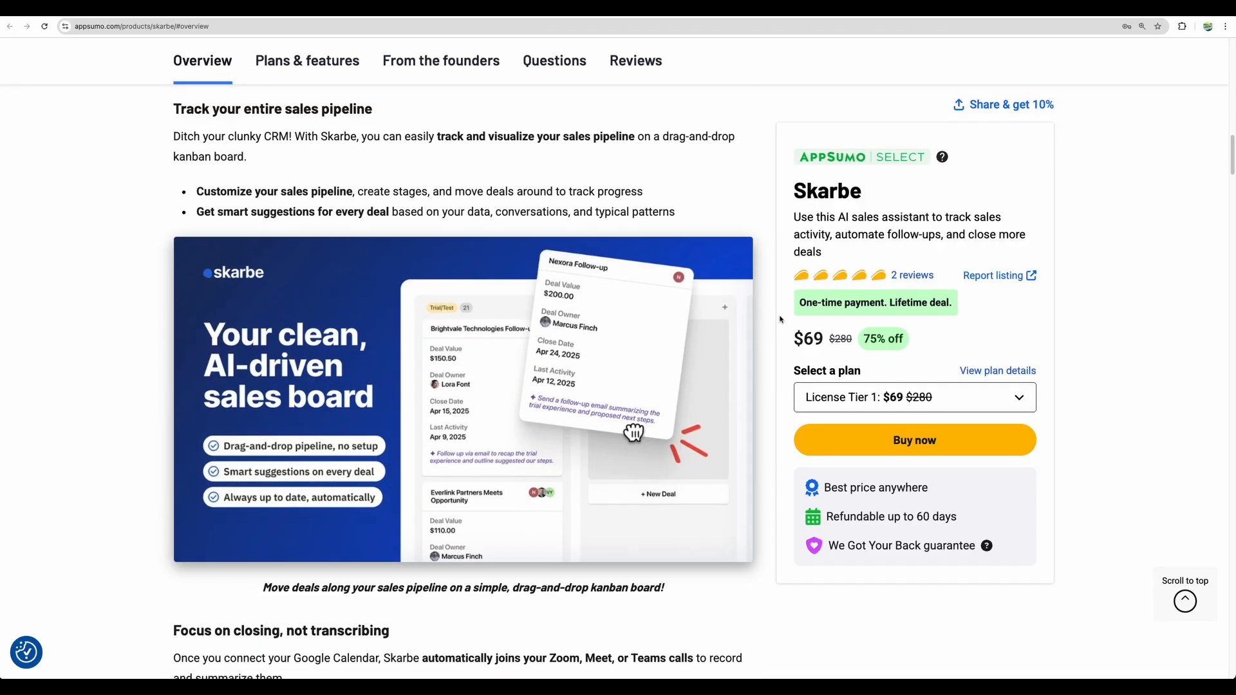
{"action": "scroll", "coordinate": [780, 320], "scroll_direction": "up", "scroll_amount": 2}
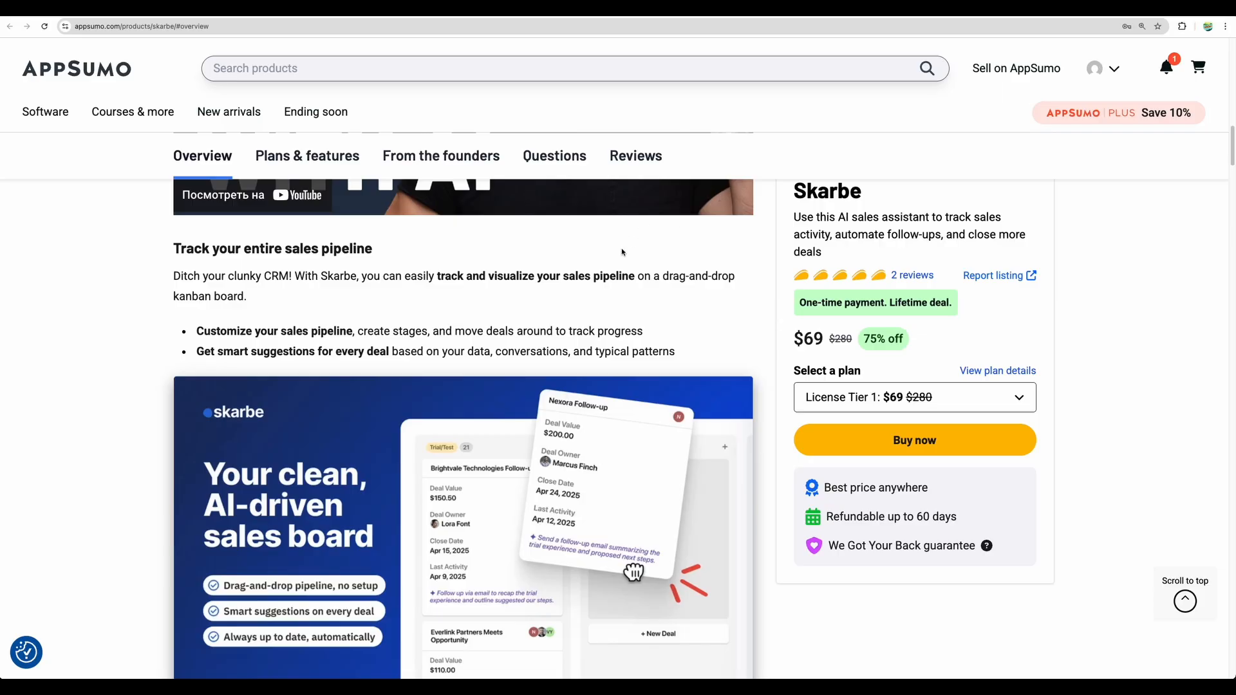
{"action": "scroll", "coordinate": [622, 251], "scroll_direction": "up", "scroll_amount": 3}
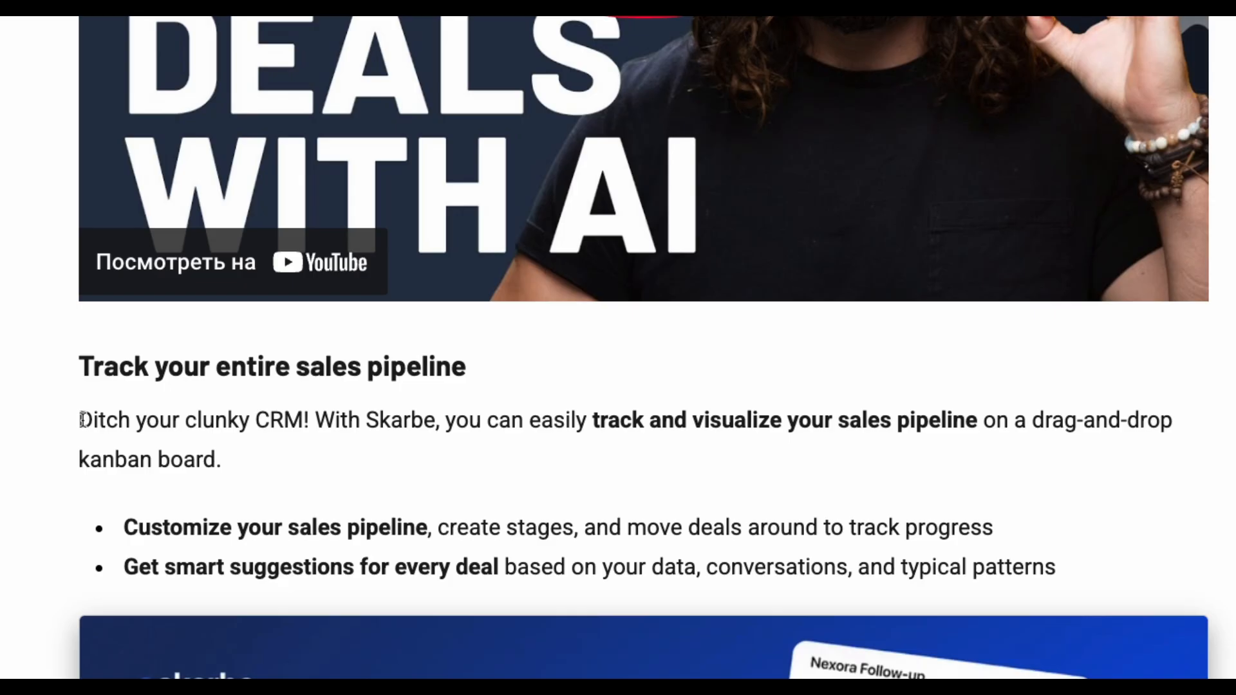
{"action": "left_click_drag", "start_coordinate": [186, 422], "coordinate": [304, 422]}
{"action": "left_click", "coordinate": [299, 427]}
{"action": "left_click_drag", "start_coordinate": [593, 420], "coordinate": [972, 419]}
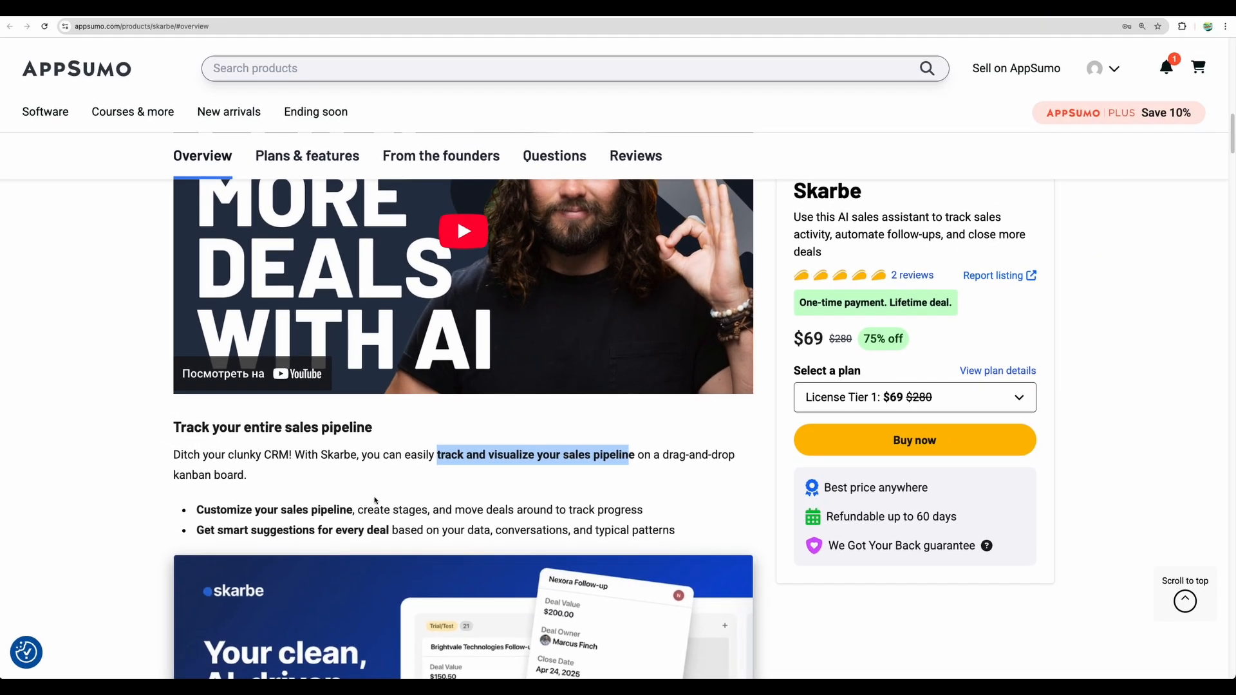
Highlight the two bullets on customizing the sales pipeline and getting smart suggestions for every deal
{"action": "scroll", "coordinate": [375, 500], "scroll_direction": "down", "scroll_amount": 3}
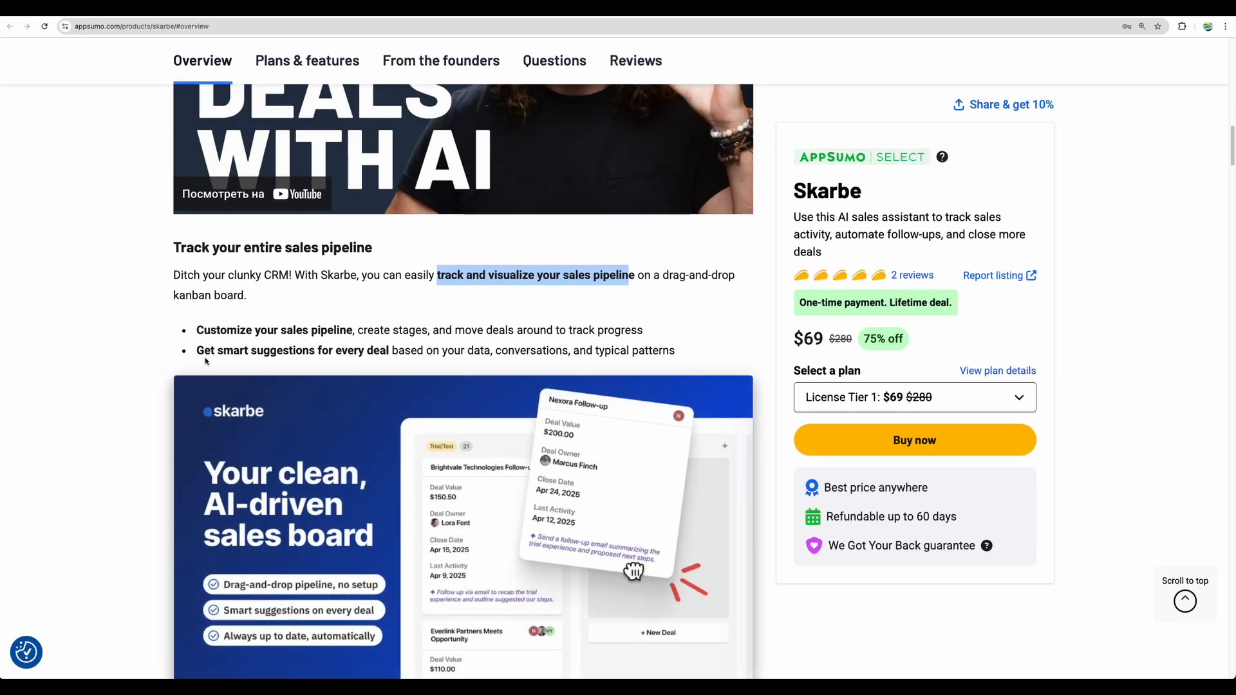
{"action": "scroll", "coordinate": [147, 366], "scroll_direction": "down", "scroll_amount": 1}
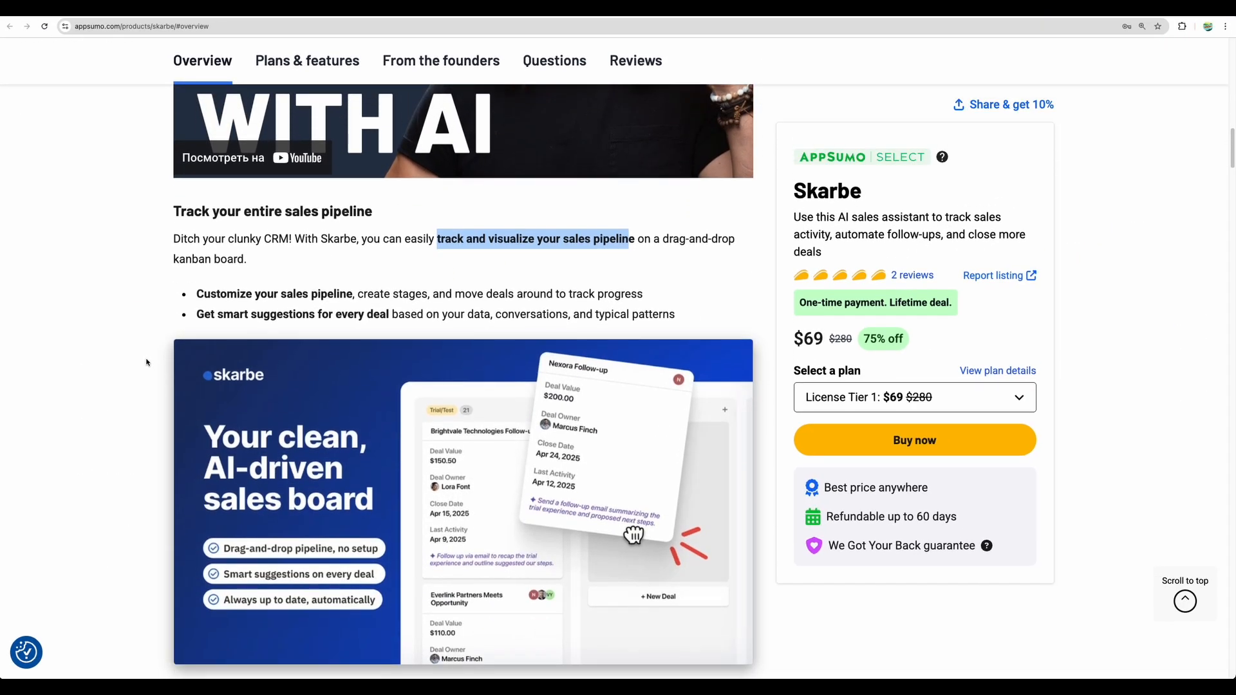
{"action": "scroll", "coordinate": [147, 361], "scroll_direction": "down", "scroll_amount": 2}
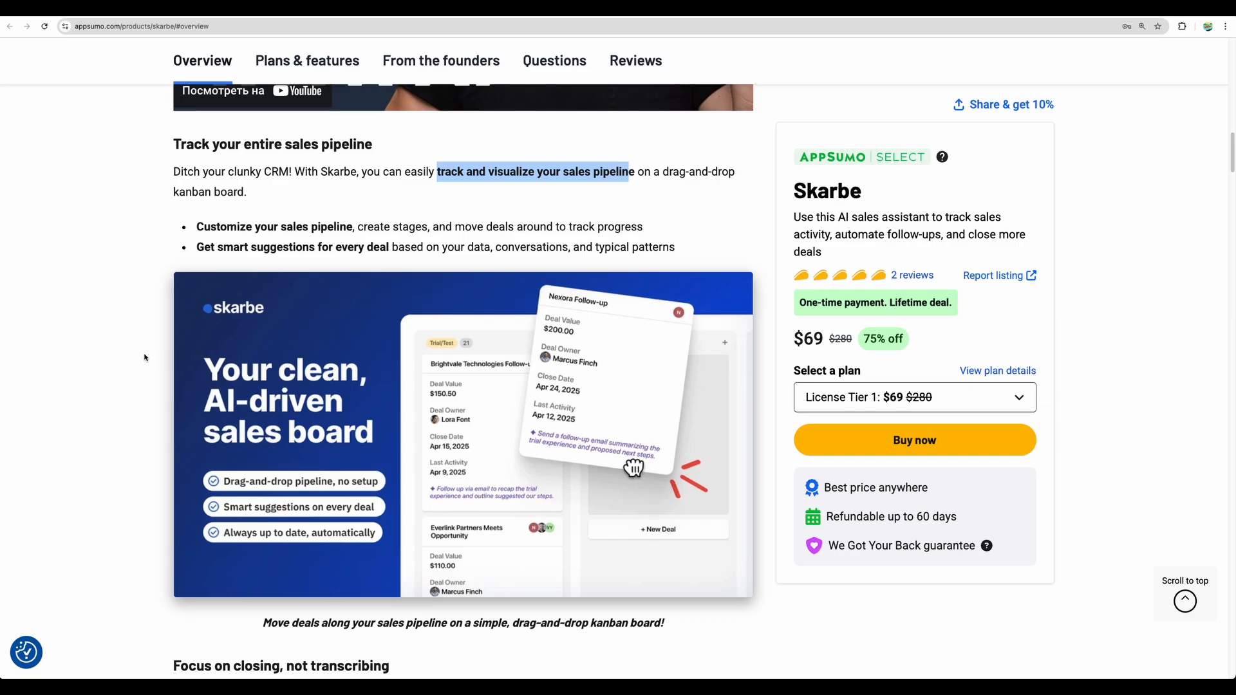
{"action": "left_click_drag", "start_coordinate": [163, 234], "coordinate": [546, 224]}
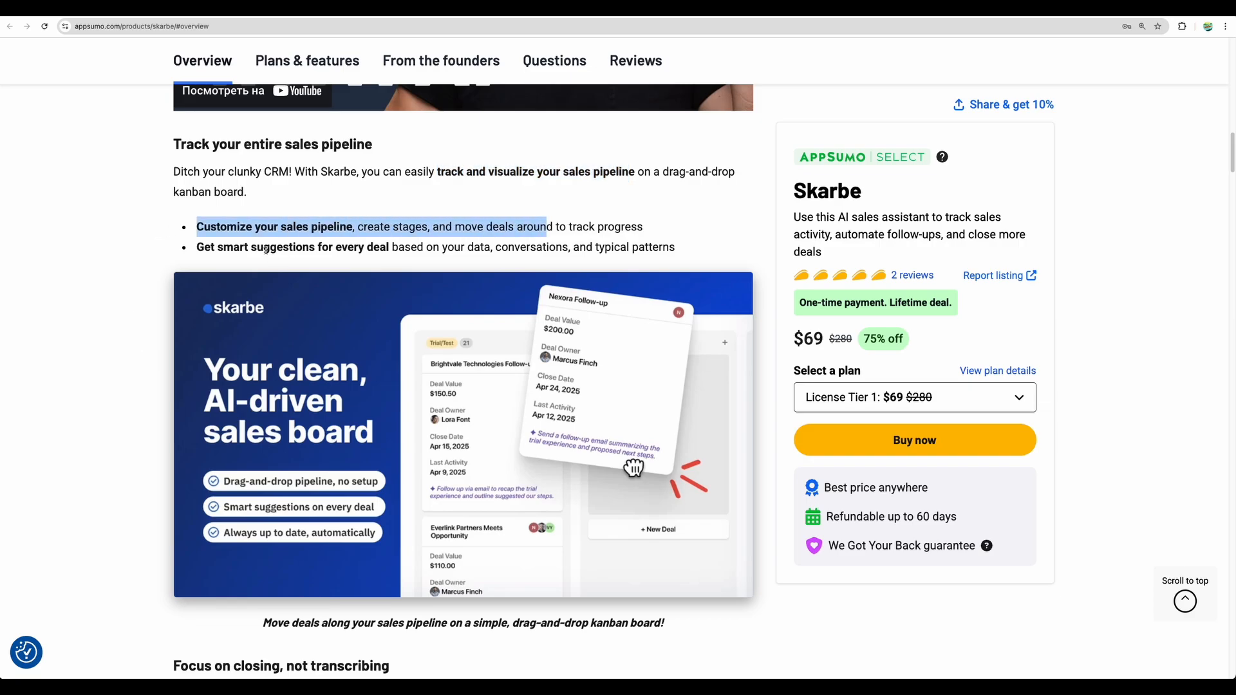
{"action": "left_click_drag", "start_coordinate": [190, 252], "coordinate": [380, 247]}
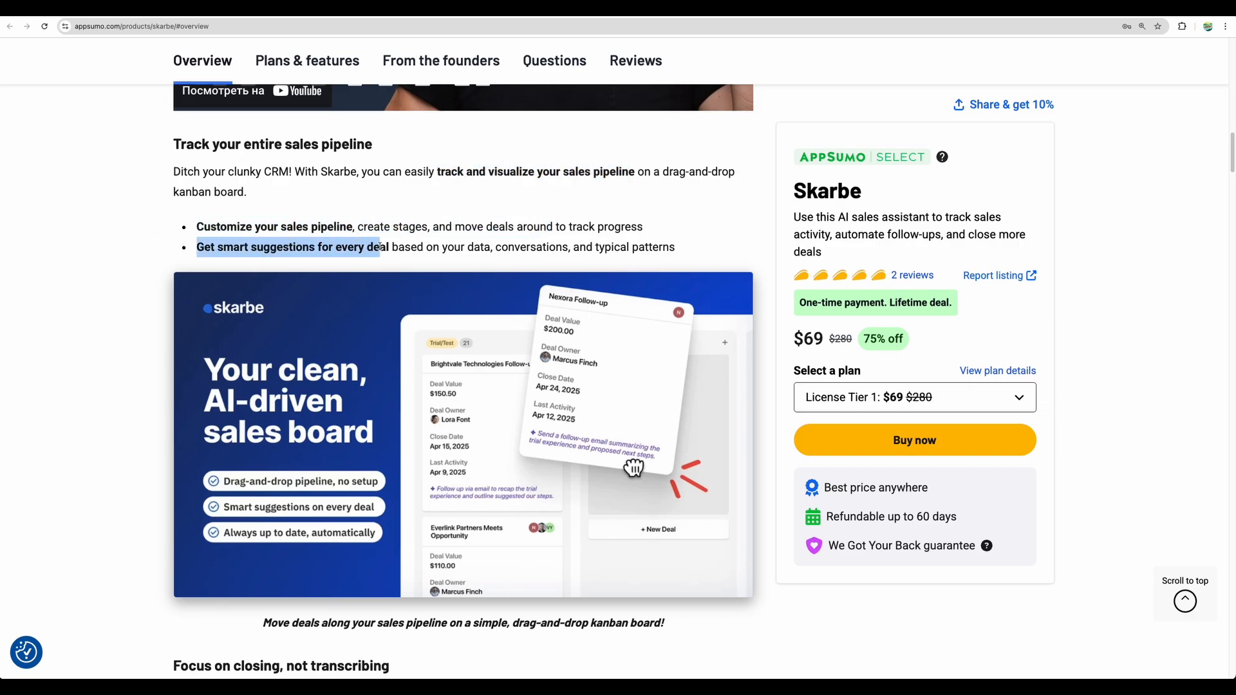
Highlight the searchable timelines and automatic call transcription bullets under "Focus on closing, not transcribing"
{"action": "scroll", "coordinate": [158, 302], "scroll_direction": "down", "scroll_amount": 5}
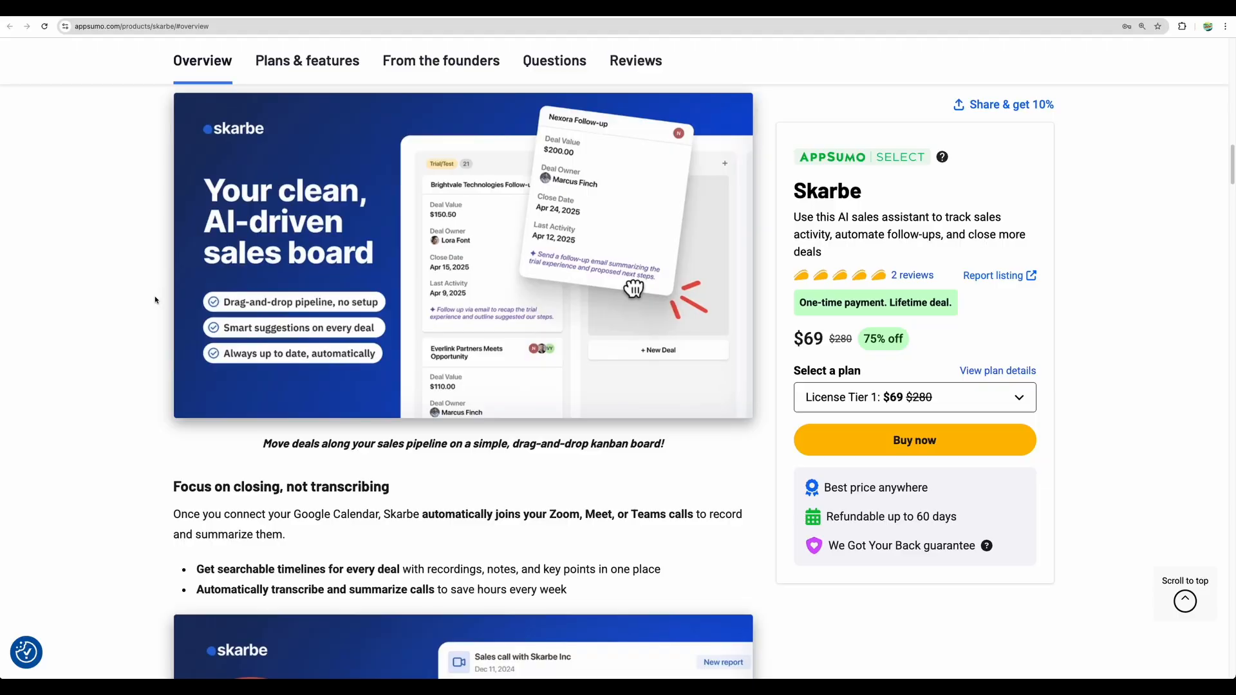
{"action": "scroll", "coordinate": [147, 303], "scroll_direction": "down", "scroll_amount": 4}
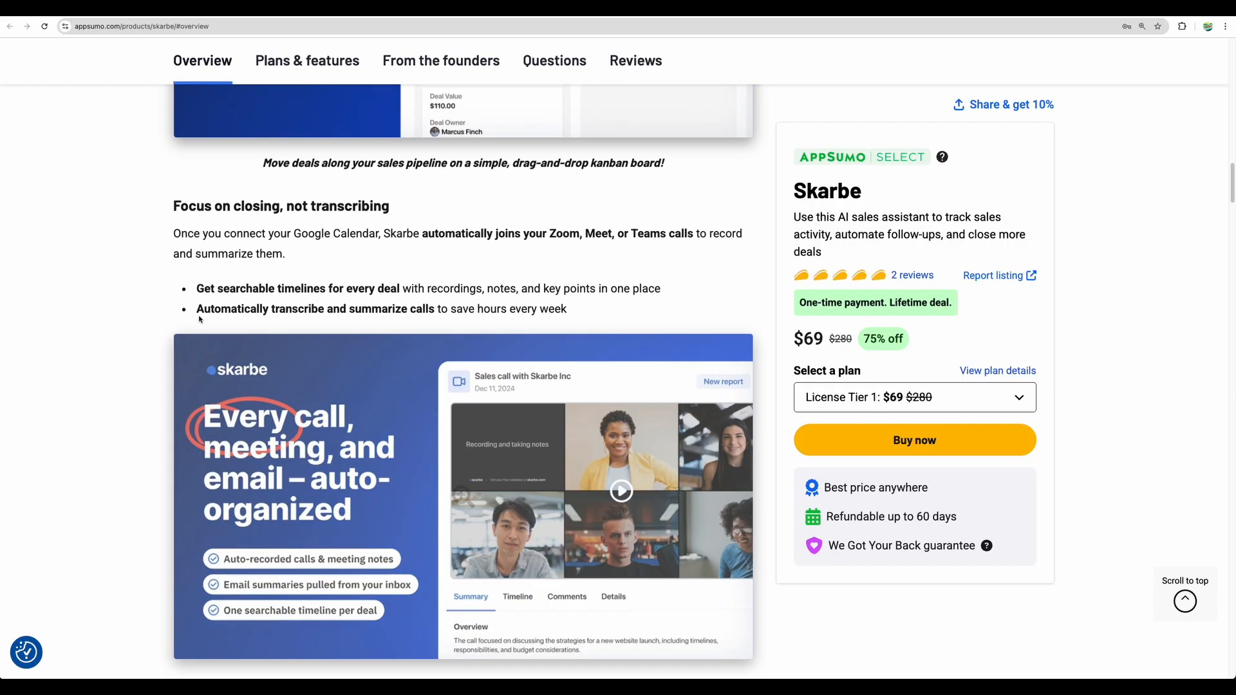
{"action": "left_click_drag", "start_coordinate": [195, 289], "coordinate": [411, 291]}
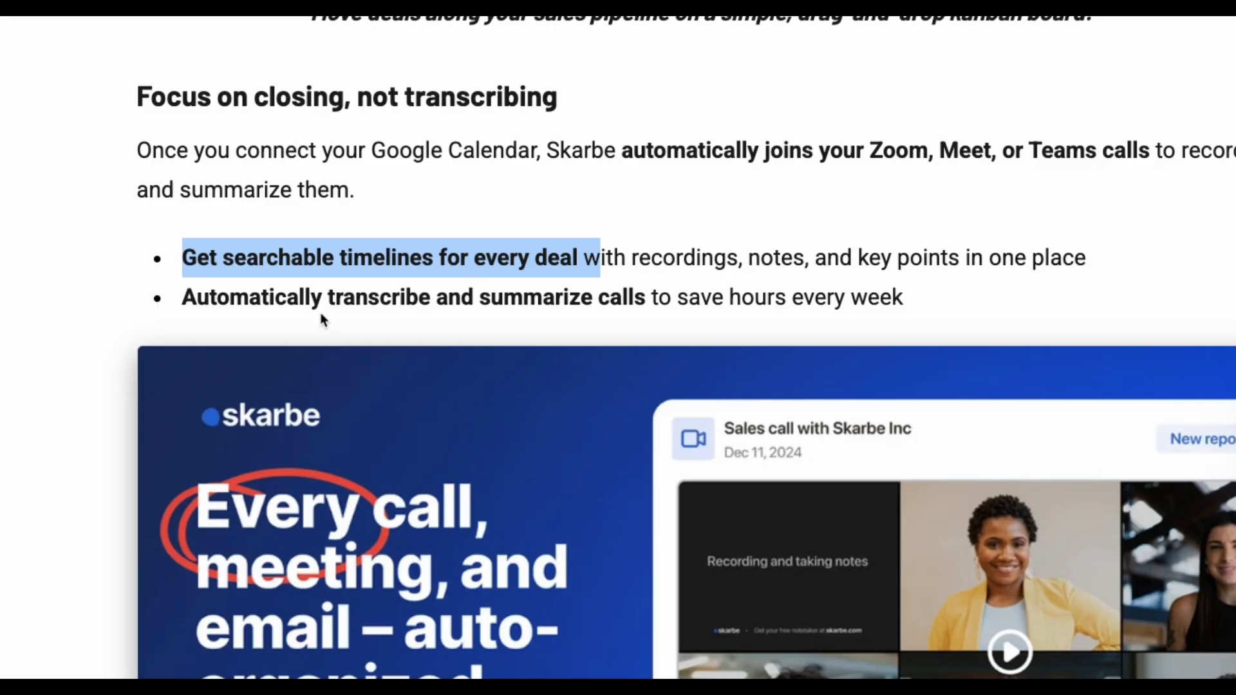
{"action": "left_click_drag", "start_coordinate": [180, 300], "coordinate": [649, 298]}
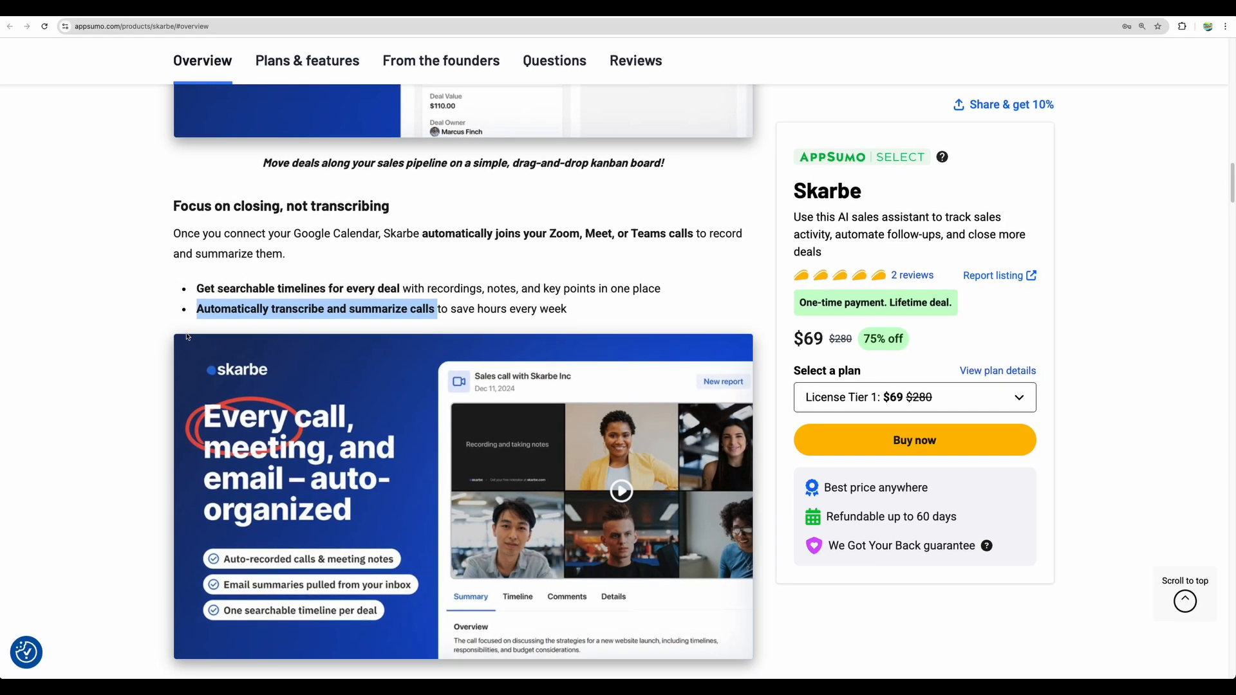
Review the "Automate your follow-ups" section and highlight "Get clear, actionable next steps" under "Level up your sales strategy"
{"action": "scroll", "coordinate": [145, 375], "scroll_direction": "down", "scroll_amount": 3}
{"action": "scroll", "coordinate": [177, 346], "scroll_direction": "down", "scroll_amount": 6}
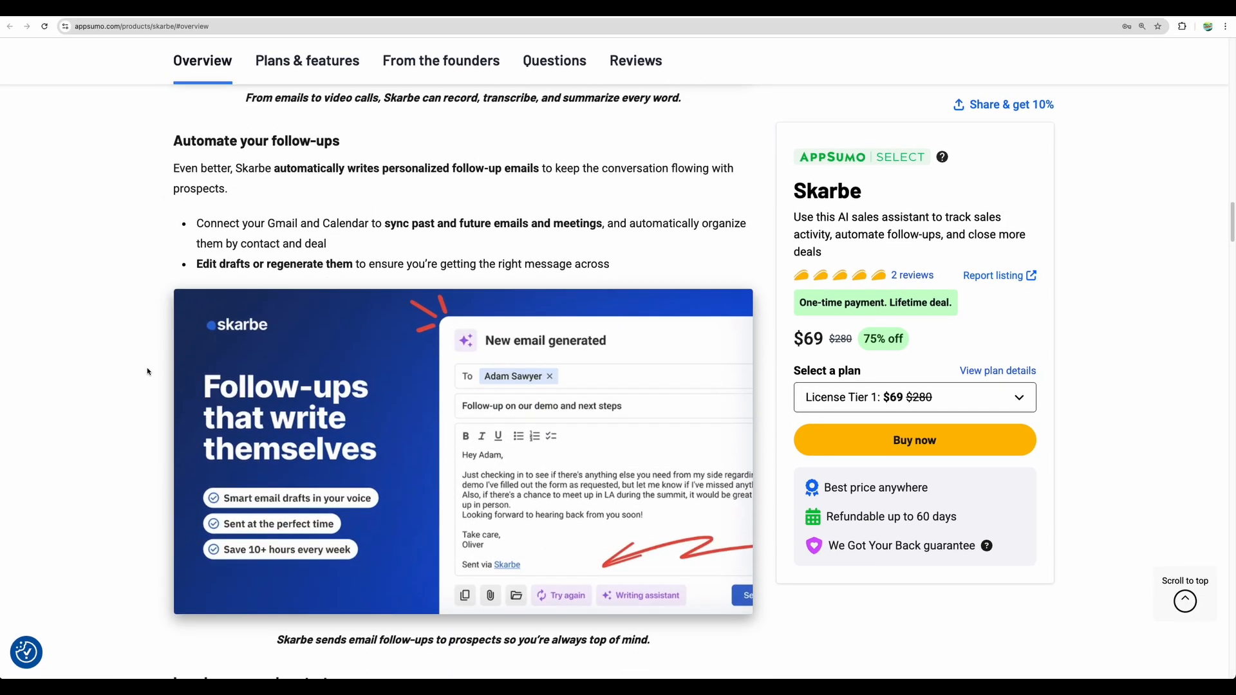
{"action": "triple_click", "coordinate": [187, 143]}
{"action": "scroll", "coordinate": [463, 240], "scroll_direction": "down", "scroll_amount": 6}
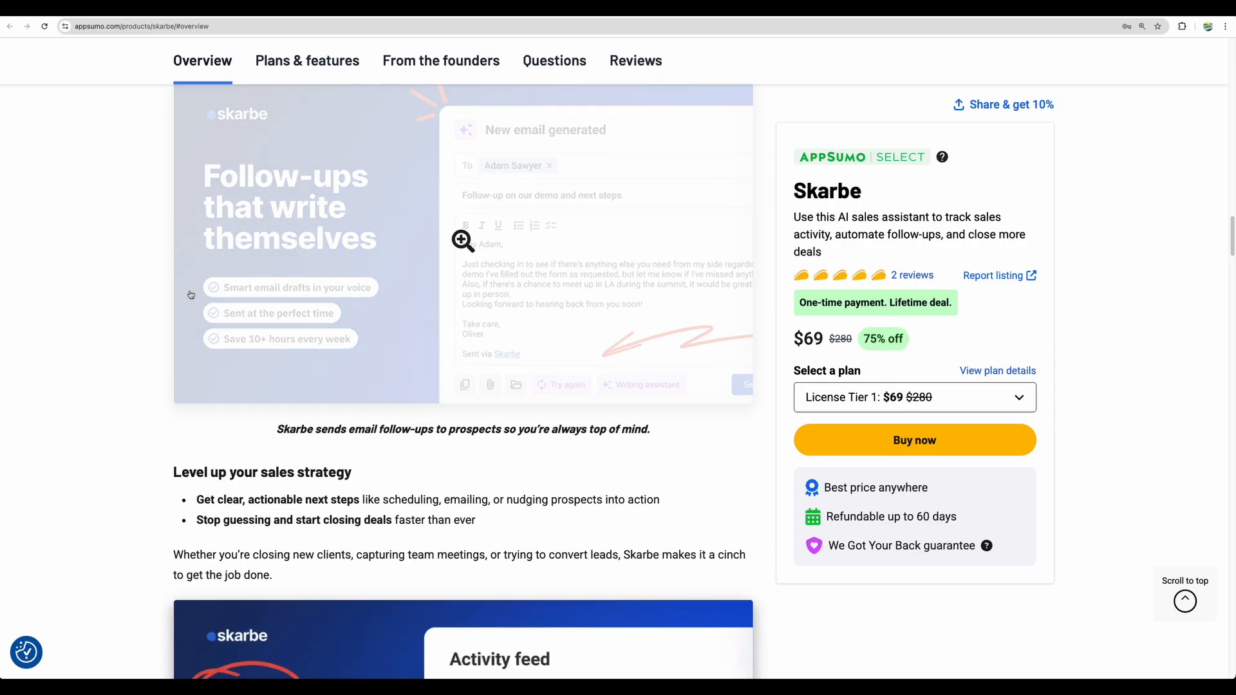
{"action": "left_click_drag", "start_coordinate": [197, 293], "coordinate": [380, 294]}
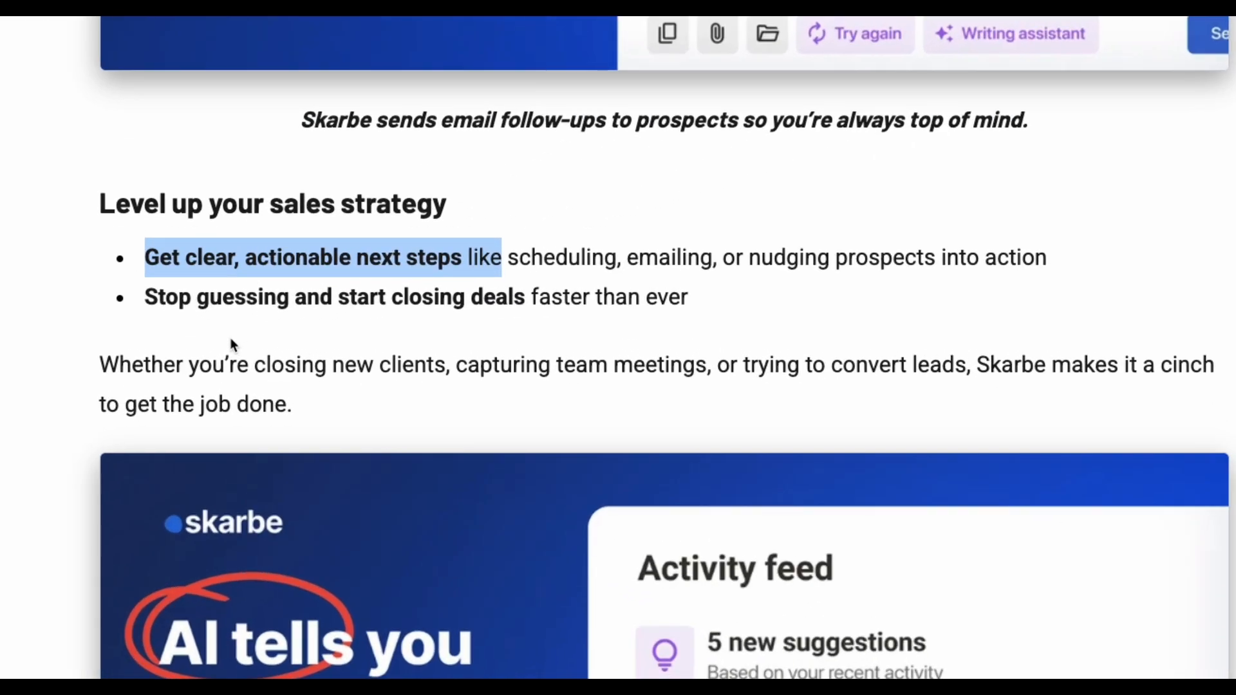
Examine the Plans & features table, highlighting the monthly next step suggestions and call recording hours rows
{"action": "scroll", "coordinate": [231, 343], "scroll_direction": "down", "scroll_amount": 5}
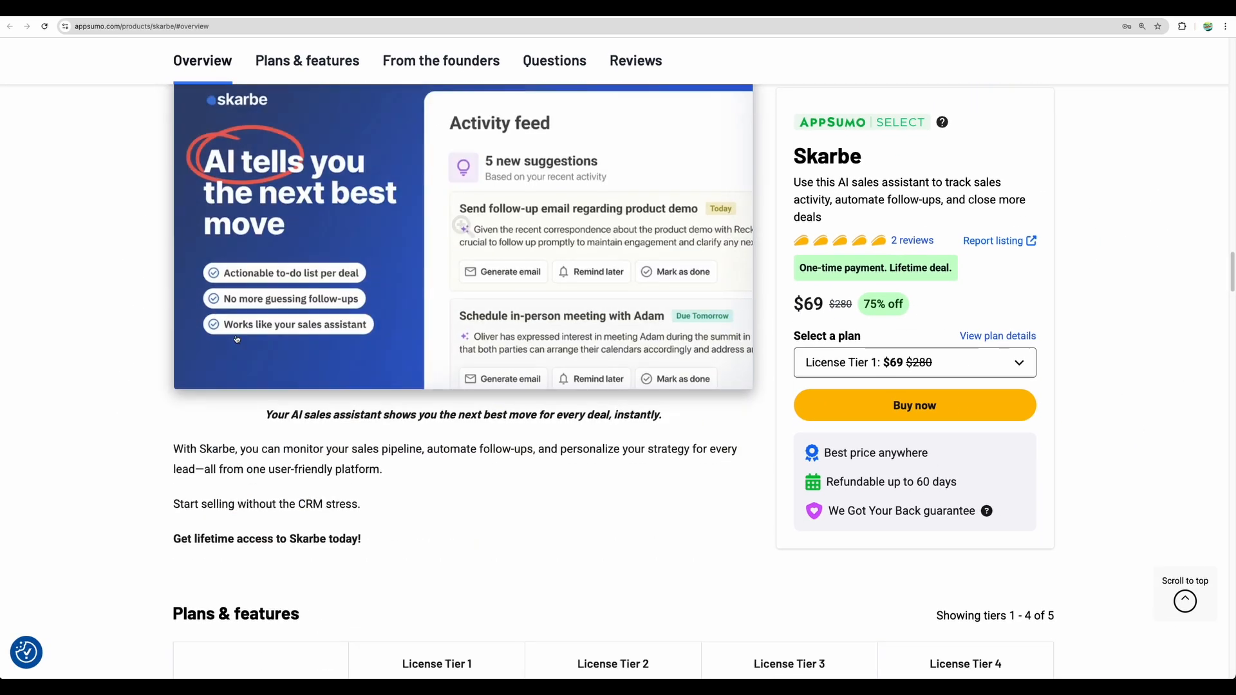
{"action": "scroll", "coordinate": [157, 336], "scroll_direction": "down", "scroll_amount": 5}
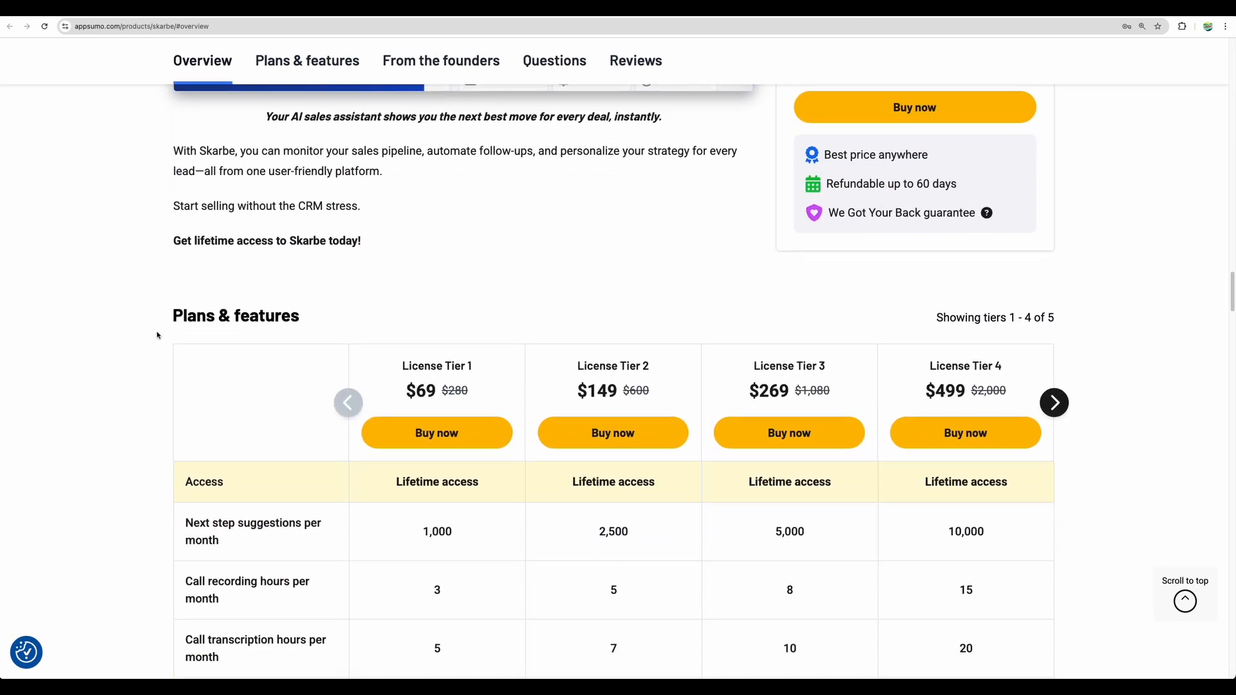
{"action": "scroll", "coordinate": [157, 336], "scroll_direction": "down", "scroll_amount": 3}
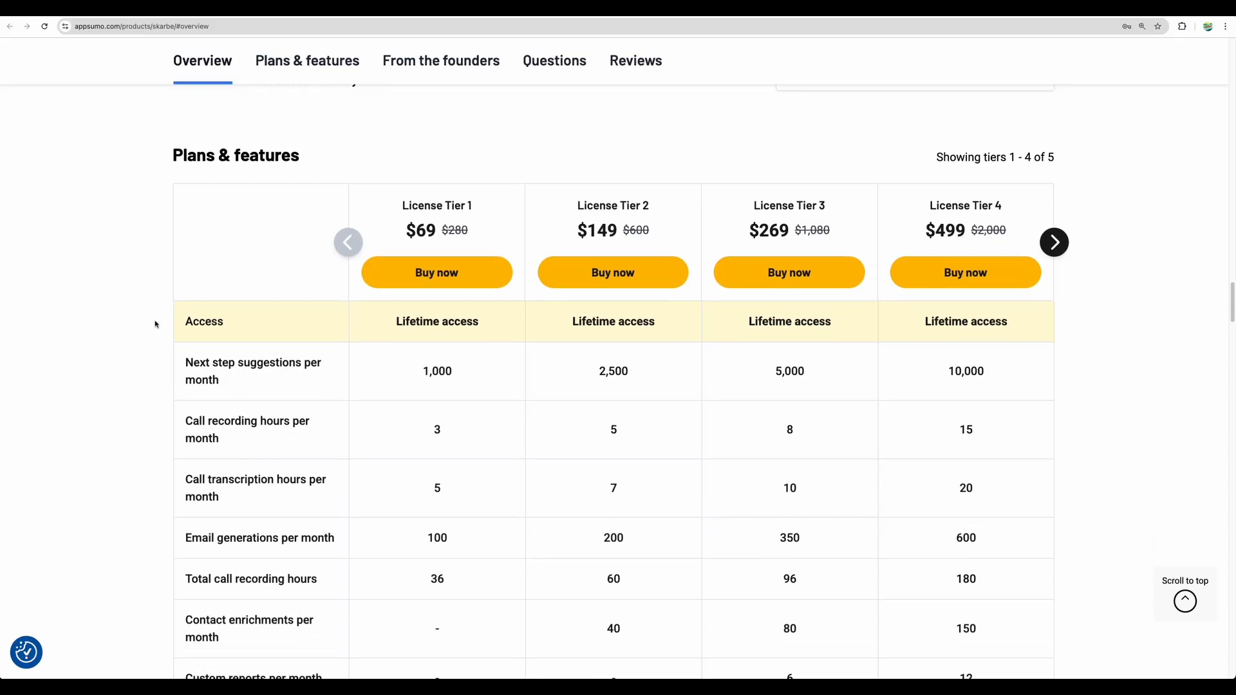
{"action": "scroll", "coordinate": [398, 413], "scroll_direction": "down", "scroll_amount": 2}
{"action": "scroll", "coordinate": [400, 412], "scroll_direction": "up", "scroll_amount": 2}
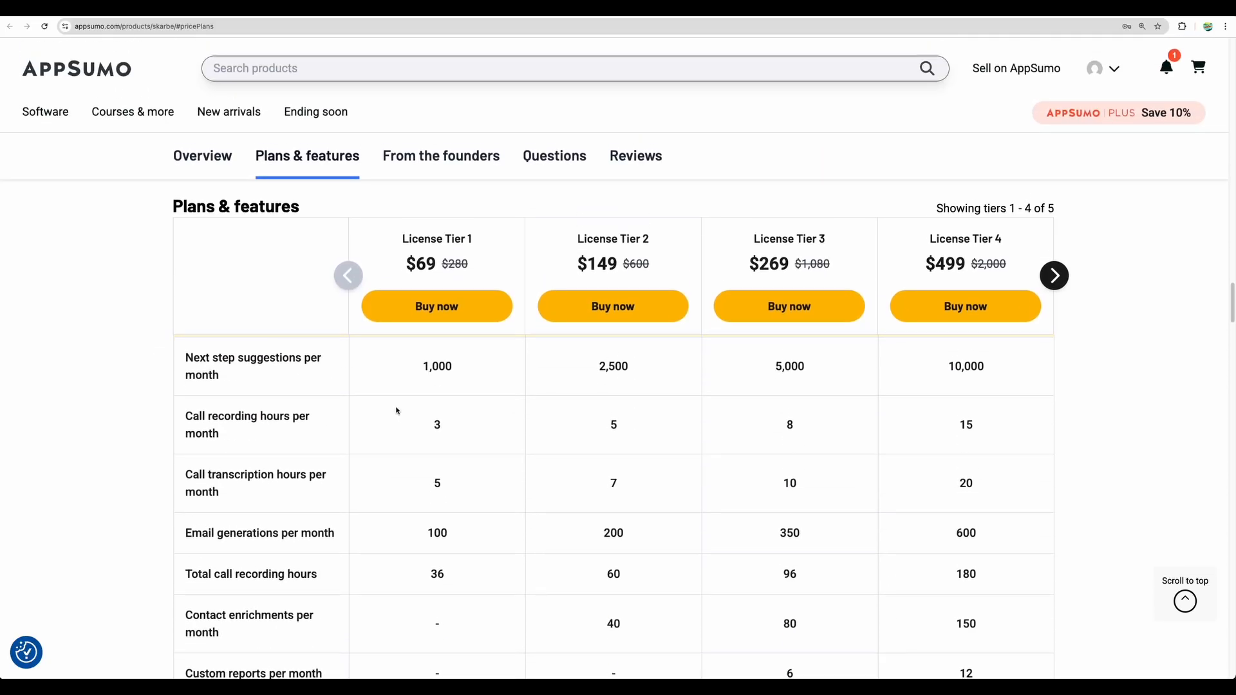
{"action": "left_click_drag", "start_coordinate": [186, 356], "coordinate": [238, 374]}
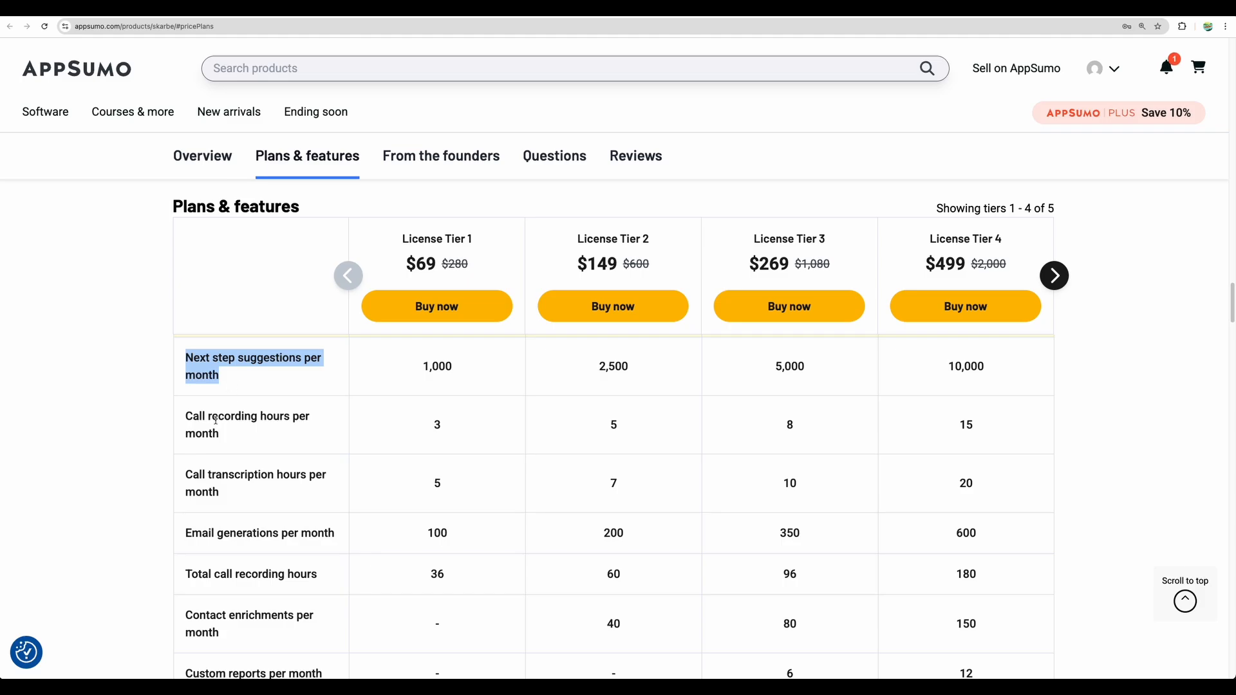
{"action": "left_click_drag", "start_coordinate": [186, 414], "coordinate": [237, 434]}
{"action": "scroll", "coordinate": [235, 431], "scroll_direction": "down", "scroll_amount": 3}
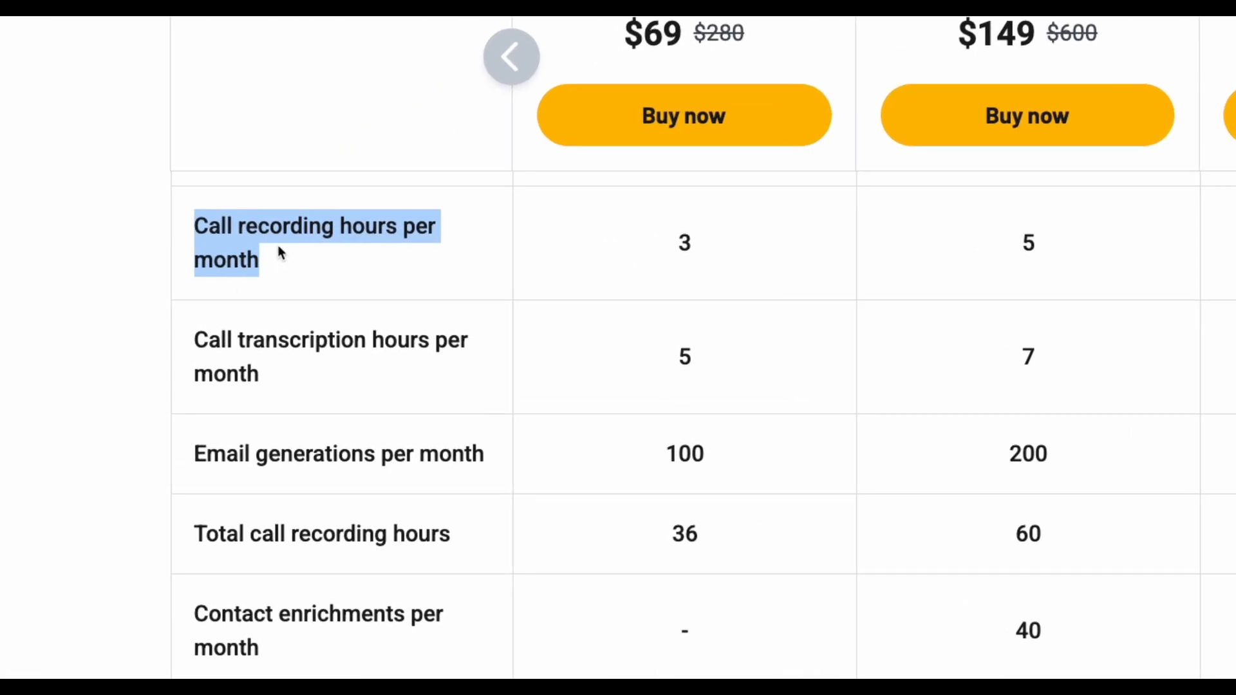
Review the call transcription, email generation and total recording rows, and bring the License Tier 5 column into the comparison
{"action": "left_click_drag", "start_coordinate": [252, 340], "coordinate": [257, 374]}
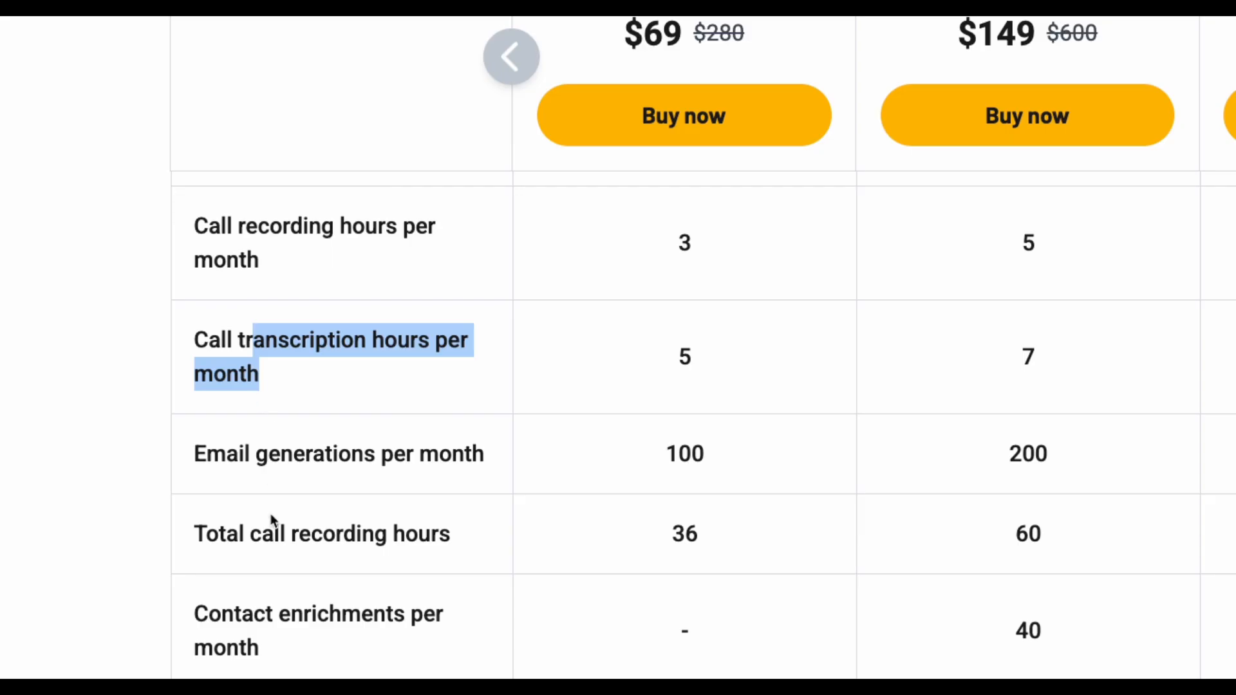
{"action": "left_click_drag", "start_coordinate": [255, 454], "coordinate": [365, 458]}
{"action": "left_click", "coordinate": [396, 535]}
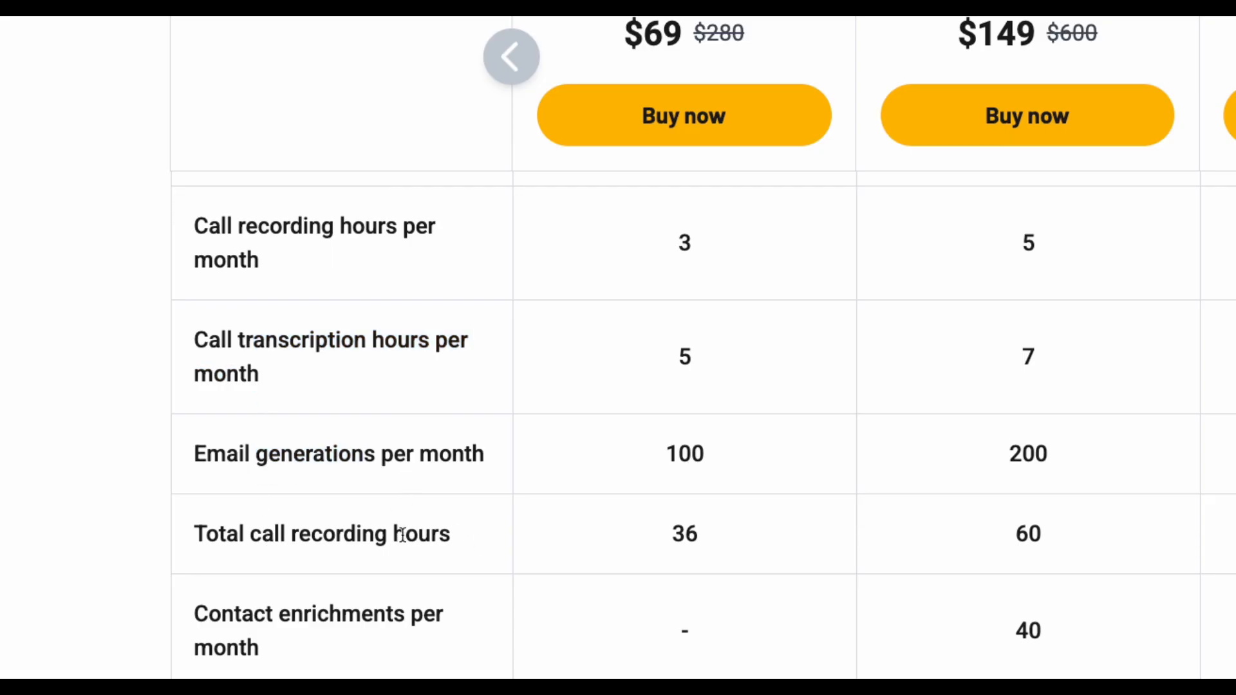
{"action": "left_click_drag", "start_coordinate": [396, 535], "coordinate": [479, 535]}
{"action": "scroll", "coordinate": [569, 468], "scroll_direction": "up", "scroll_amount": 1}
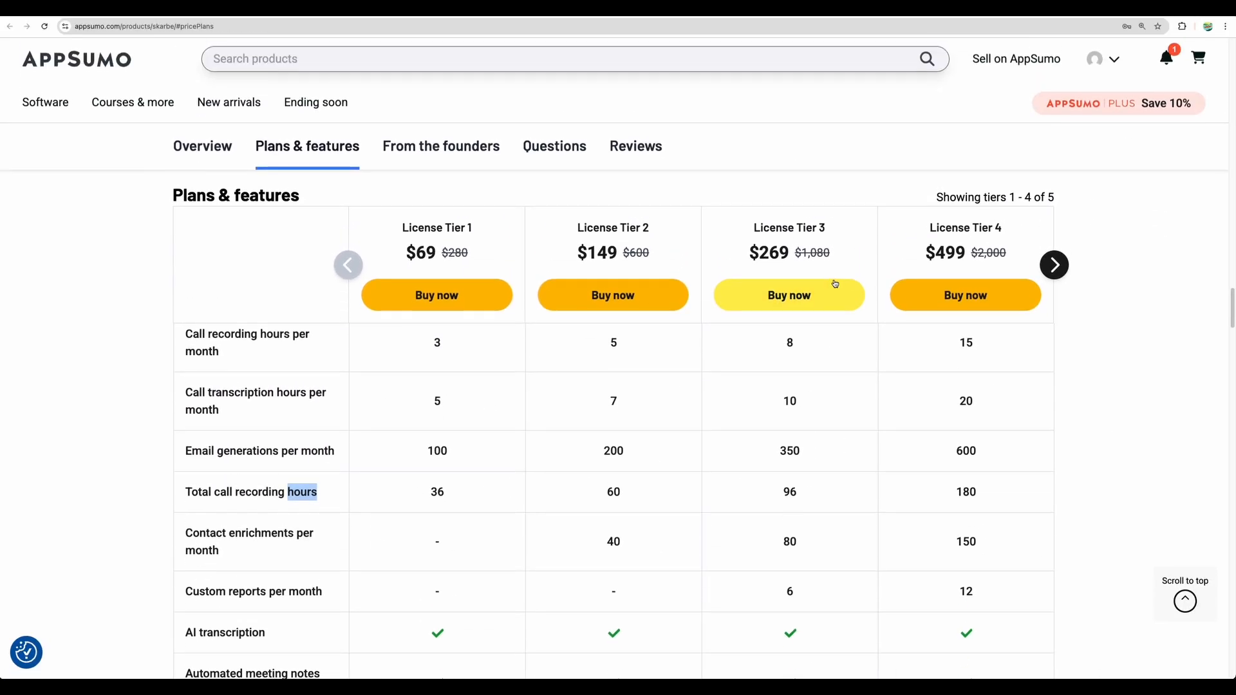
{"action": "left_click", "coordinate": [1054, 275]}
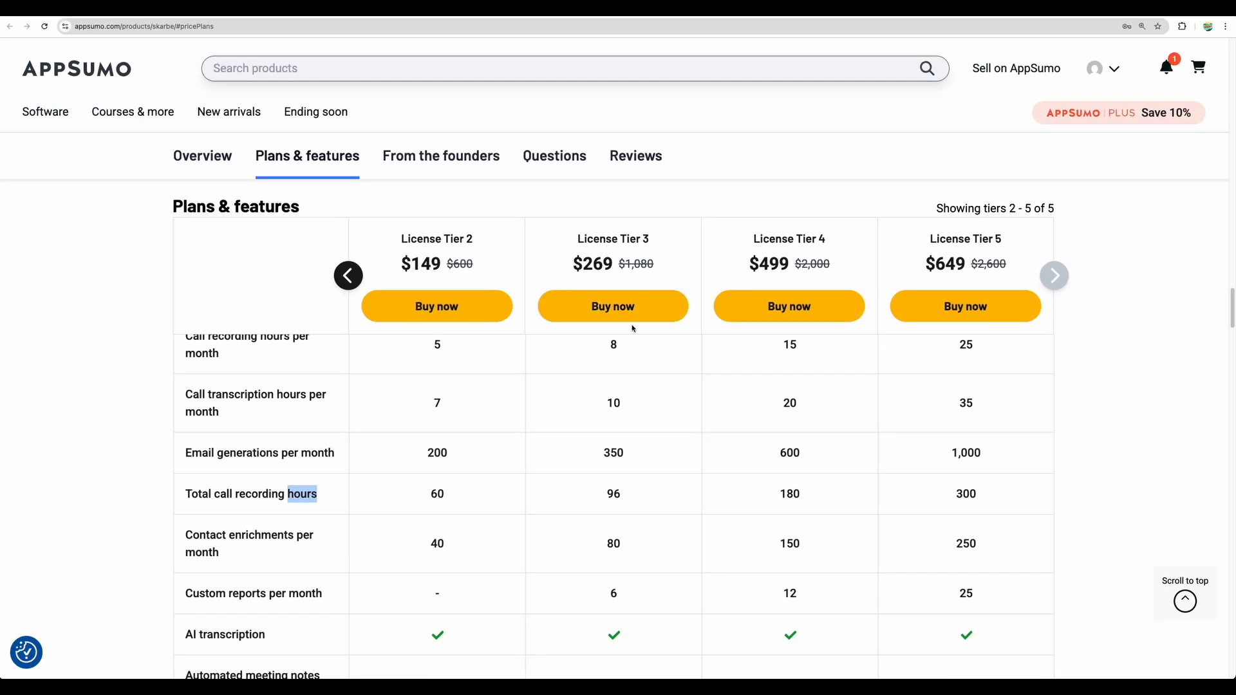
Switch to the Skarbe app and open its Integrations page to survey the CRM, productivity, communication and automation connections
{"action": "scroll", "coordinate": [633, 328], "scroll_direction": "up", "scroll_amount": 3}
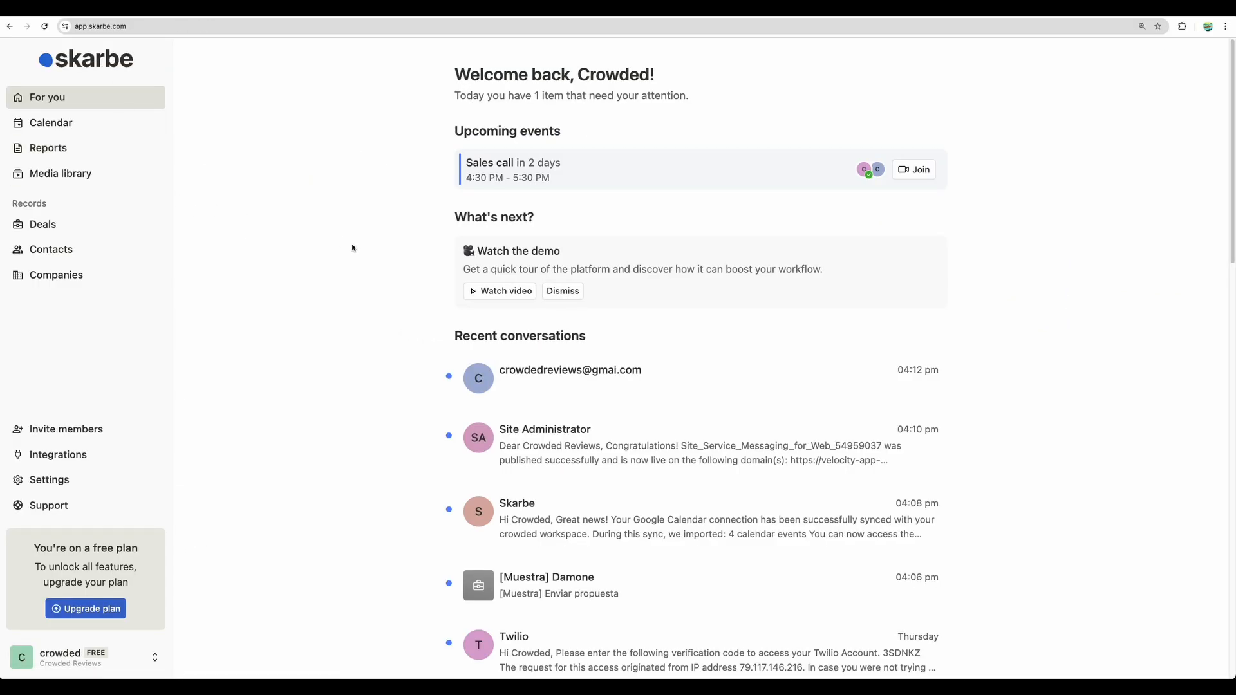
{"action": "left_click", "coordinate": [75, 459]}
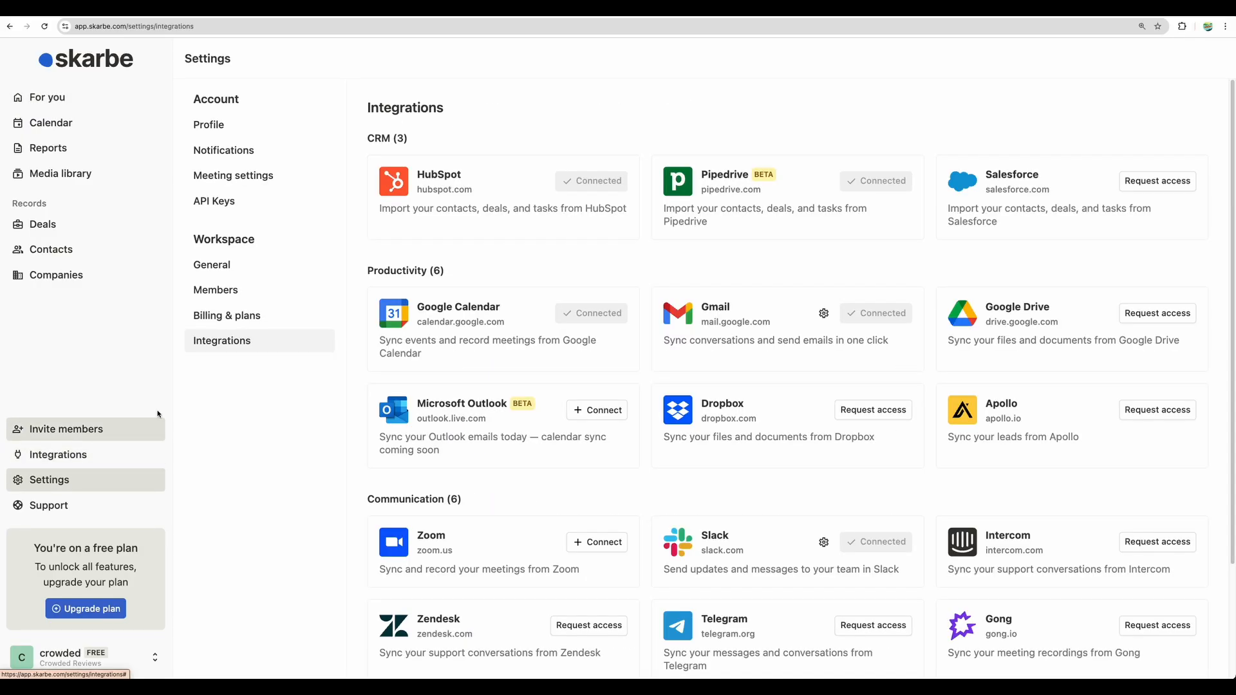
{"action": "scroll", "coordinate": [519, 230], "scroll_direction": "down", "scroll_amount": 3}
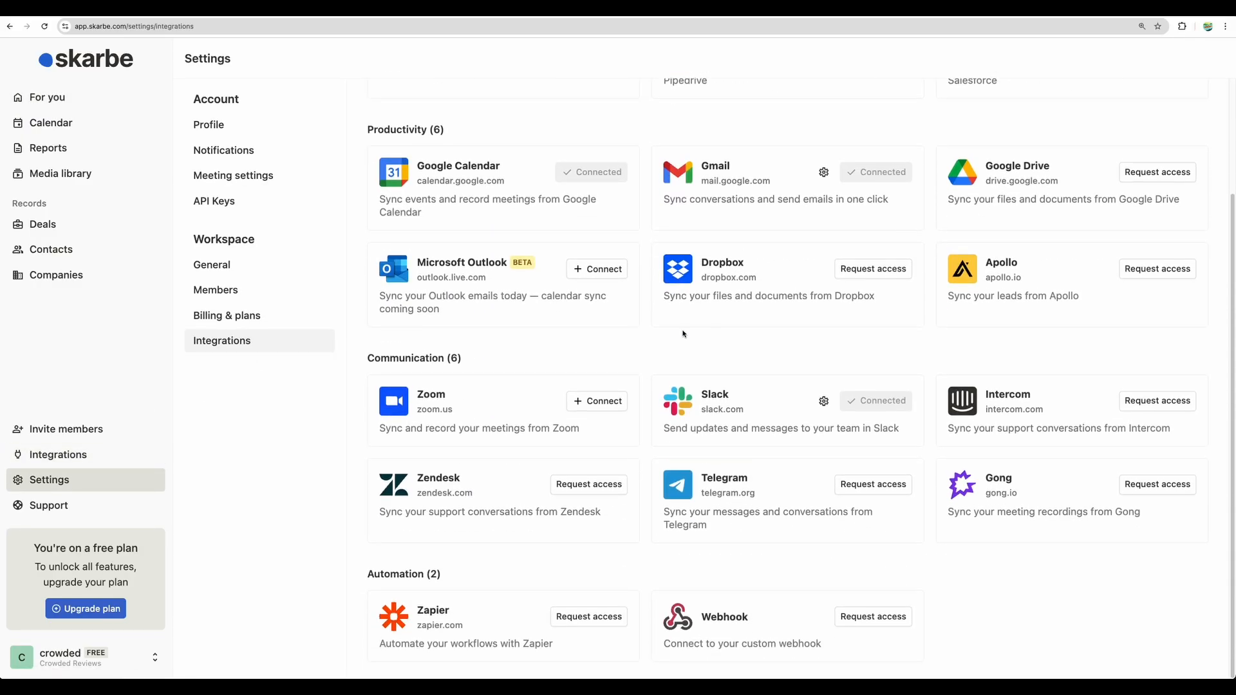
{"action": "scroll", "coordinate": [579, 289], "scroll_direction": "up", "scroll_amount": 3}
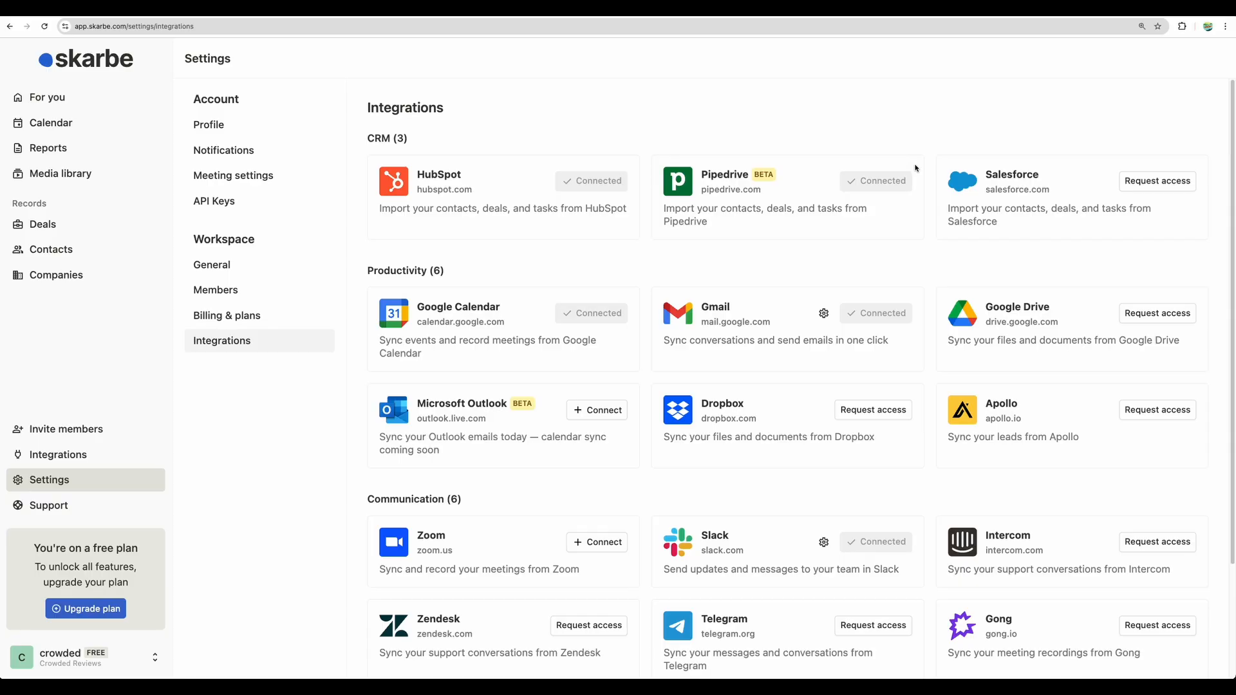
{"action": "key", "text": "ctrl+plus"}
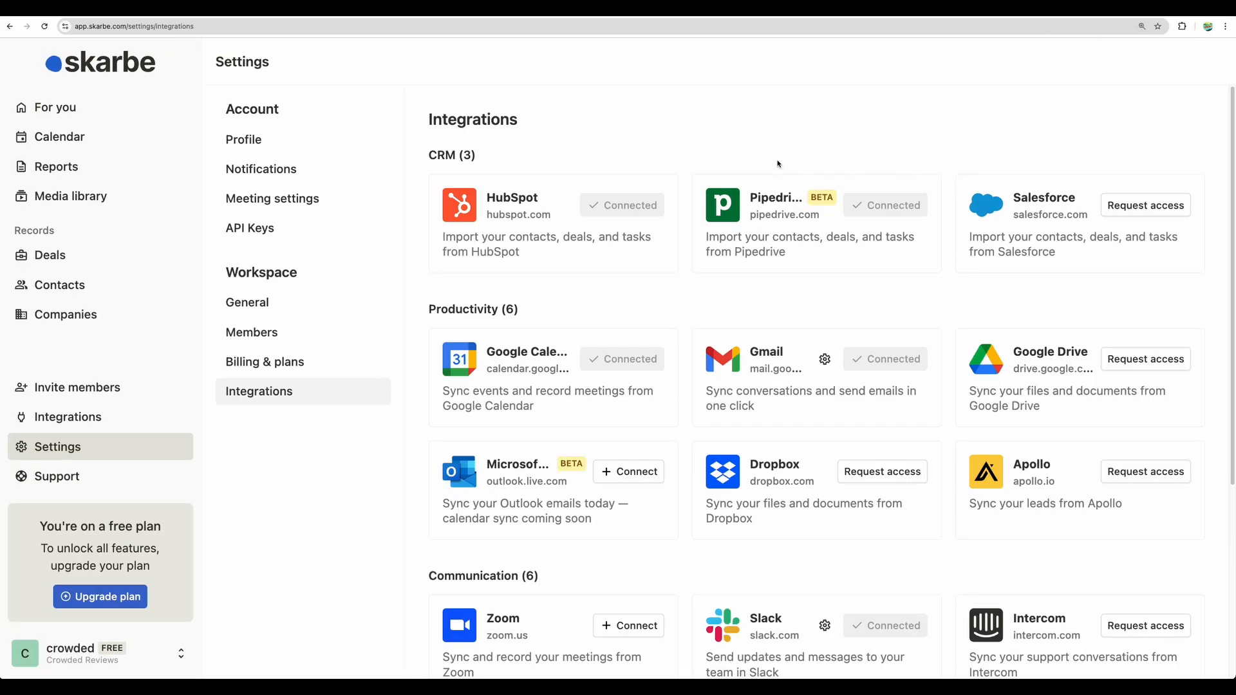
{"action": "key", "text": "ctrl+minus"}
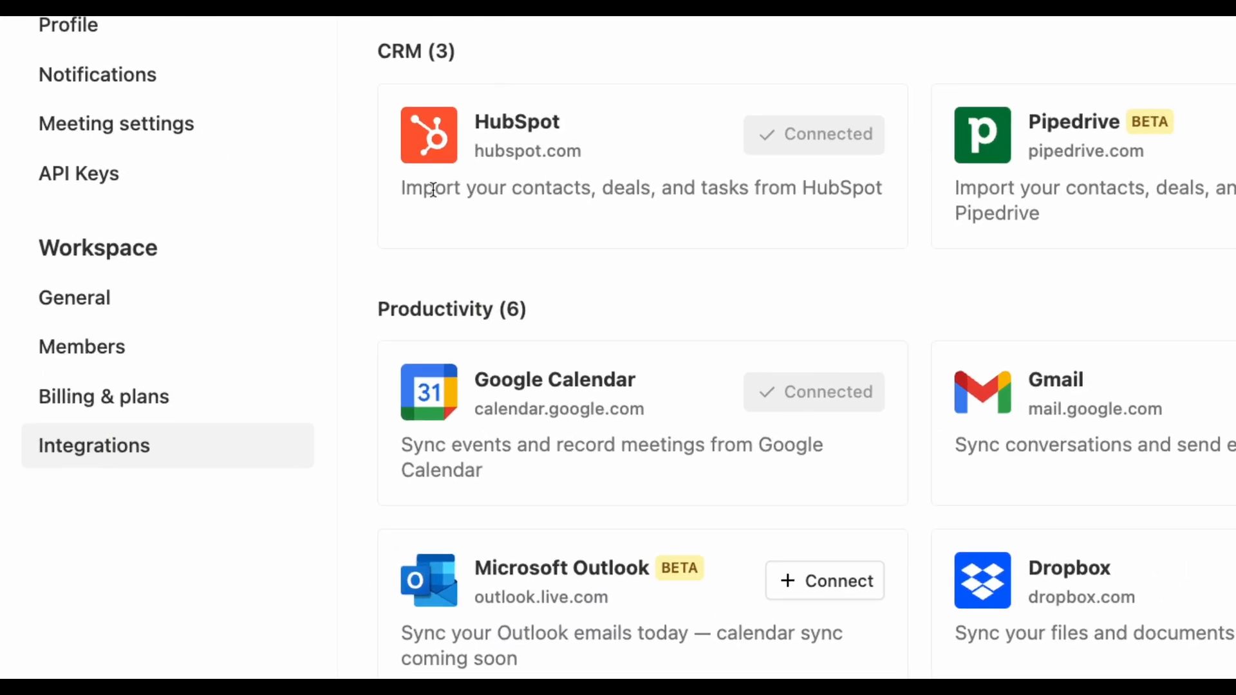
Highlight the contact, deal and task import descriptions of HubSpot, Pipedrive and Salesforce, plus the Salesforce name, in the CRM group
{"action": "left_click_drag", "start_coordinate": [435, 188], "coordinate": [866, 190]}
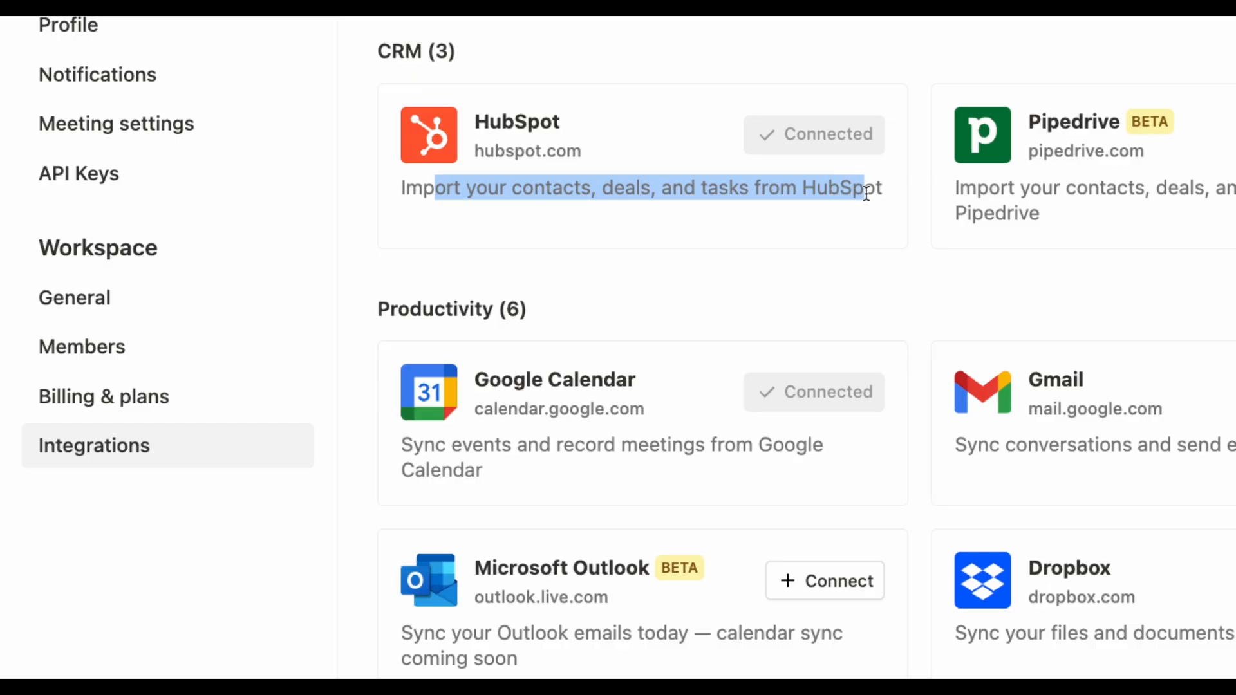
{"action": "left_click_drag", "start_coordinate": [661, 214], "coordinate": [787, 234]}
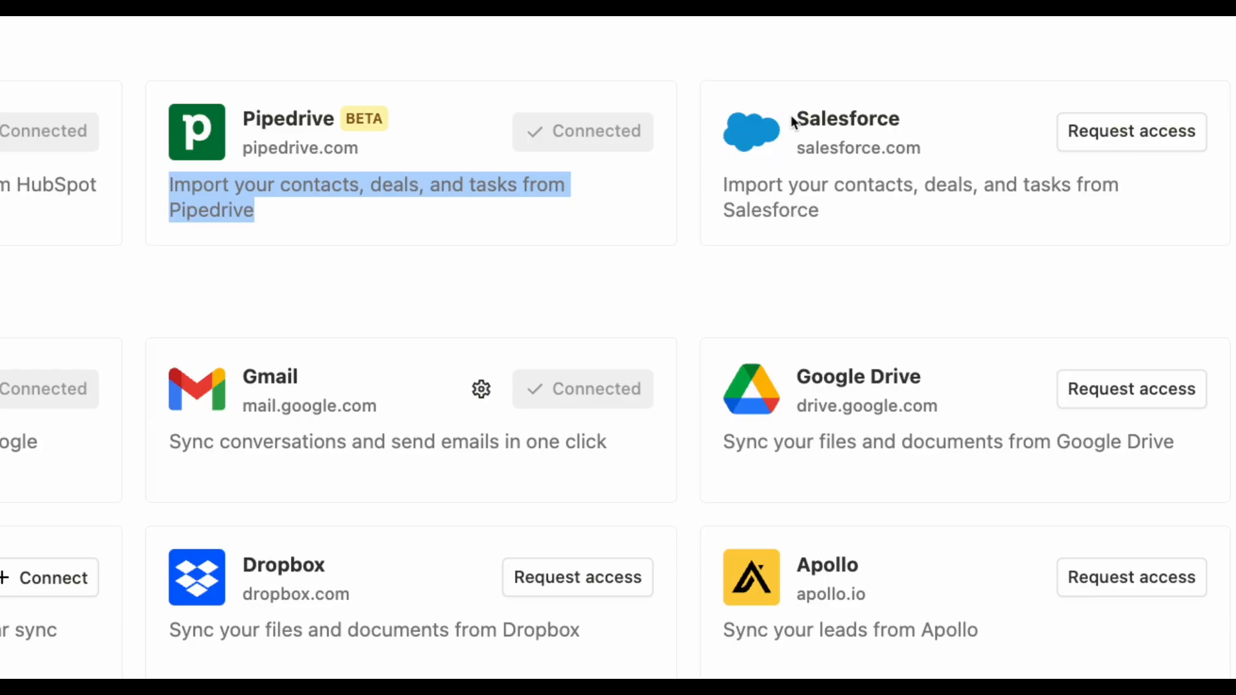
{"action": "left_click_drag", "start_coordinate": [723, 185], "coordinate": [805, 210]}
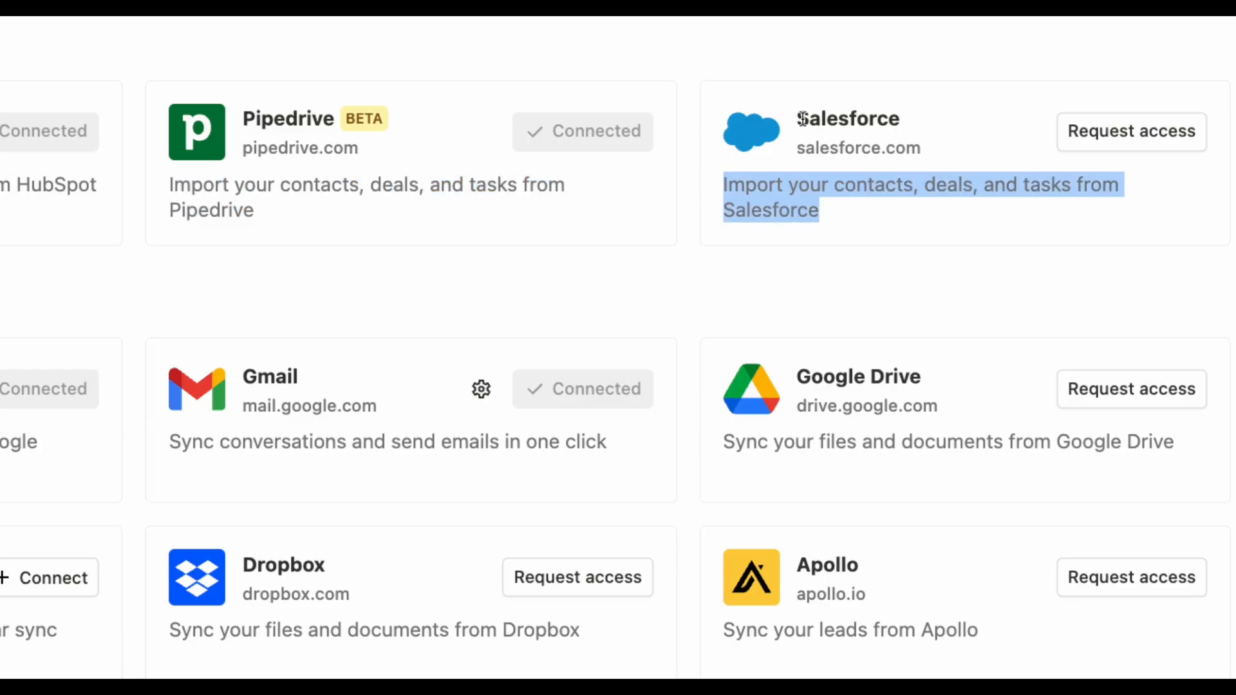
{"action": "left_click_drag", "start_coordinate": [802, 119], "coordinate": [938, 124]}
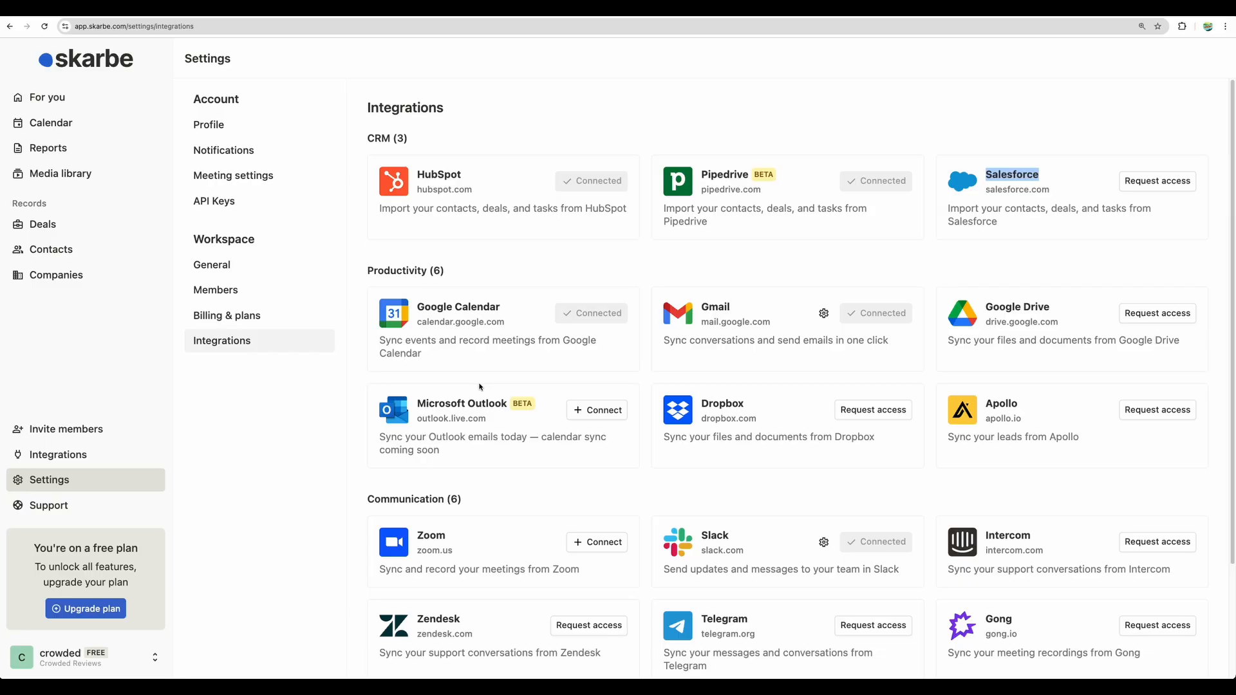
Review the communication and automation integrations, highlighting the Zoom, Slack and Zapier entries
{"action": "scroll", "coordinate": [480, 383], "scroll_direction": "down", "scroll_amount": 3}
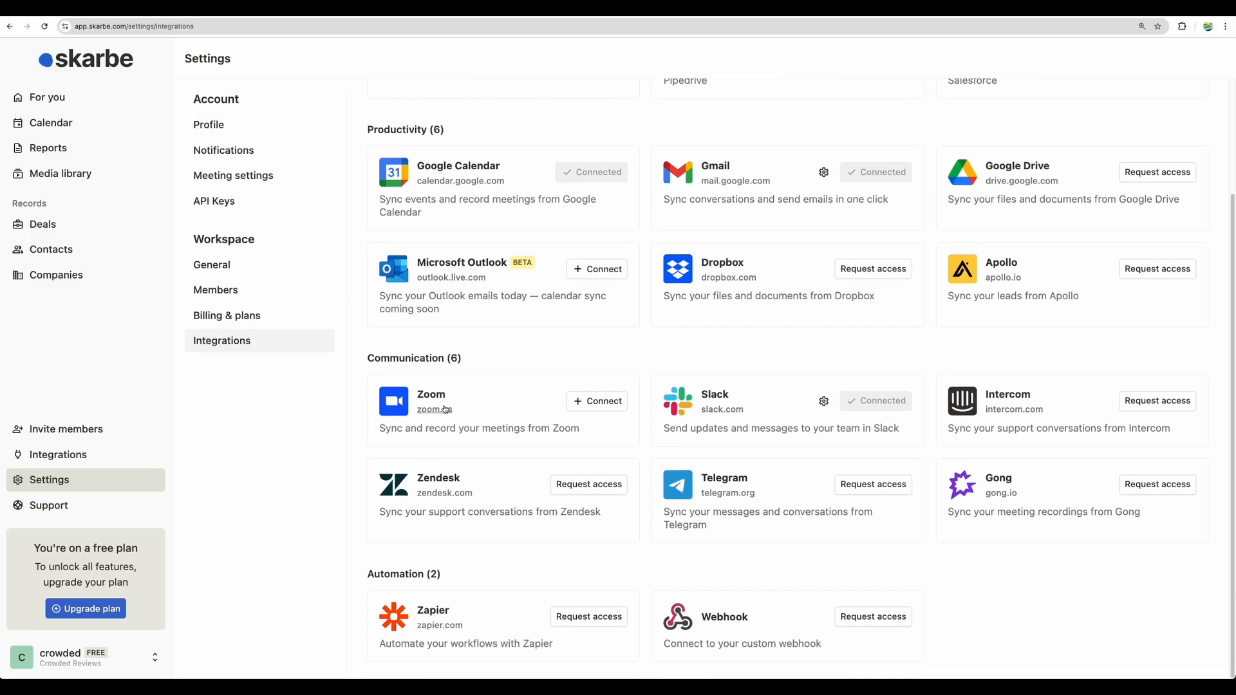
{"action": "left_click_drag", "start_coordinate": [399, 387], "coordinate": [573, 418]}
{"action": "left_click_drag", "start_coordinate": [652, 373], "coordinate": [684, 360]}
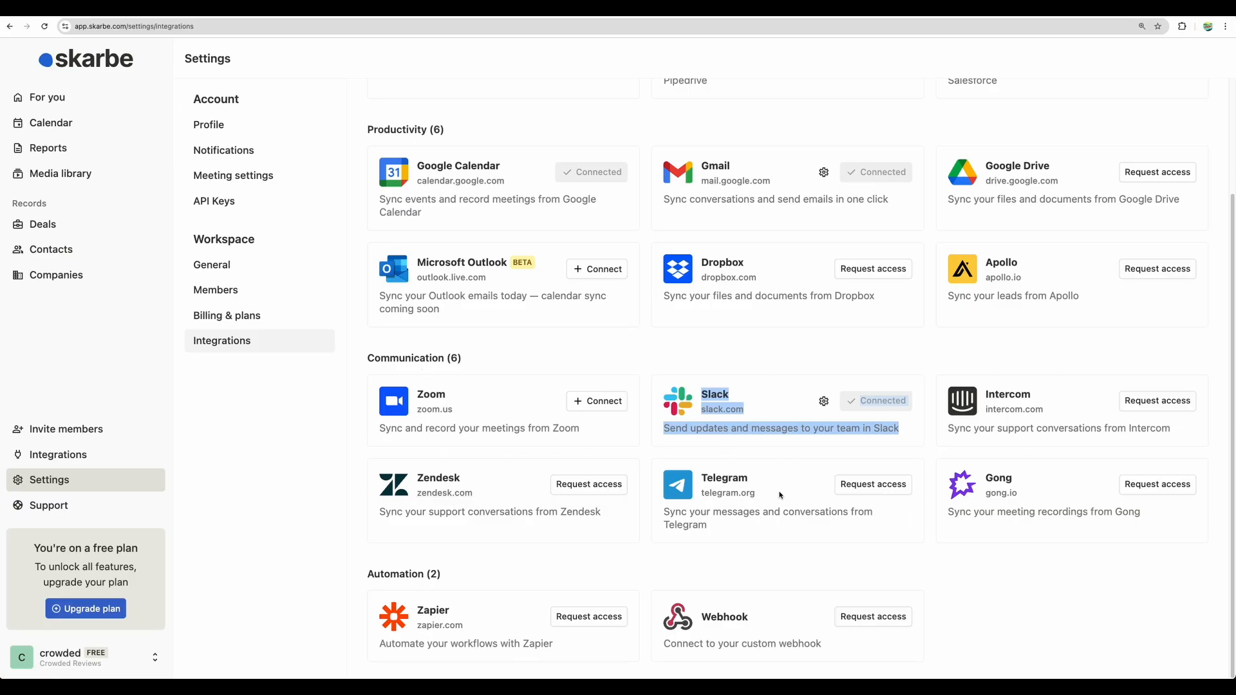
{"action": "left_click_drag", "start_coordinate": [340, 531], "coordinate": [895, 641]}
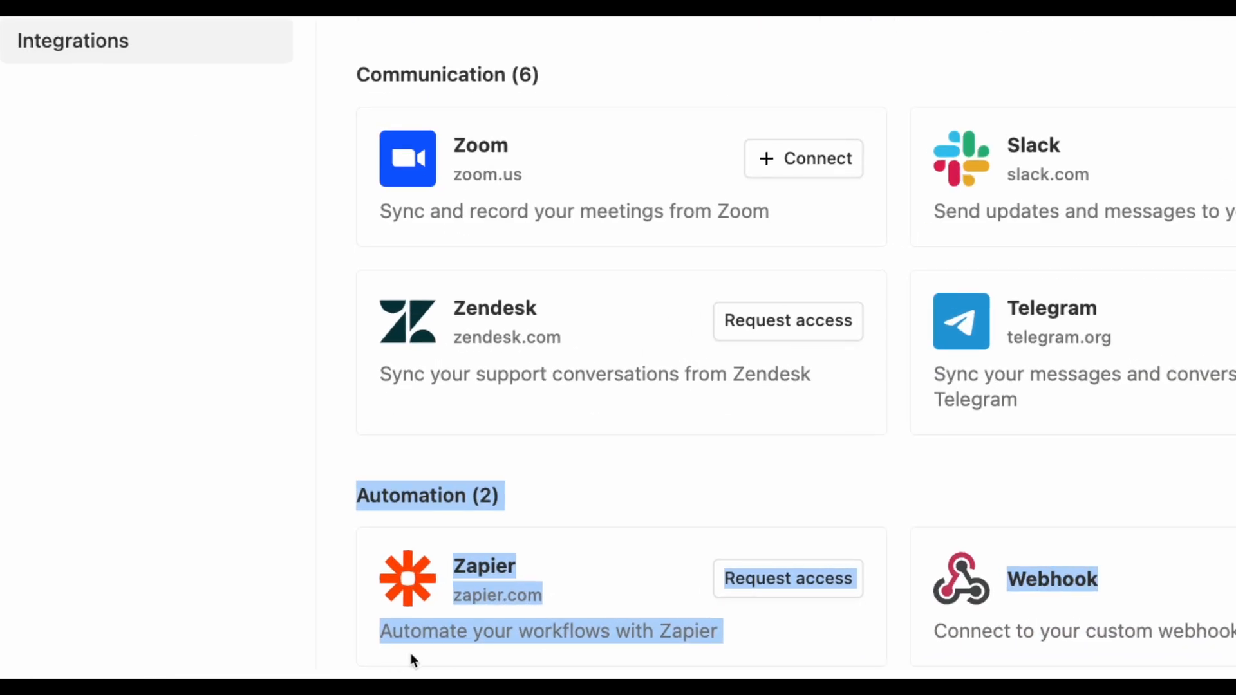
{"action": "left_click", "coordinate": [1078, 321]}
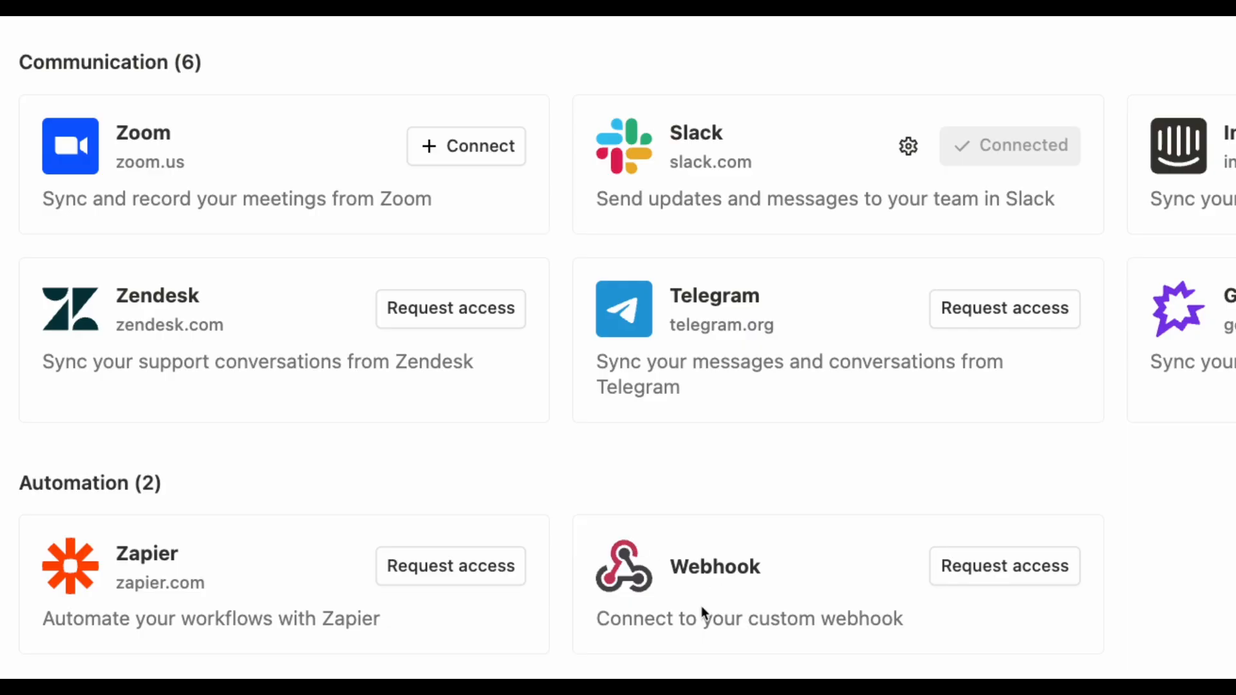
Start a new Skarbe calendar event dated 30/05/2025 and title it as a sales pitch to the prospect by first name
{"action": "left_click", "coordinate": [51, 122]}
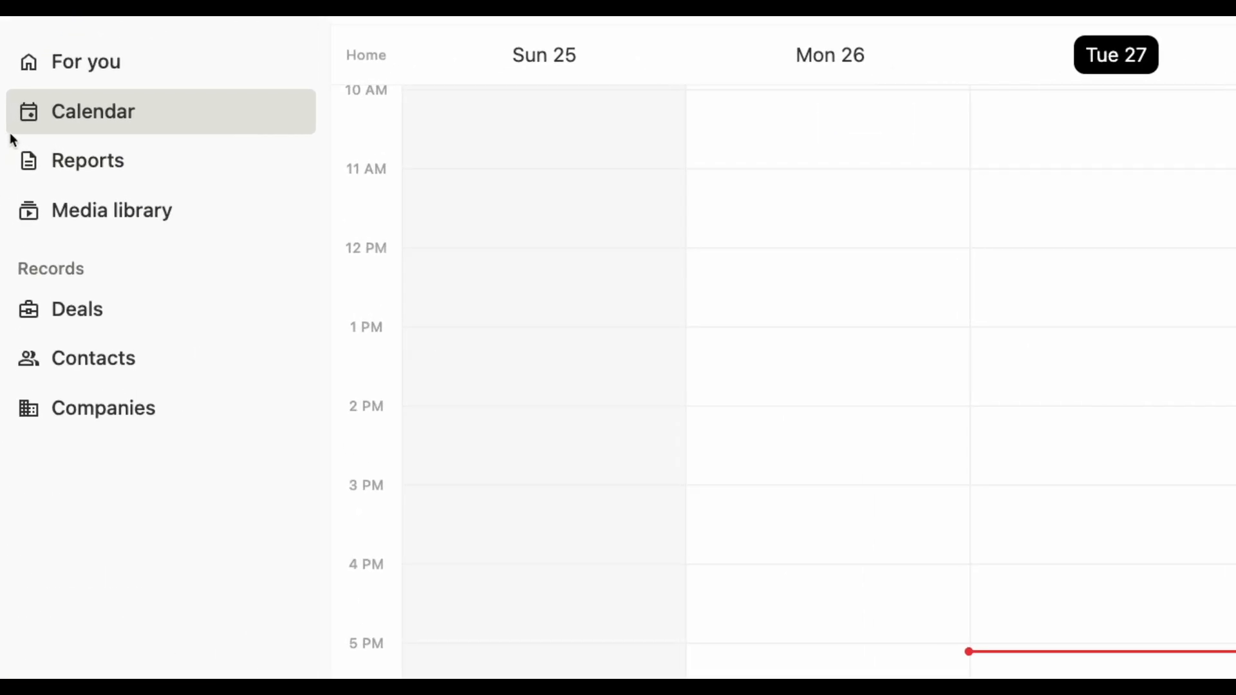
{"action": "scroll", "coordinate": [1114, 491], "scroll_direction": "up", "scroll_amount": 3}
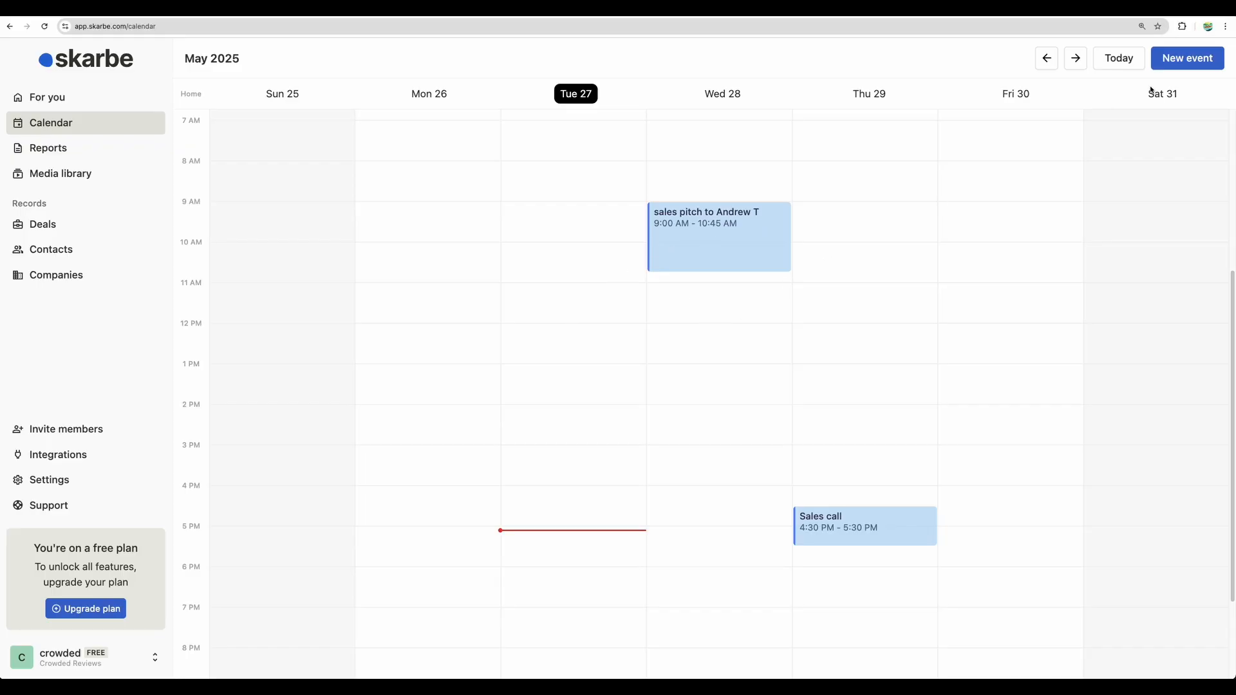
{"action": "left_click", "coordinate": [1188, 58]}
{"action": "left_click", "coordinate": [600, 222]}
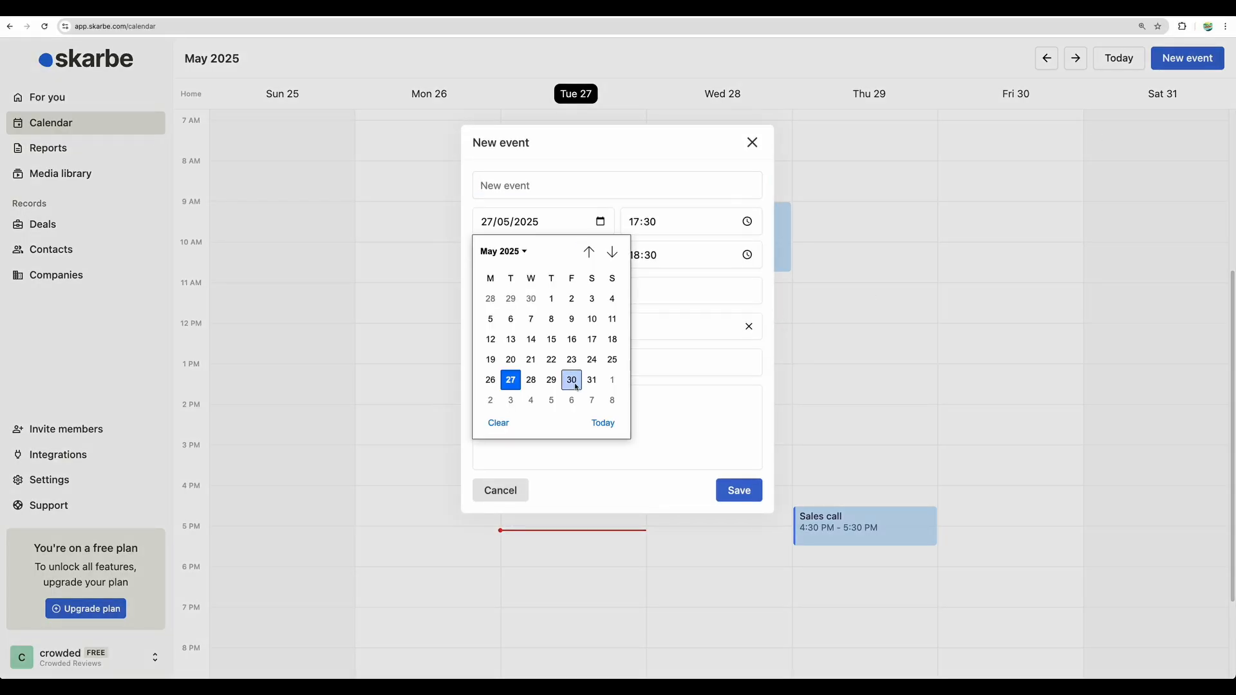
{"action": "left_click", "coordinate": [571, 380]}
{"action": "left_click", "coordinate": [560, 185]}
{"action": "type", "text": "sales"}
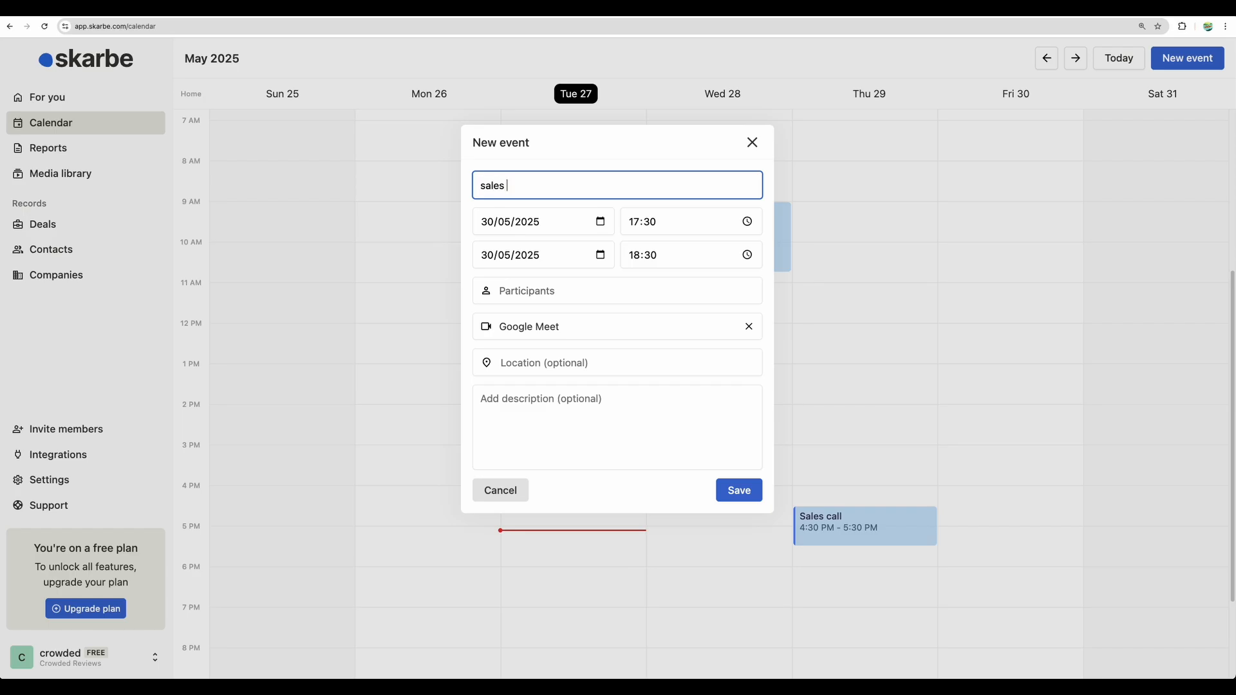
{"action": "type", "text": " pitch to Tom"}
Choose Google Meet for the event's video call, add Crowded Reviews as participant and save the event
{"action": "left_click", "coordinate": [574, 327]}
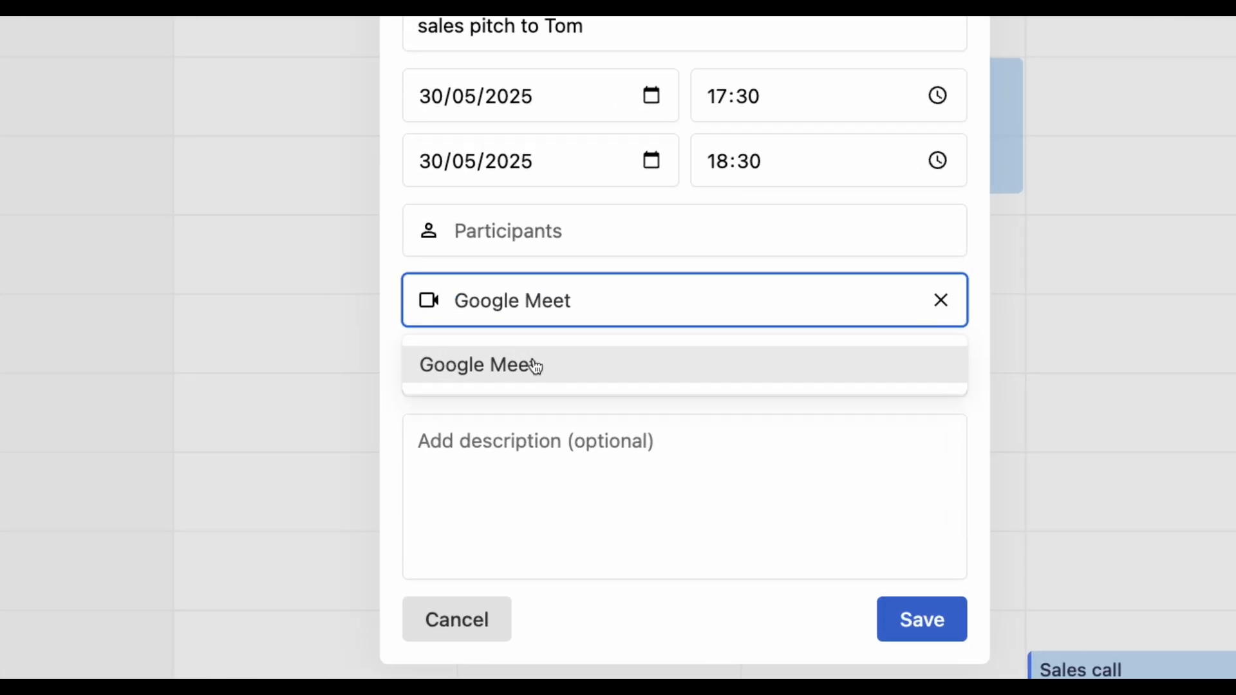
{"action": "left_click", "coordinate": [534, 364]}
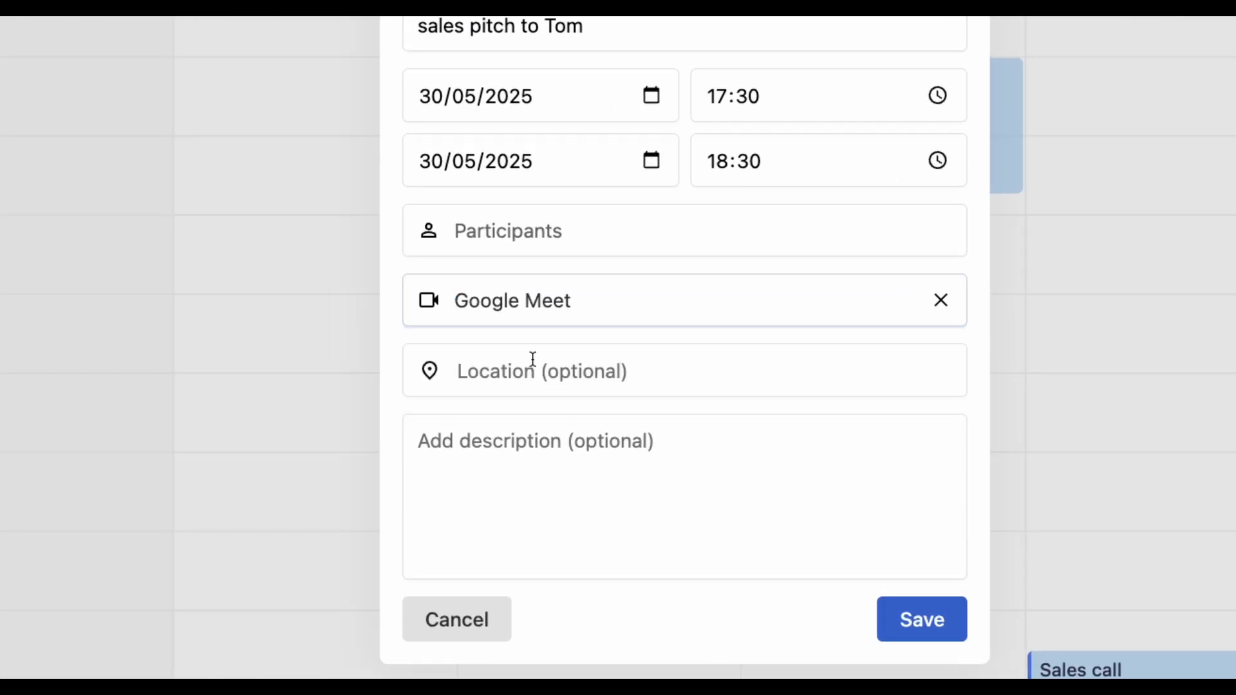
{"action": "left_click", "coordinate": [491, 234]}
{"action": "type", "text": "crowde"}
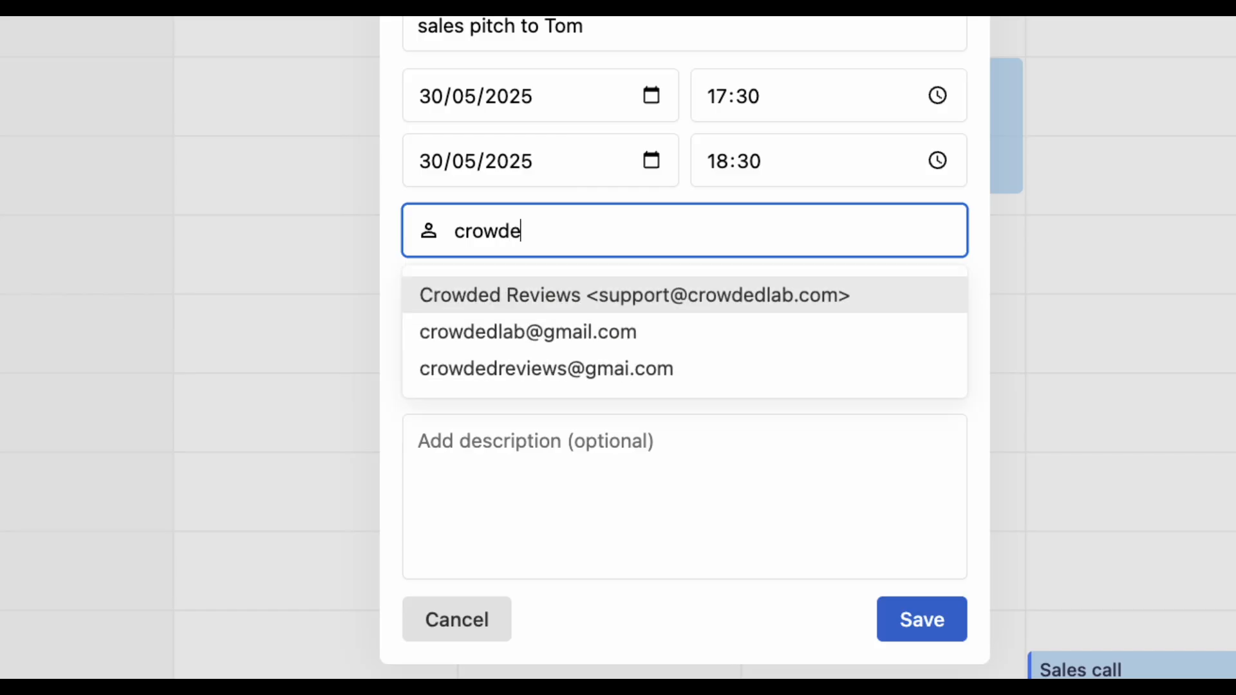
{"action": "left_click", "coordinate": [505, 293]}
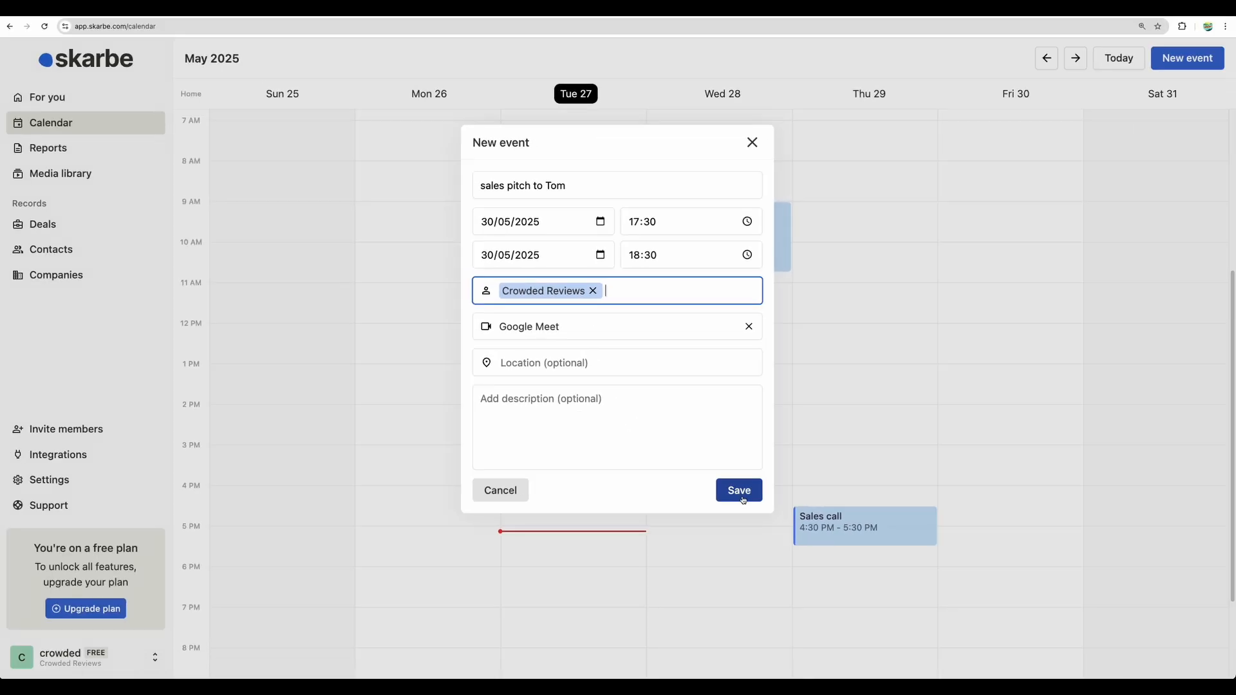
{"action": "left_click", "coordinate": [923, 624]}
{"action": "scroll", "coordinate": [1065, 455], "scroll_direction": "down", "scroll_amount": 2}
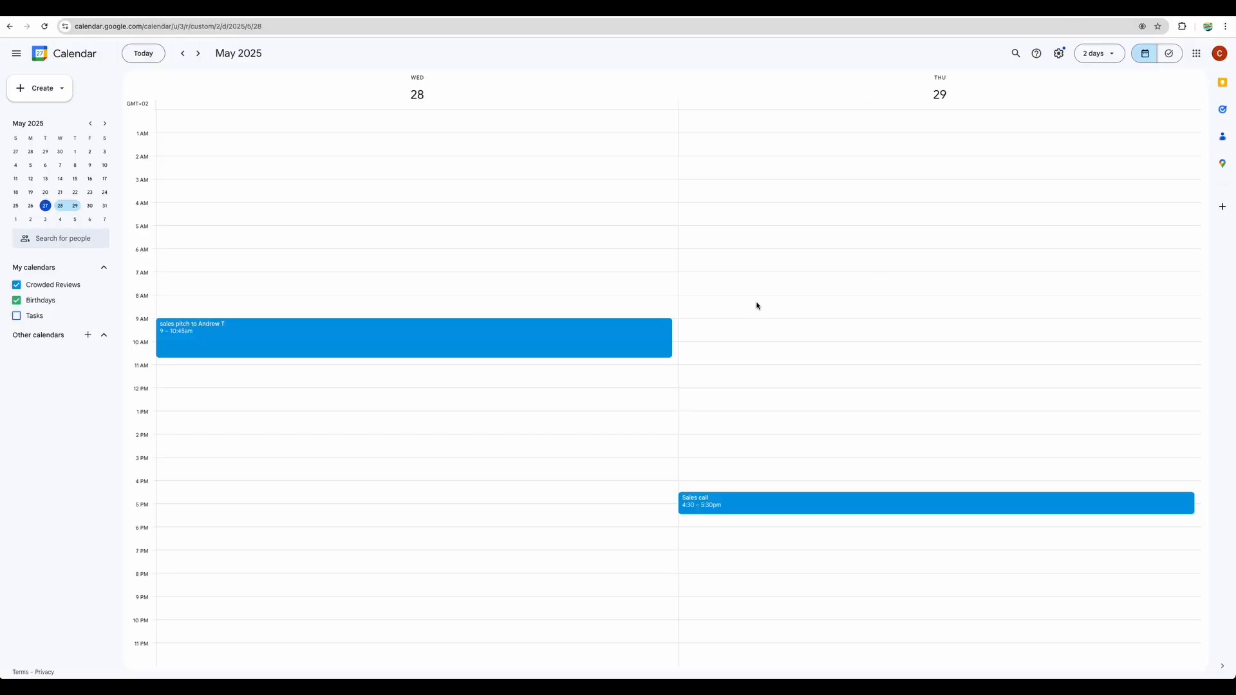
Switch to Google Calendar, show May 29–30 and save a Friday, May 30 event "a call" from 1:00pm to 3:00pm with Google Meet
{"action": "left_click", "coordinate": [75, 206]}
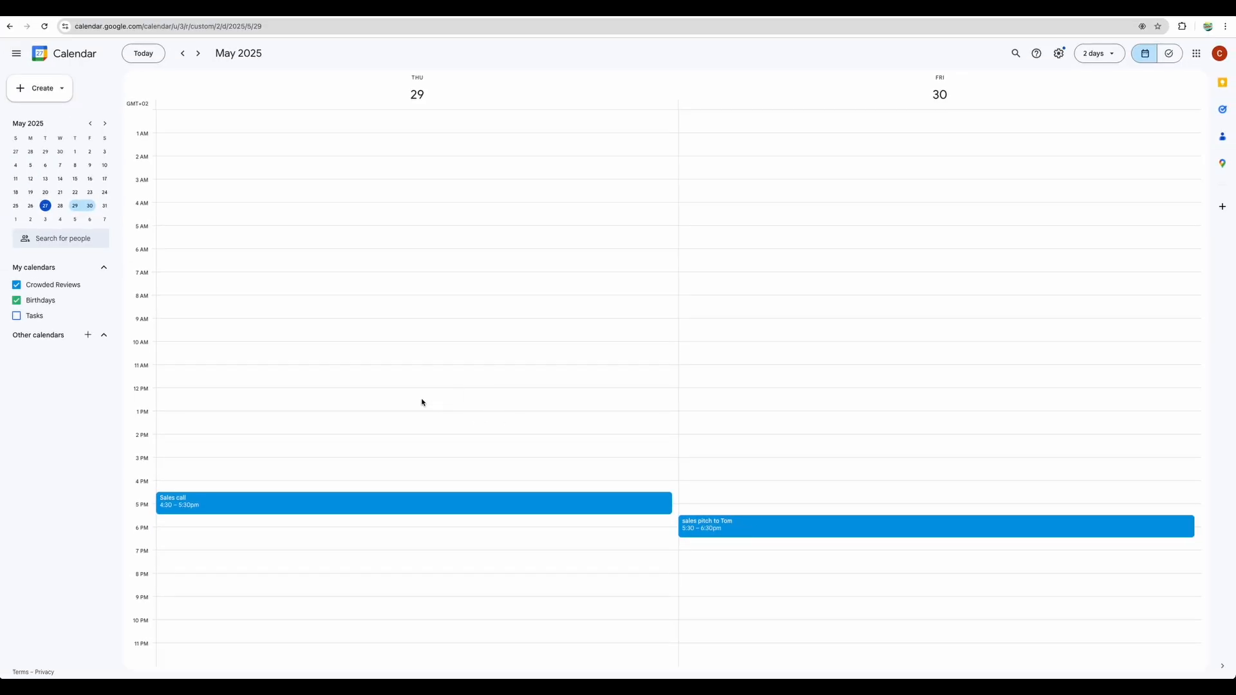
{"action": "left_click_drag", "start_coordinate": [748, 418], "coordinate": [750, 451]}
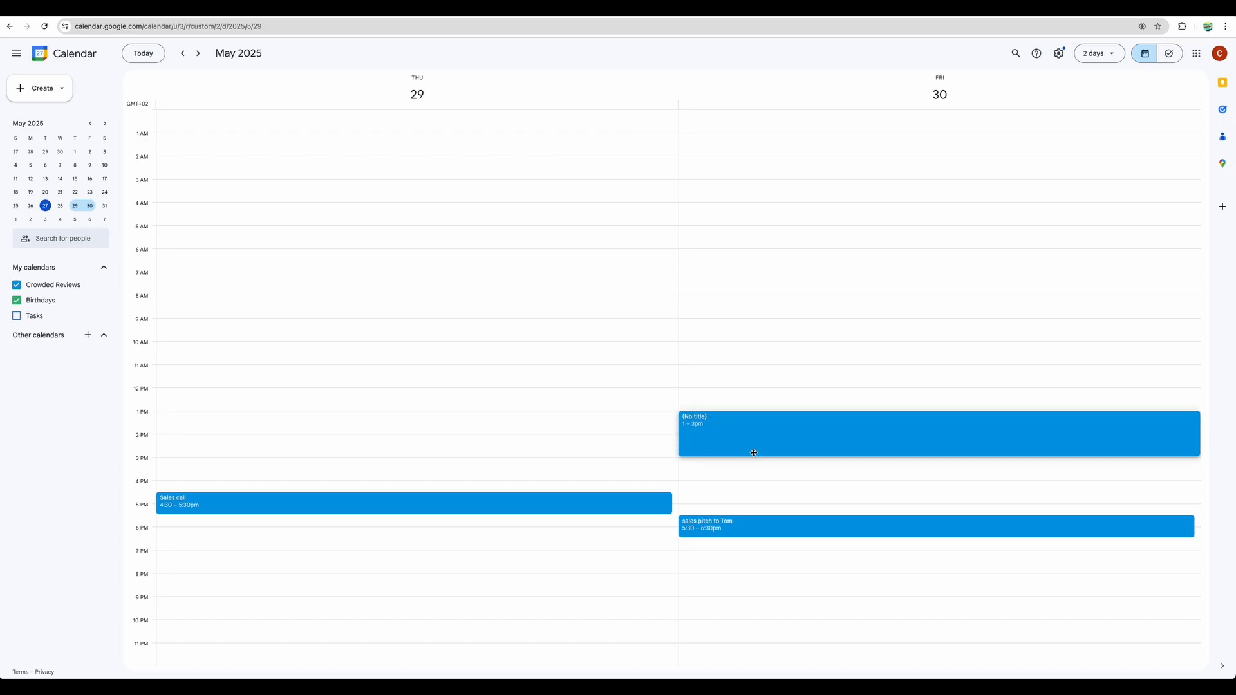
{"action": "type", "text": "a call"}
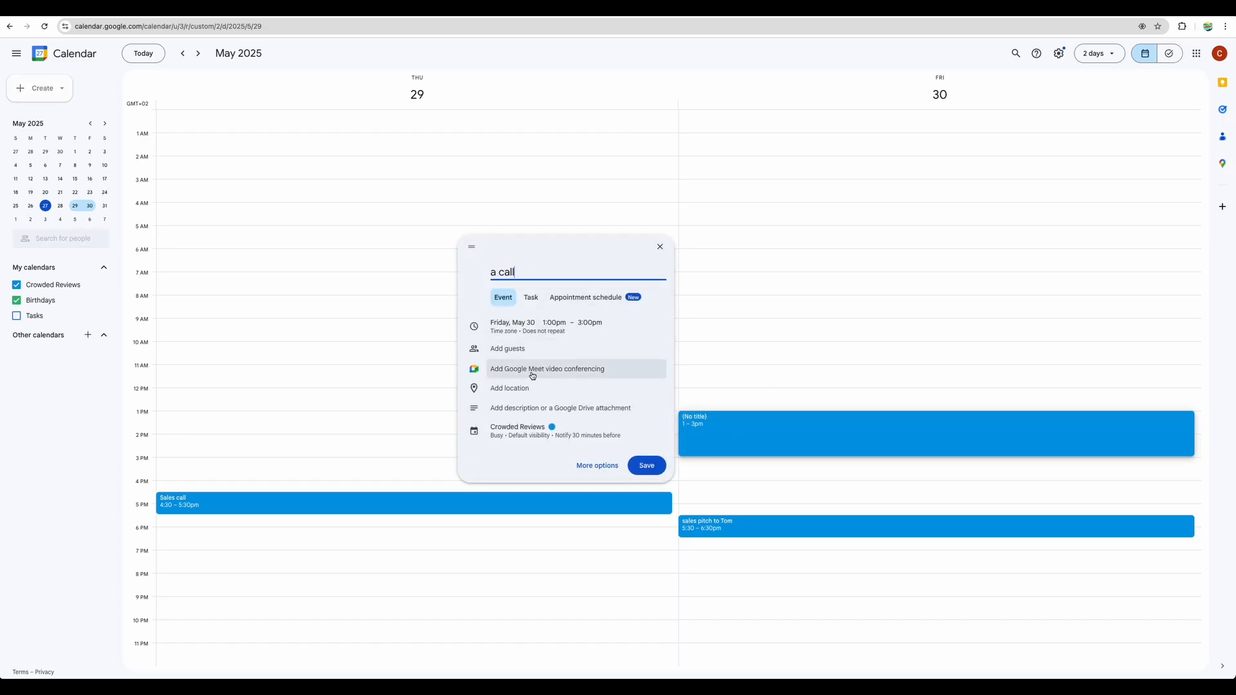
{"action": "left_click", "coordinate": [532, 376]}
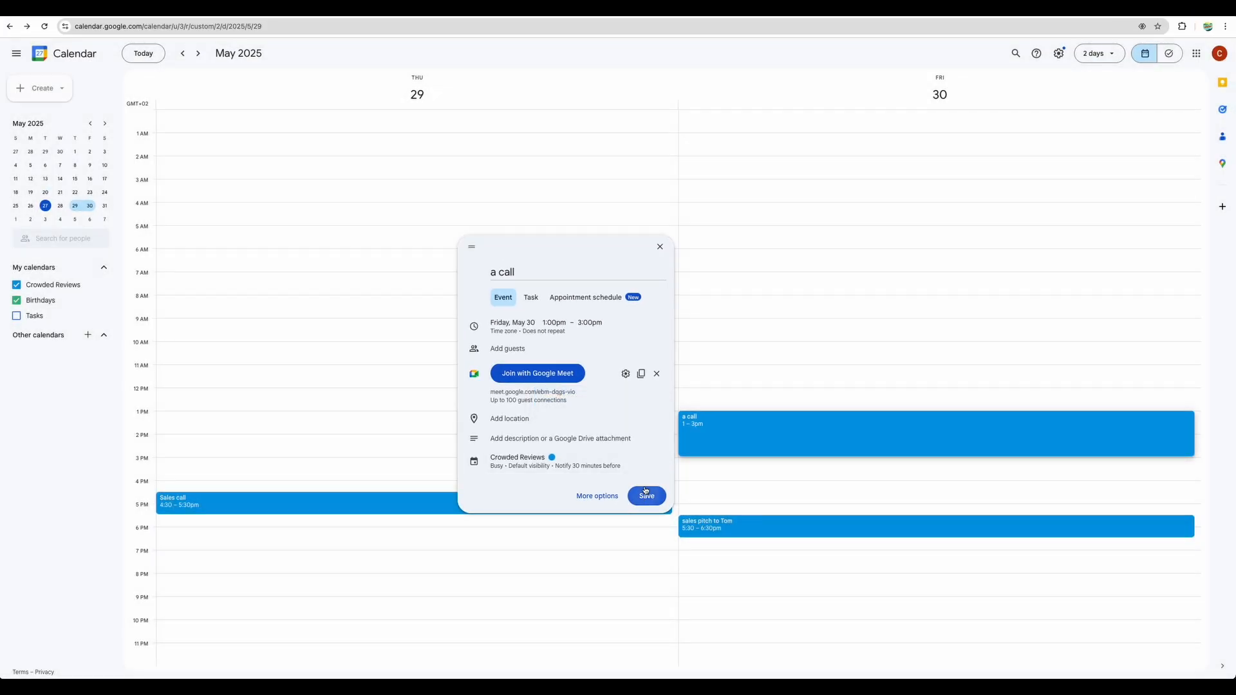
{"action": "left_click", "coordinate": [646, 495]}
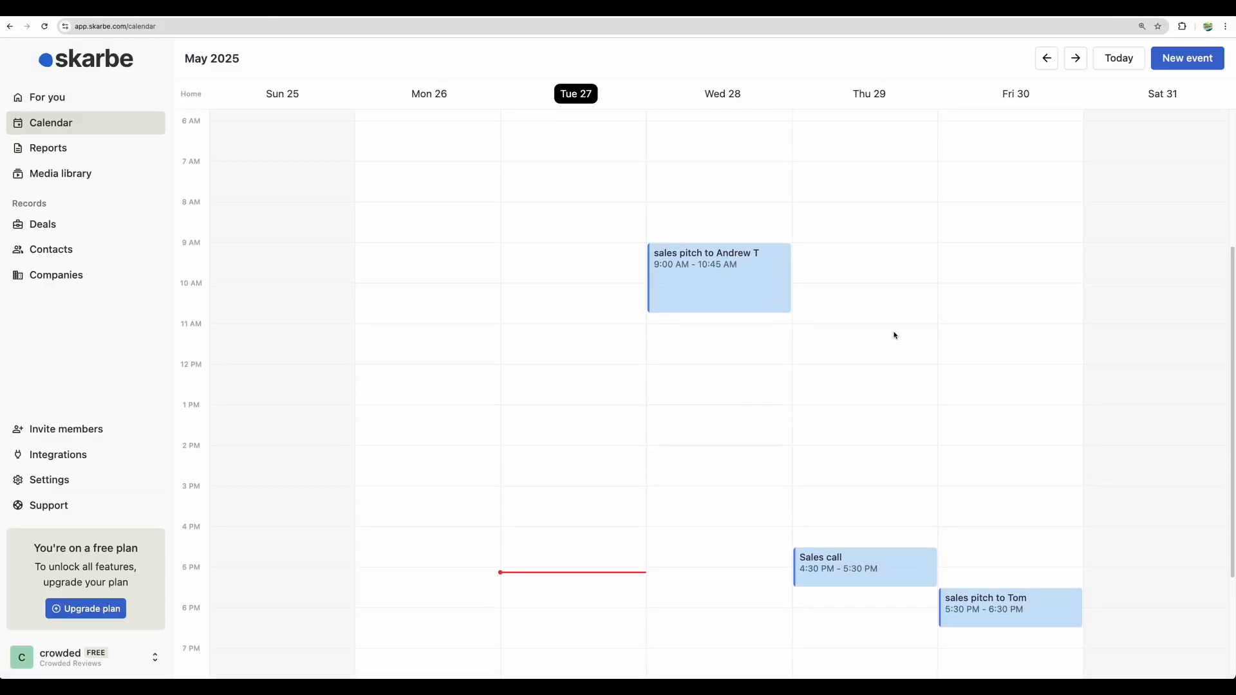
Return to the Skarbe calendar, reload it and inspect the details of the "a call" event on Friday, May 30
{"action": "scroll", "coordinate": [893, 335], "scroll_direction": "down", "scroll_amount": 1}
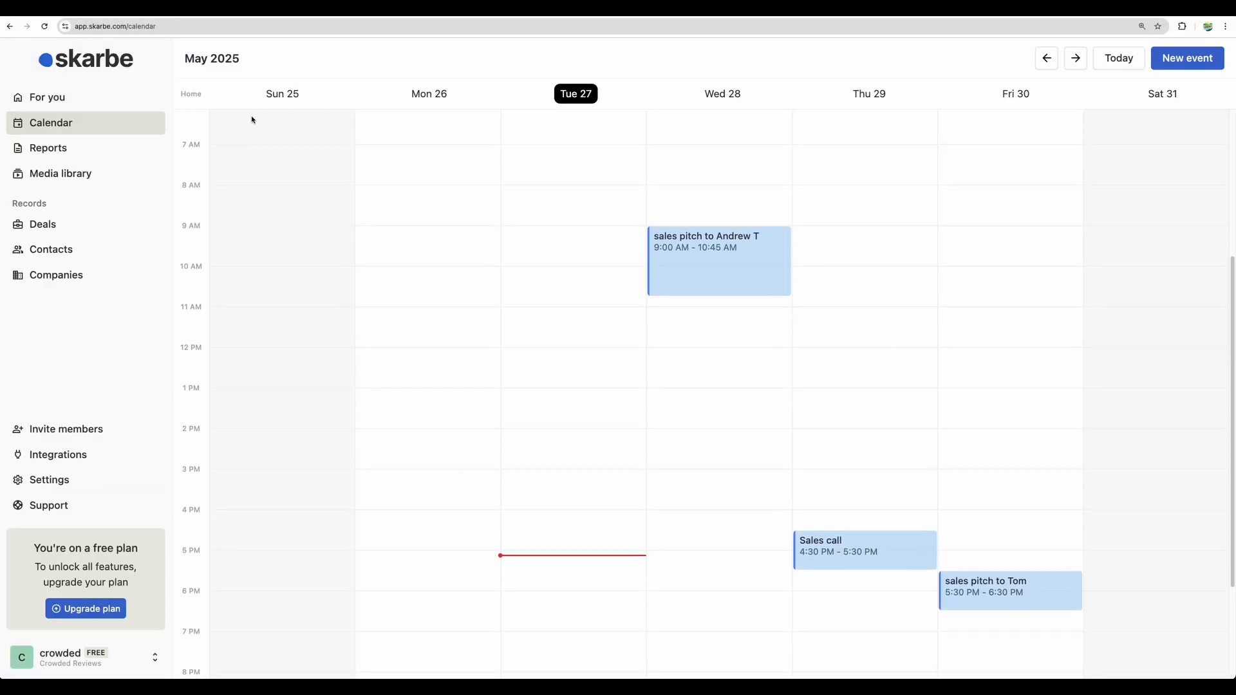
{"action": "left_click", "coordinate": [46, 29]}
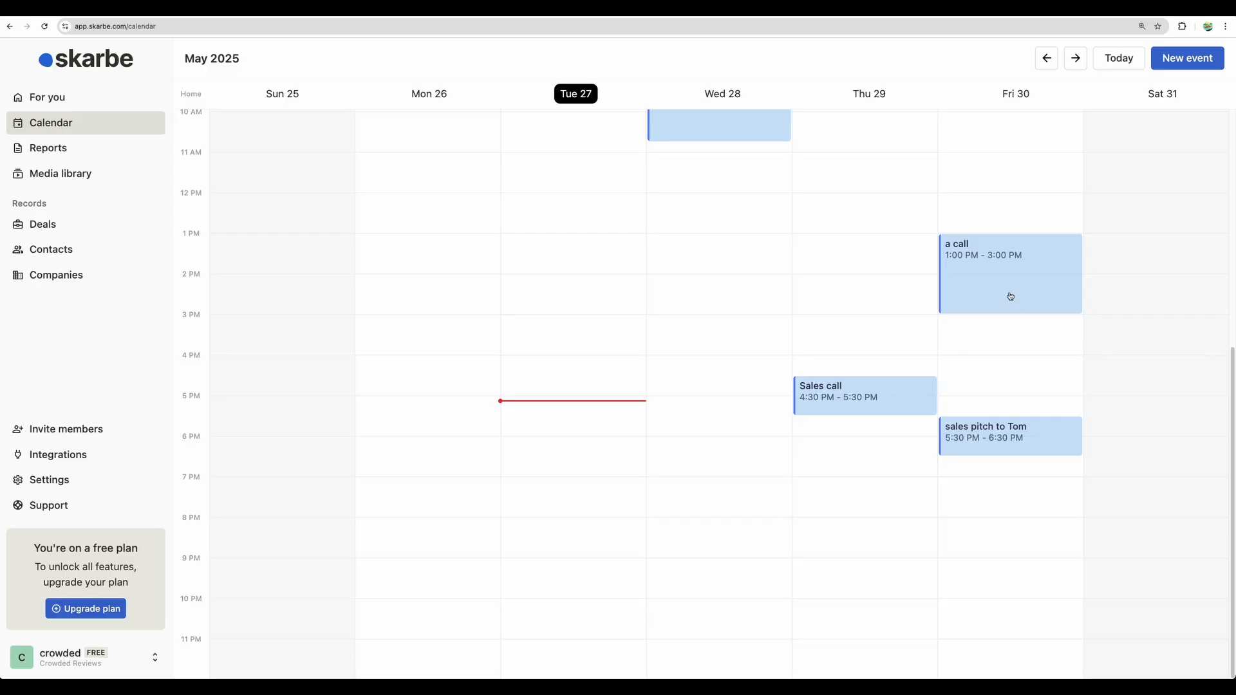
{"action": "scroll", "coordinate": [1011, 295], "scroll_direction": "up", "scroll_amount": 1}
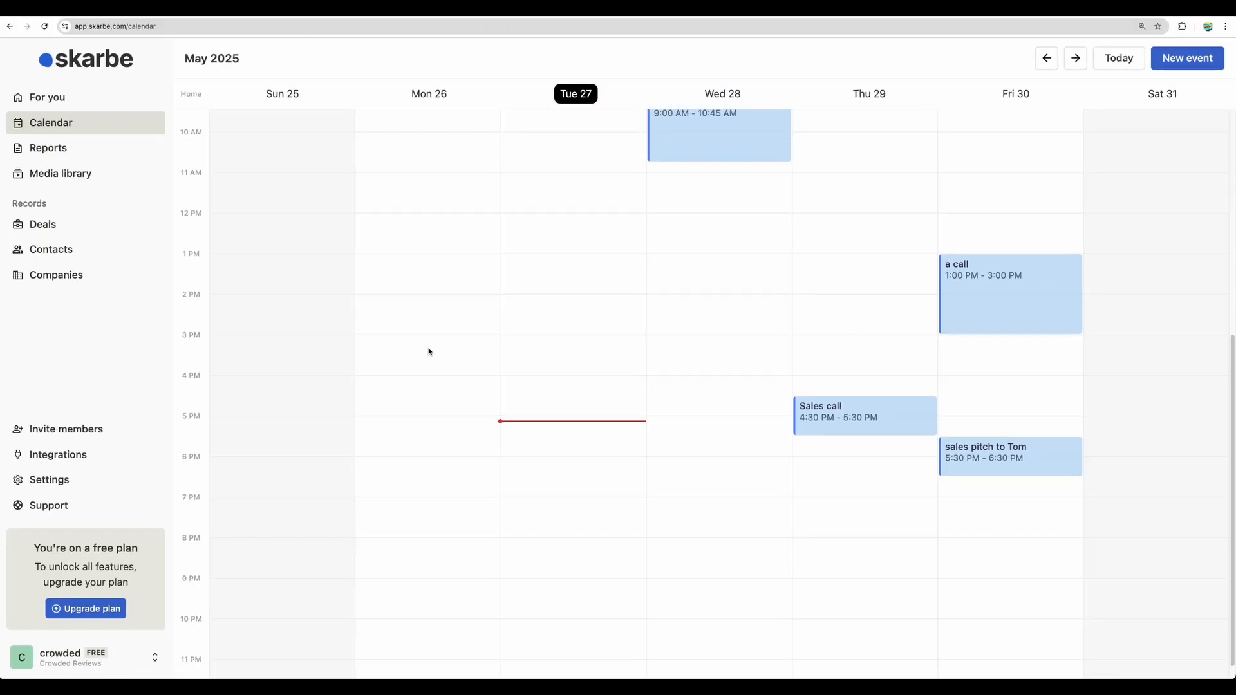
{"action": "left_click", "coordinate": [960, 307]}
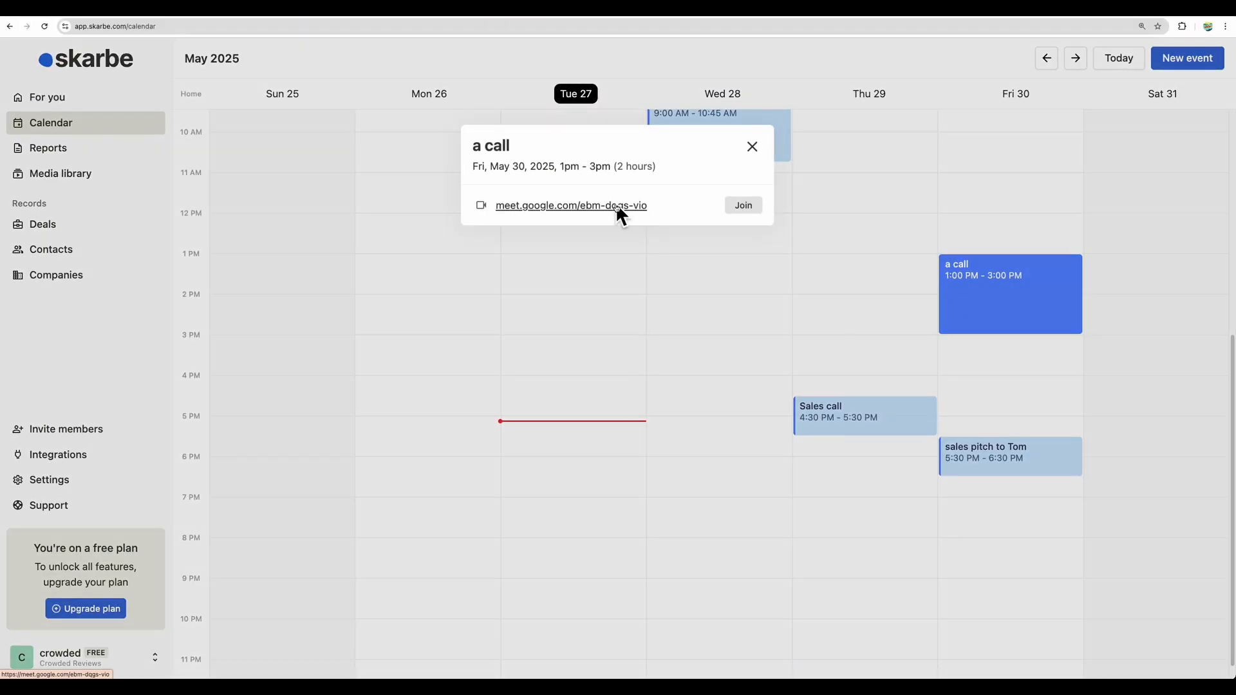
{"action": "left_click", "coordinate": [752, 147]}
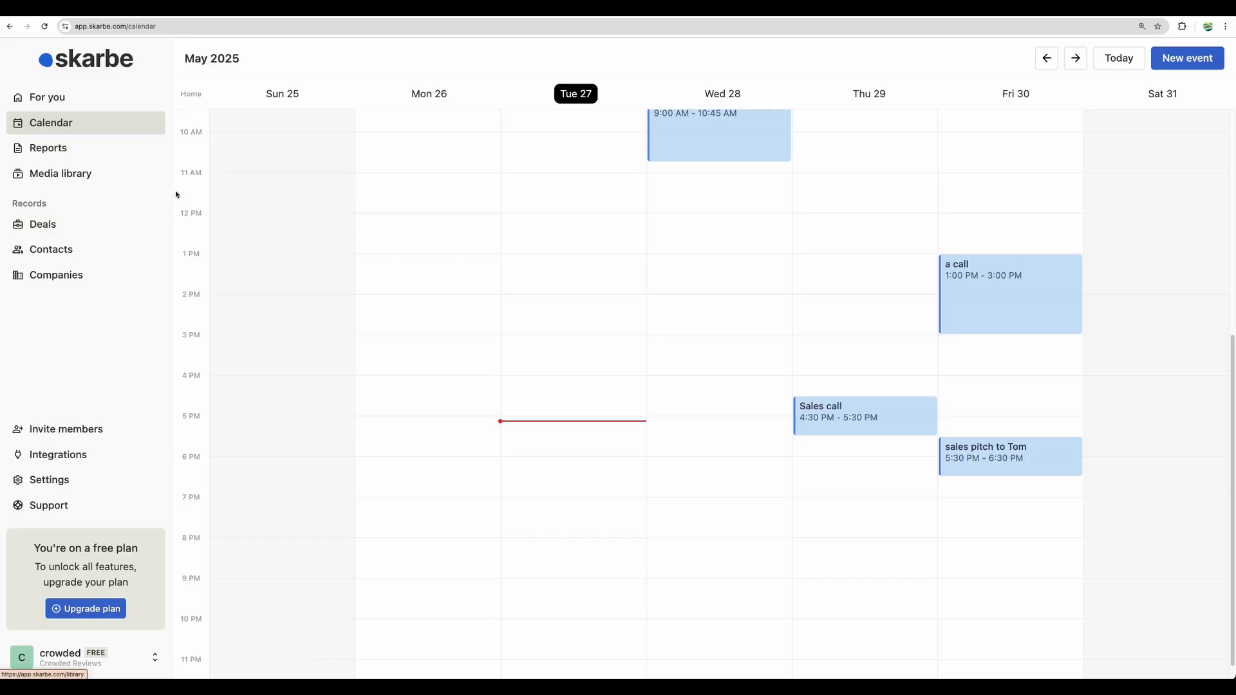
Open the May 27, 2025 meeting minutes report, read through its sections, and view the Custom Template option for a new report
{"action": "left_click", "coordinate": [337, 225]}
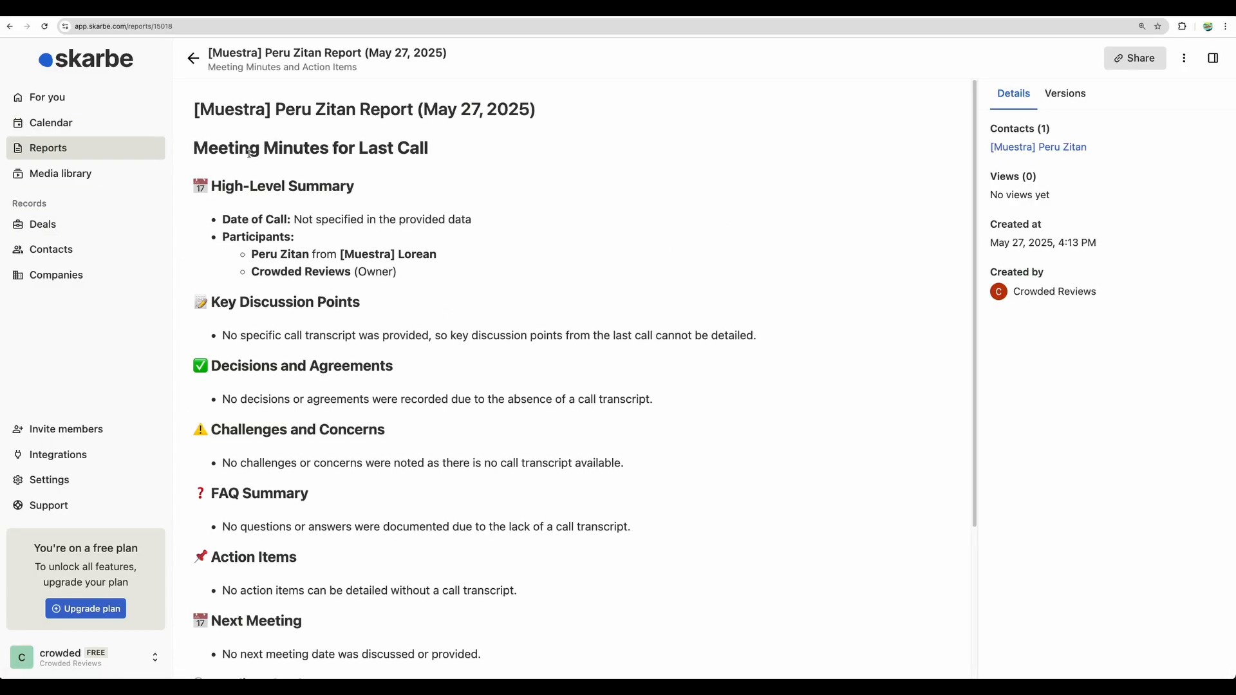
{"action": "left_click_drag", "start_coordinate": [213, 149], "coordinate": [450, 165]}
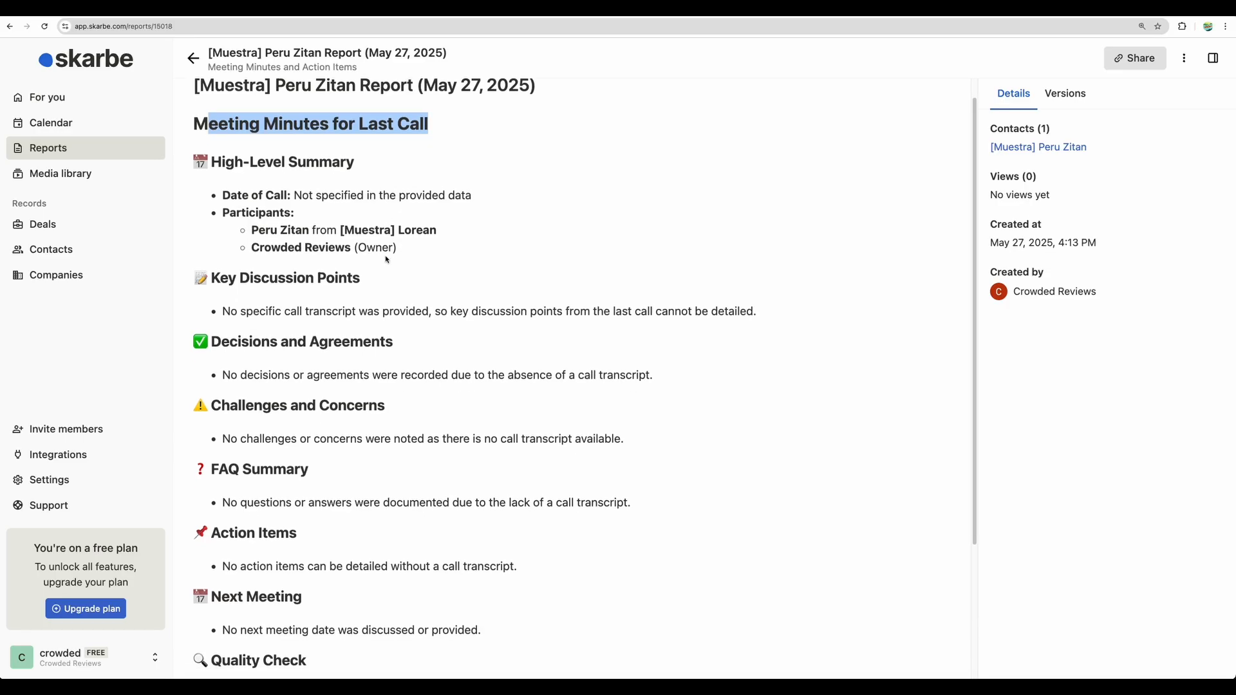
{"action": "scroll", "coordinate": [243, 275], "scroll_direction": "down", "scroll_amount": 3}
{"action": "left_click_drag", "start_coordinate": [259, 258], "coordinate": [316, 380]}
{"action": "left_click", "coordinate": [308, 437]}
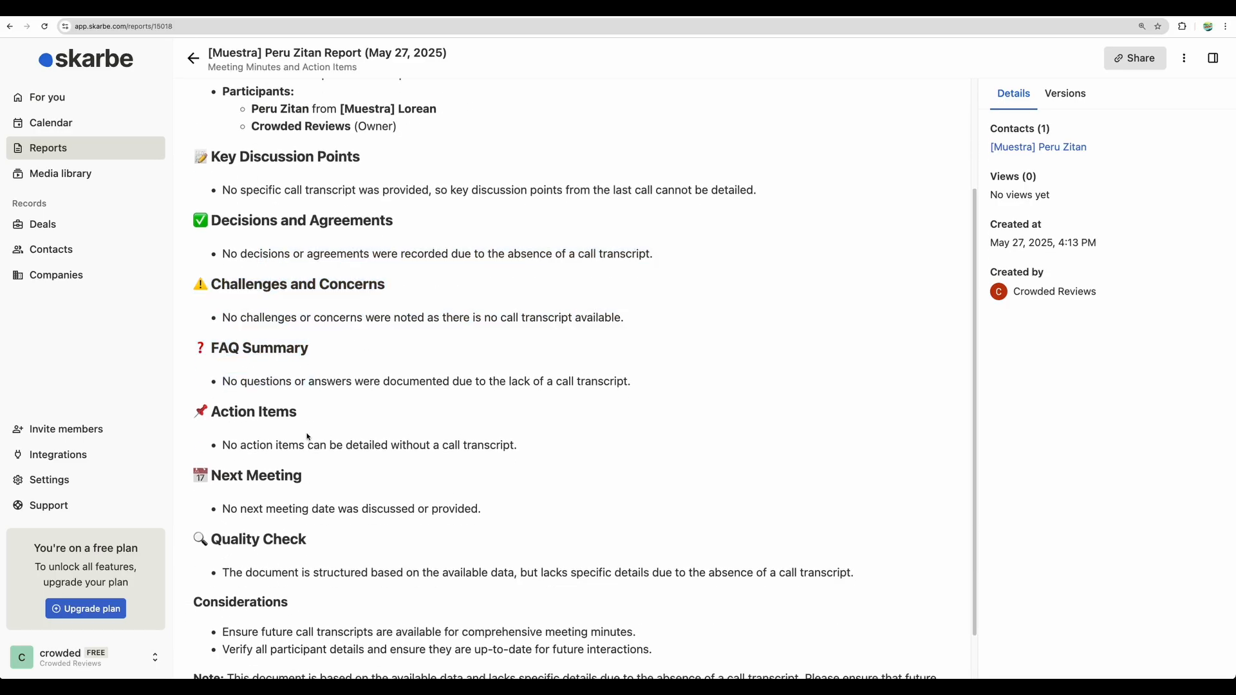
{"action": "scroll", "coordinate": [310, 435], "scroll_direction": "down", "scroll_amount": 2}
{"action": "scroll", "coordinate": [312, 432], "scroll_direction": "up", "scroll_amount": 4}
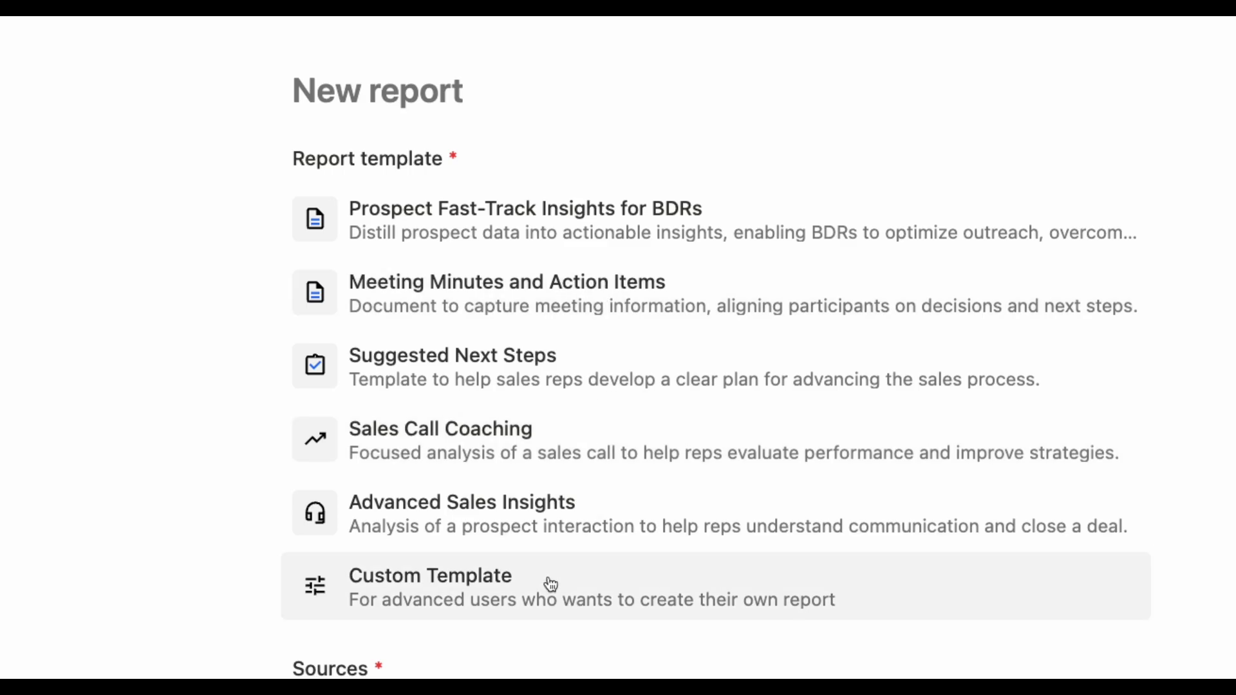
{"action": "left_click", "coordinate": [367, 598]}
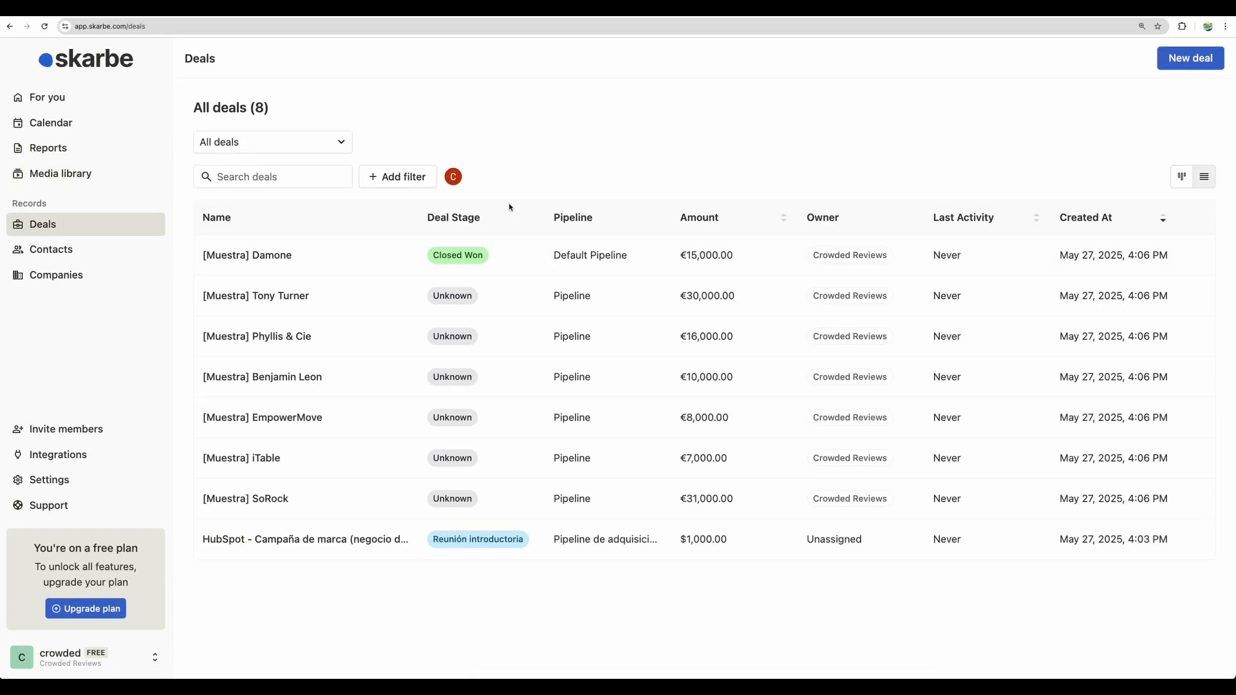
In the sample €30,000.00 deal, request AI suggestions and generate the email for the suggested competitive offer
{"action": "left_click", "coordinate": [432, 303]}
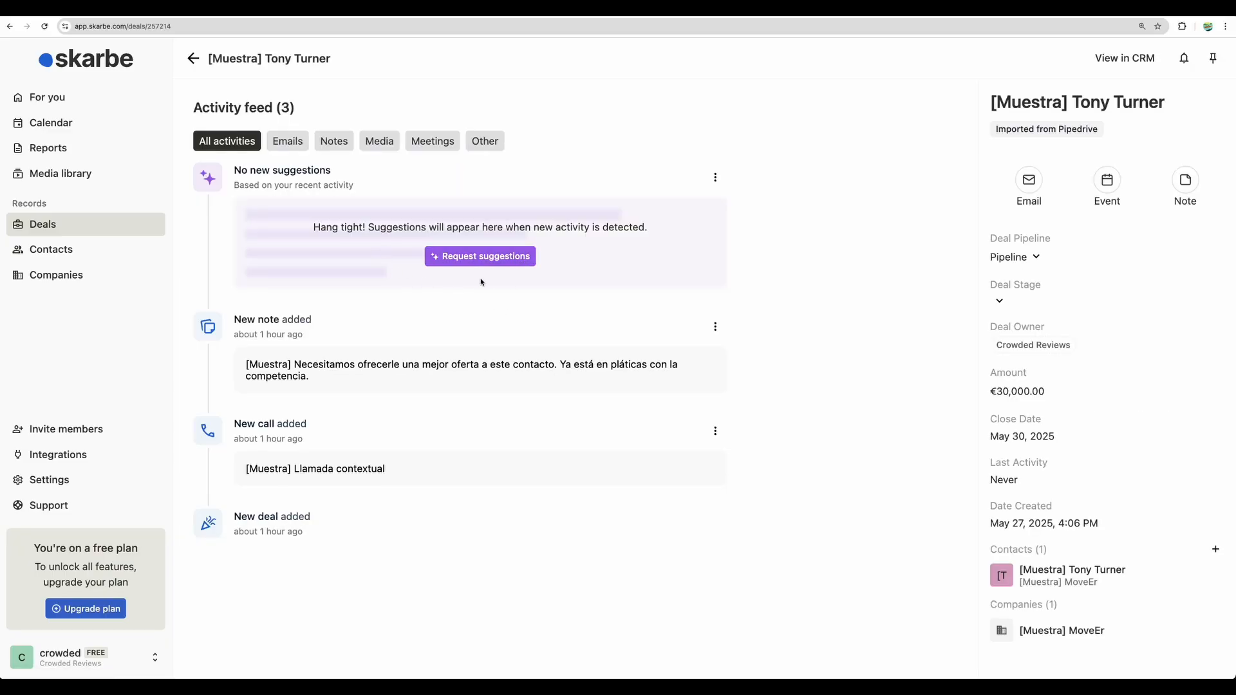
{"action": "left_click", "coordinate": [470, 255]}
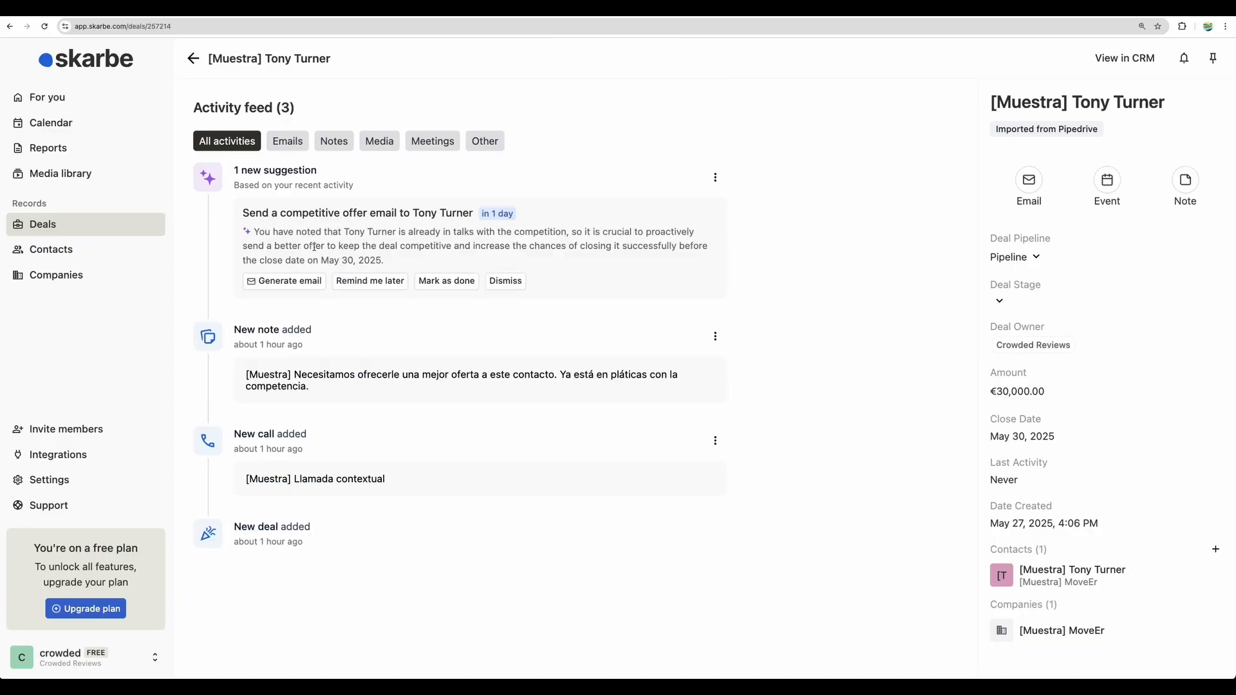
{"action": "left_click", "coordinate": [290, 280]}
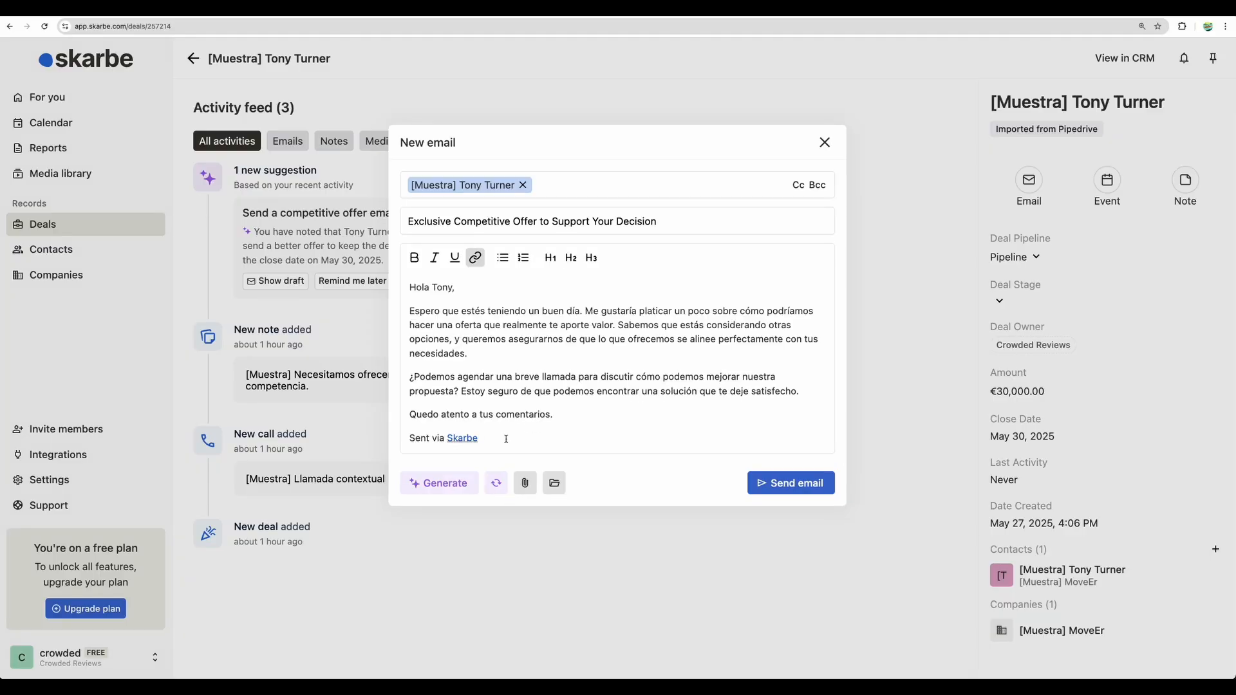
Review the body of the generated offer email and close the draft without sending it
{"action": "left_click_drag", "start_coordinate": [506, 439], "coordinate": [422, 288]}
{"action": "left_click", "coordinate": [418, 293]}
{"action": "left_click", "coordinate": [523, 437]}
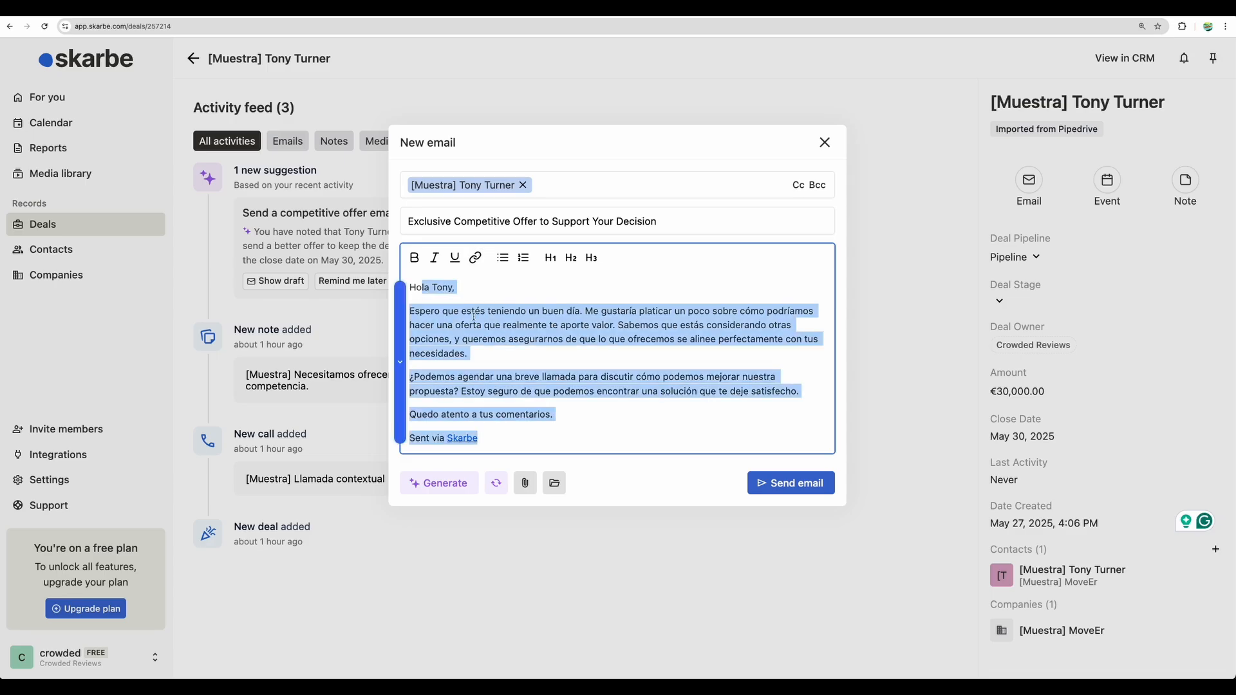
{"action": "left_click", "coordinate": [573, 274]}
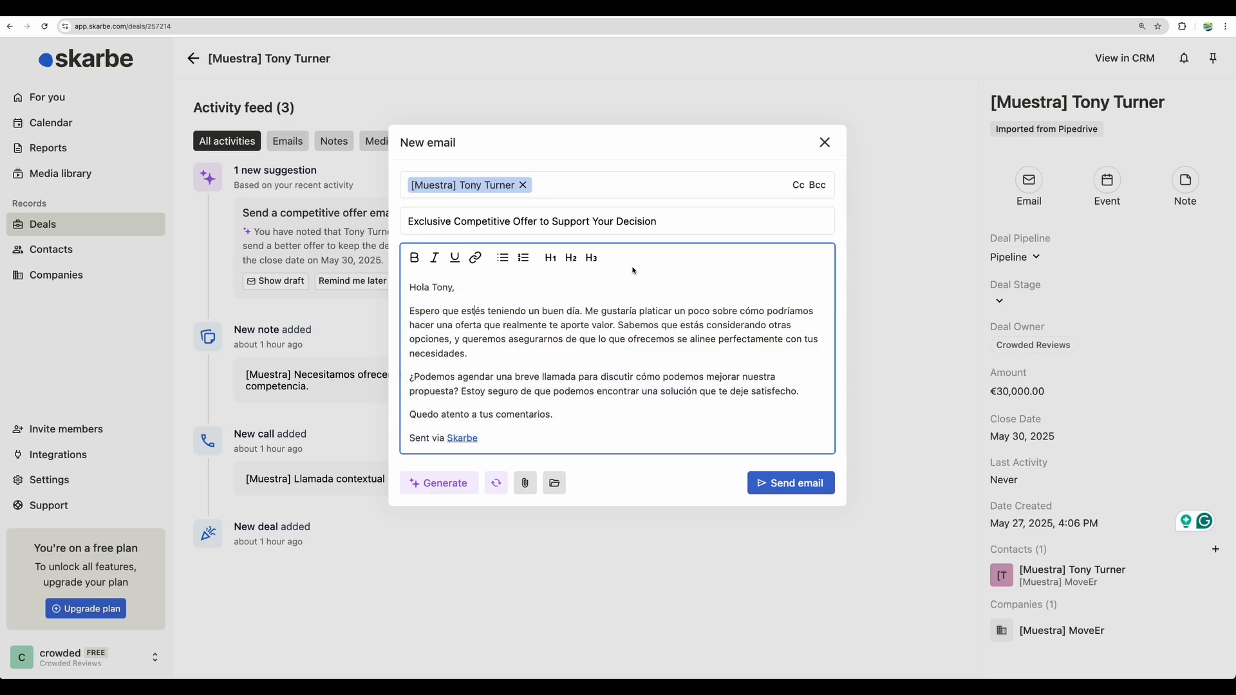
{"action": "left_click", "coordinate": [825, 142]}
Filter the deal's activity feed by emails, notes, media, meetings and other, and return to all activities
{"action": "left_click", "coordinate": [288, 141]}
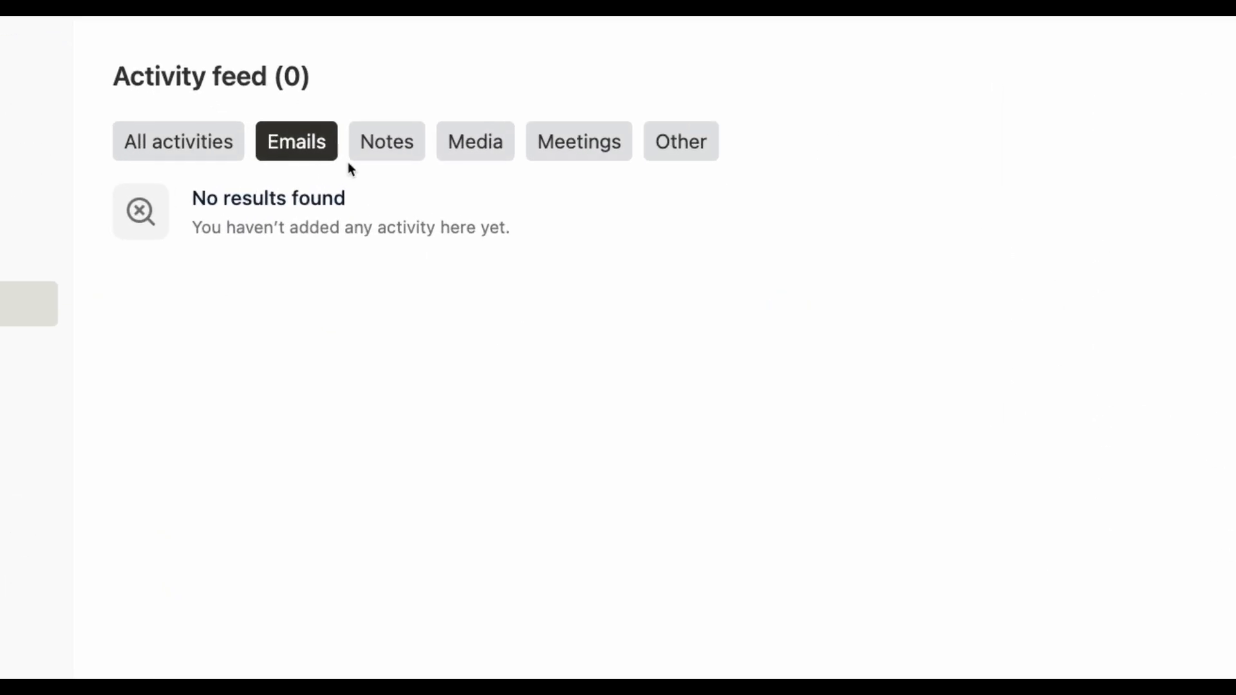
{"action": "left_click", "coordinate": [371, 153]}
{"action": "left_click", "coordinate": [477, 156]}
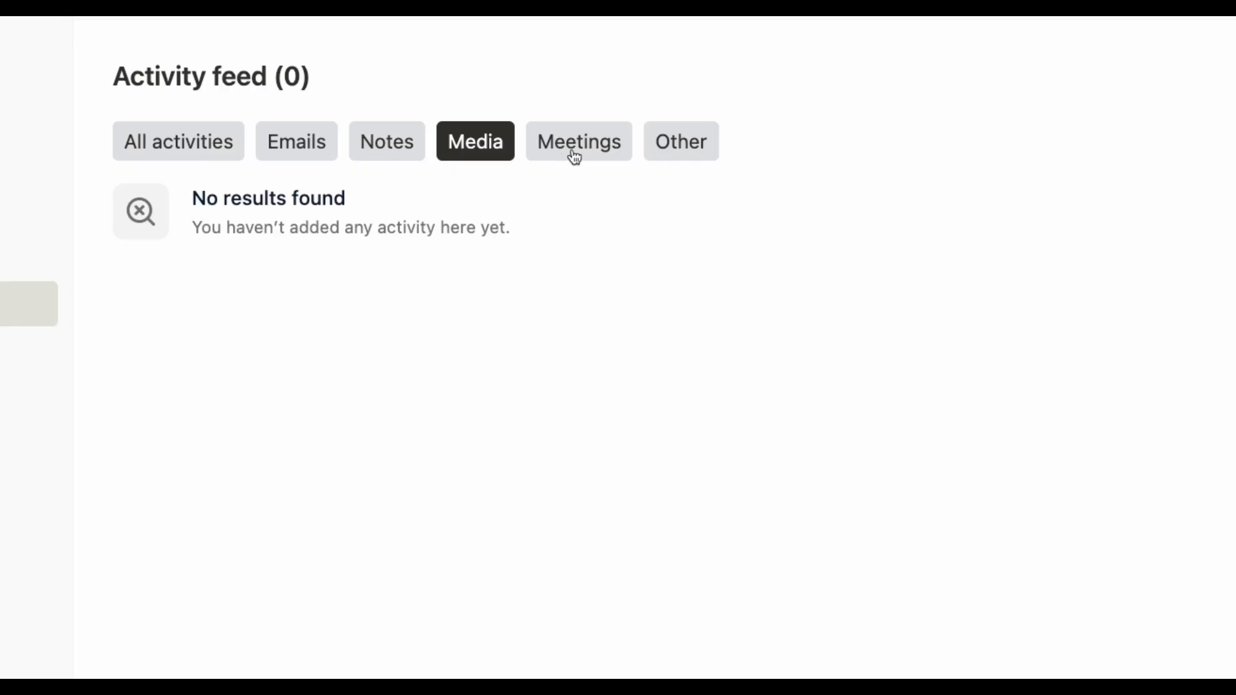
{"action": "left_click", "coordinate": [574, 155]}
{"action": "left_click", "coordinate": [669, 150]}
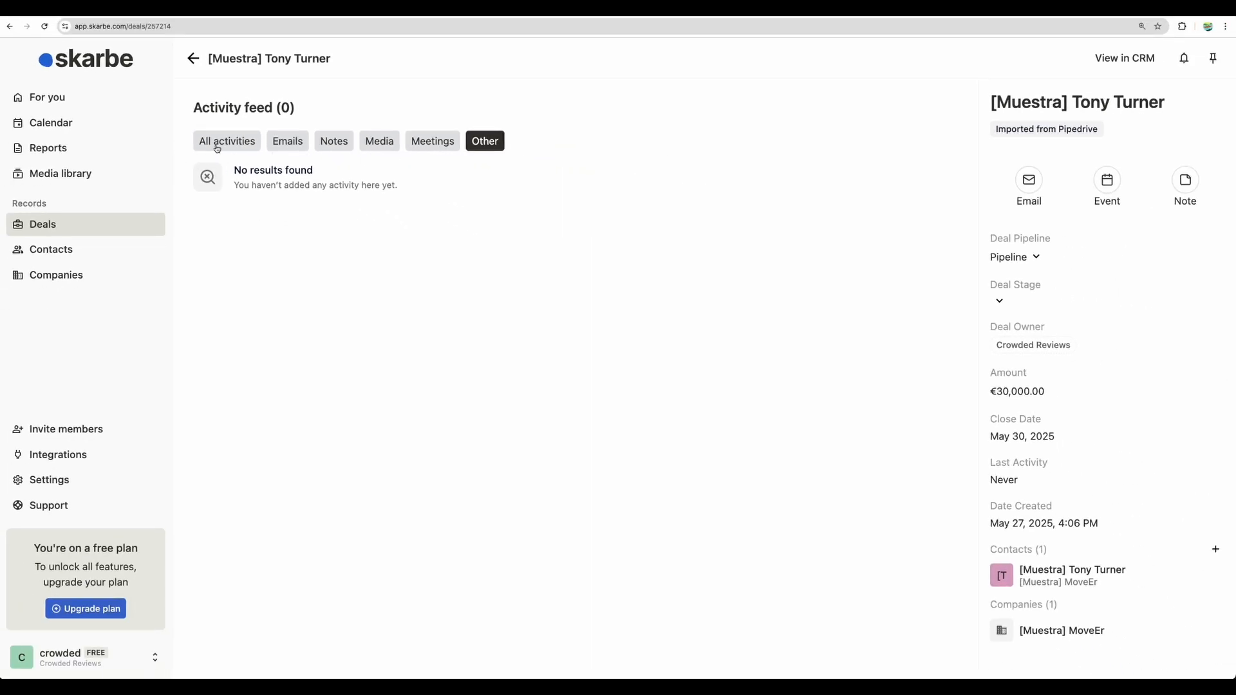
{"action": "left_click", "coordinate": [217, 141]}
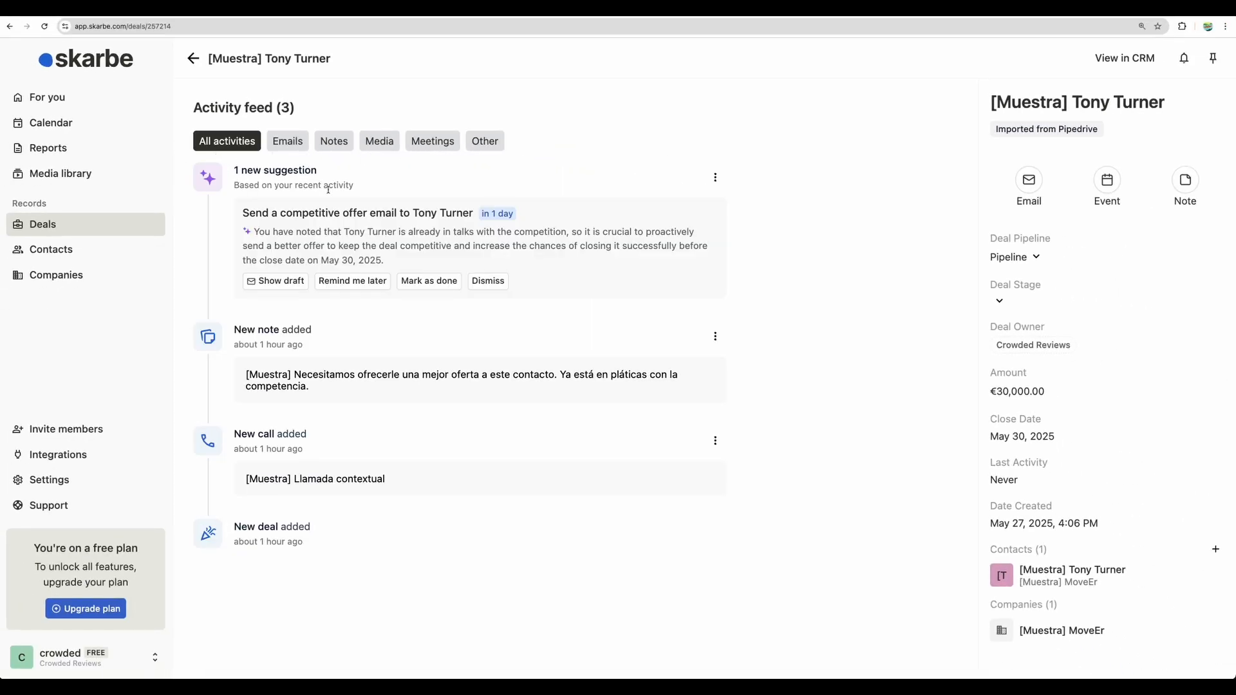
{"action": "left_click", "coordinate": [77, 230]}
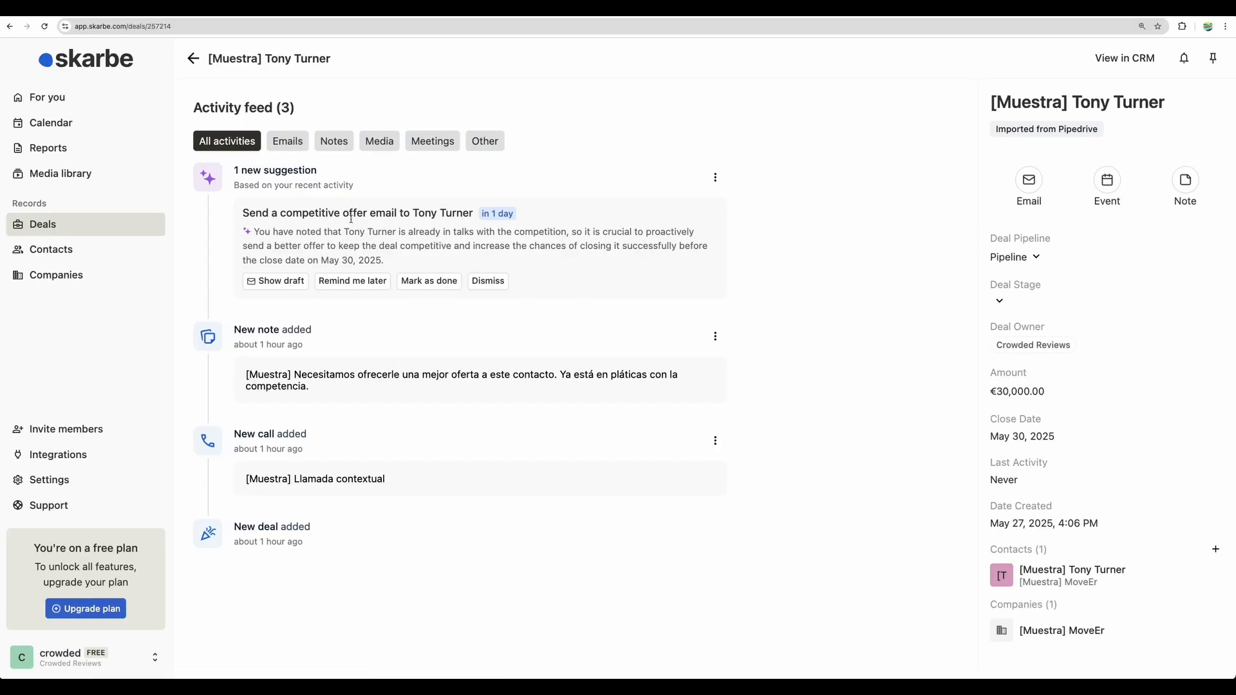
Start changing the deal's pipeline and examine the stages offered by Pipeline de adquisición de clientes and the Pipedrive Pipeline
{"action": "left_click", "coordinate": [1037, 256]}
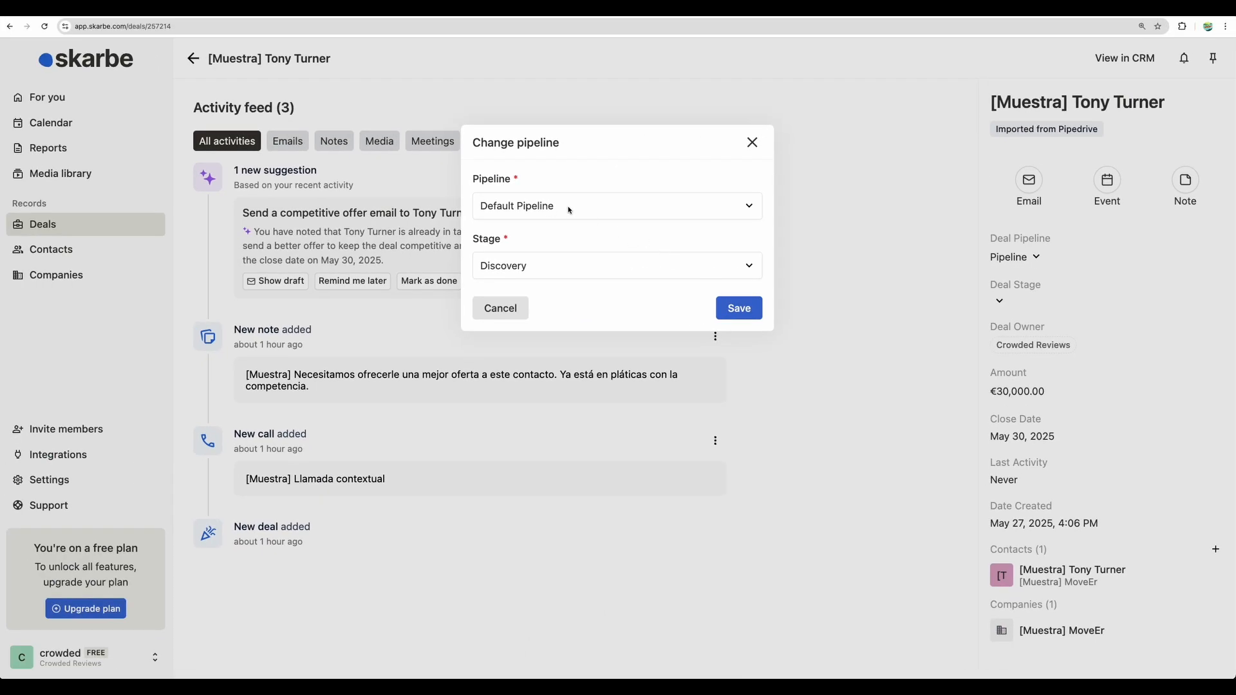
{"action": "left_click", "coordinate": [569, 210]}
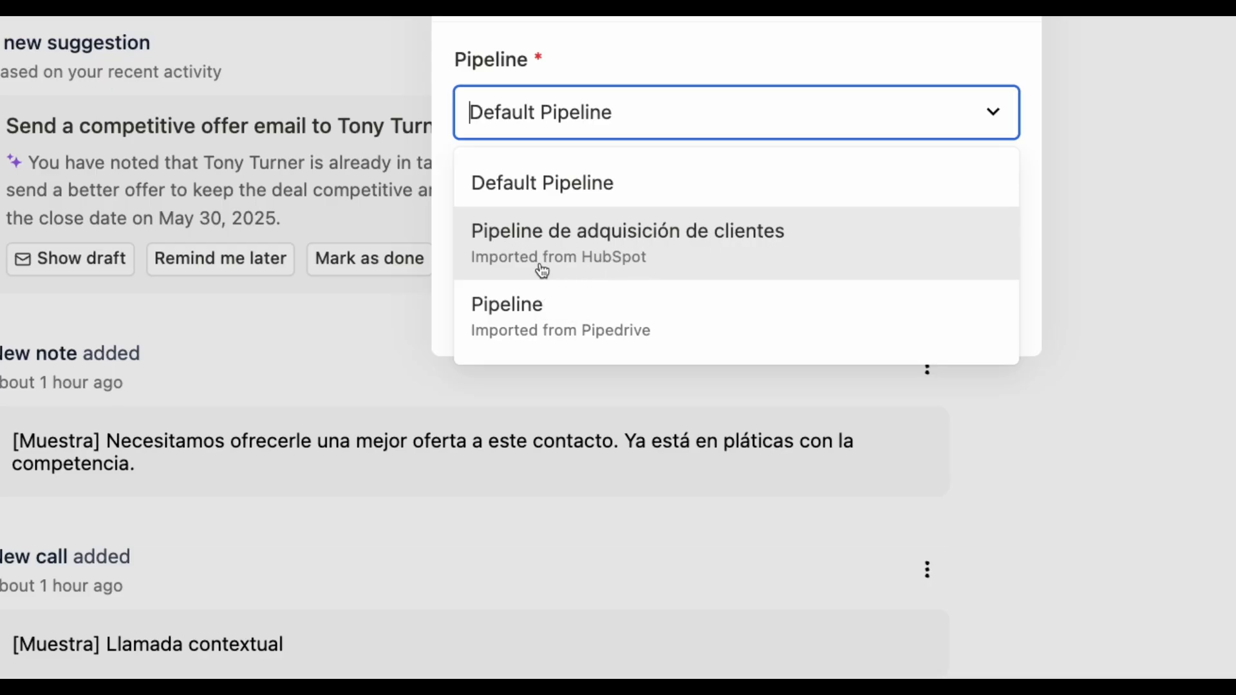
{"action": "left_click", "coordinate": [582, 274]}
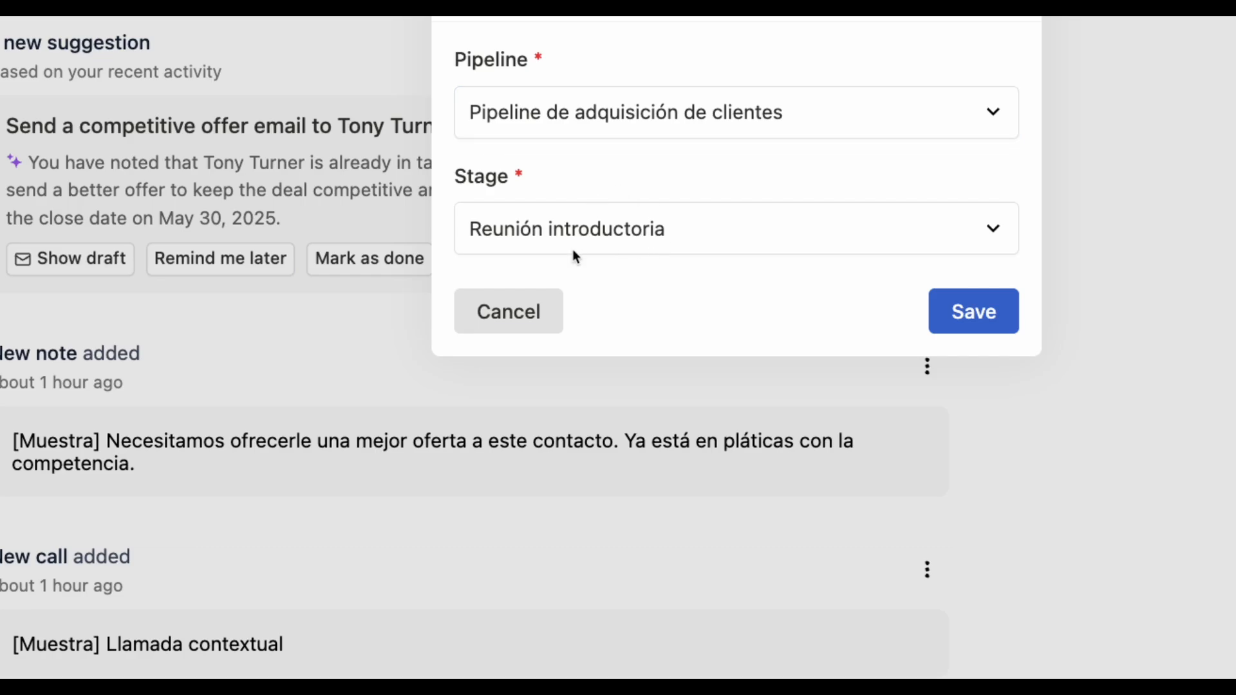
{"action": "left_click", "coordinate": [623, 252]}
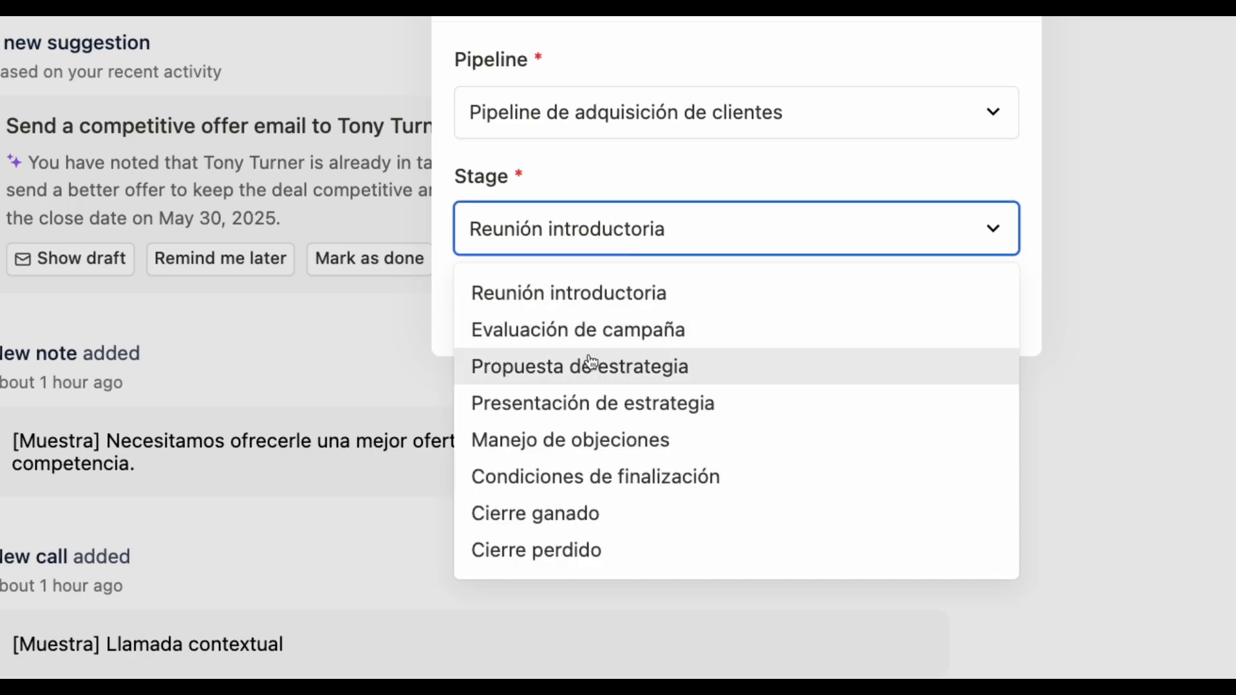
{"action": "left_click", "coordinate": [606, 183]}
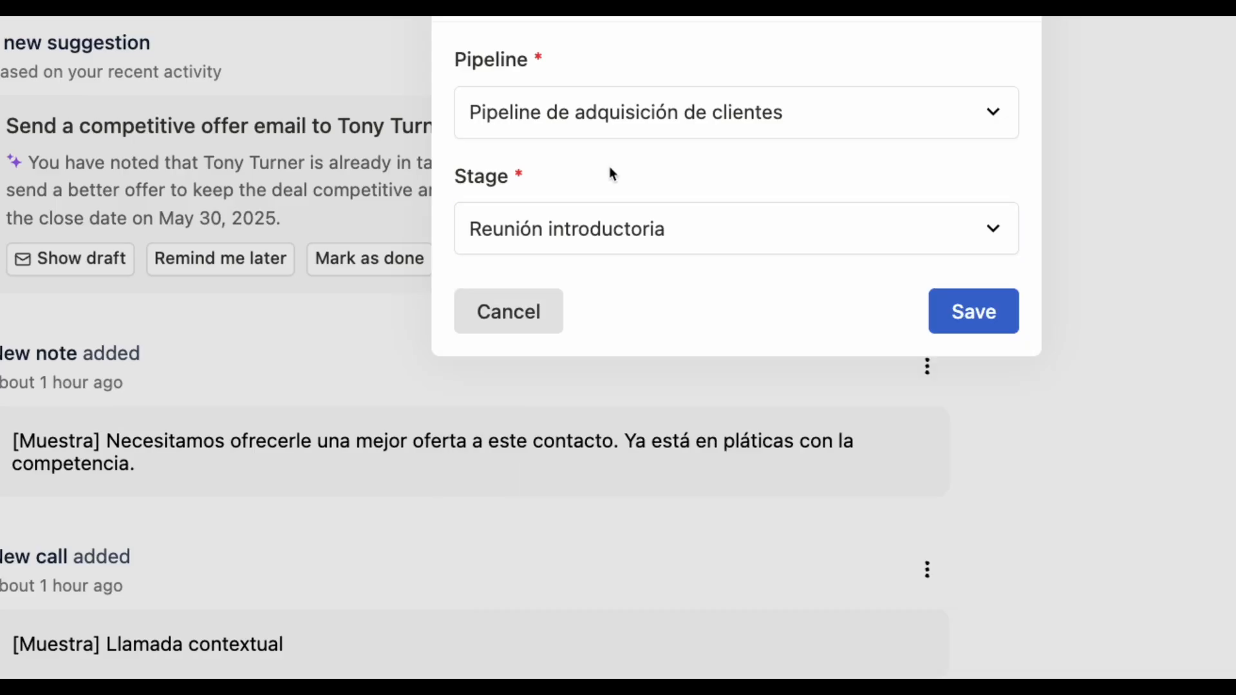
{"action": "left_click", "coordinate": [593, 110]}
{"action": "left_click", "coordinate": [520, 327]}
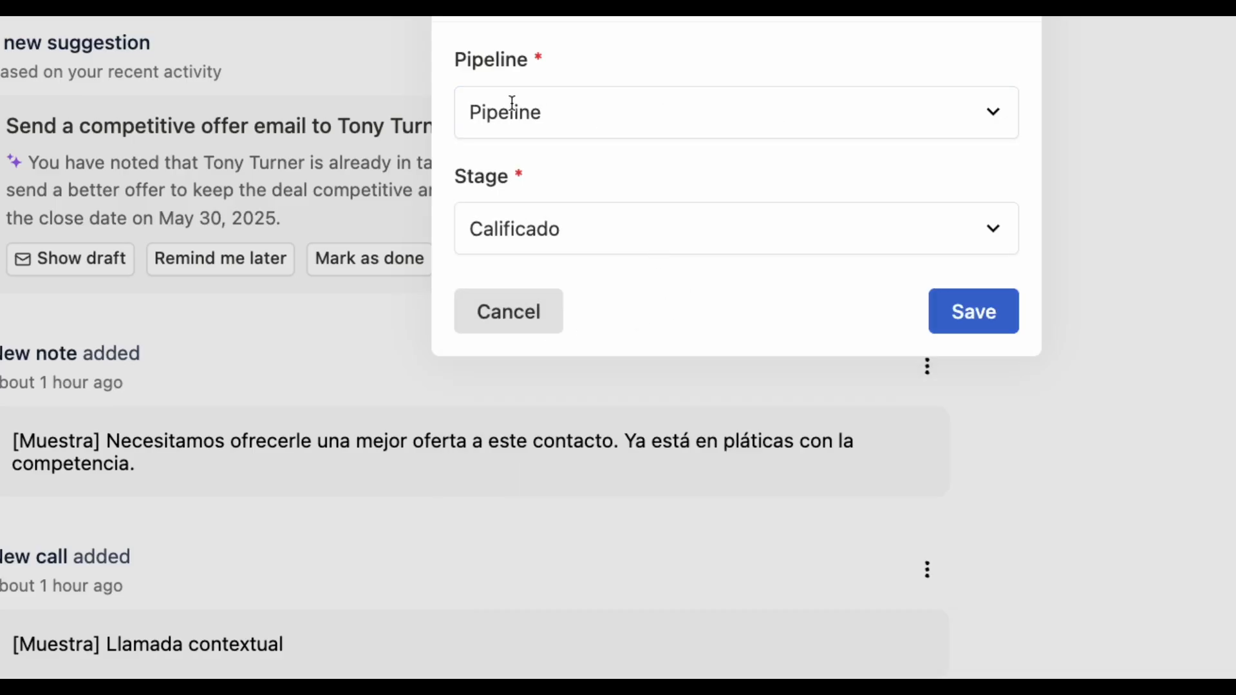
{"action": "left_click", "coordinate": [557, 233]}
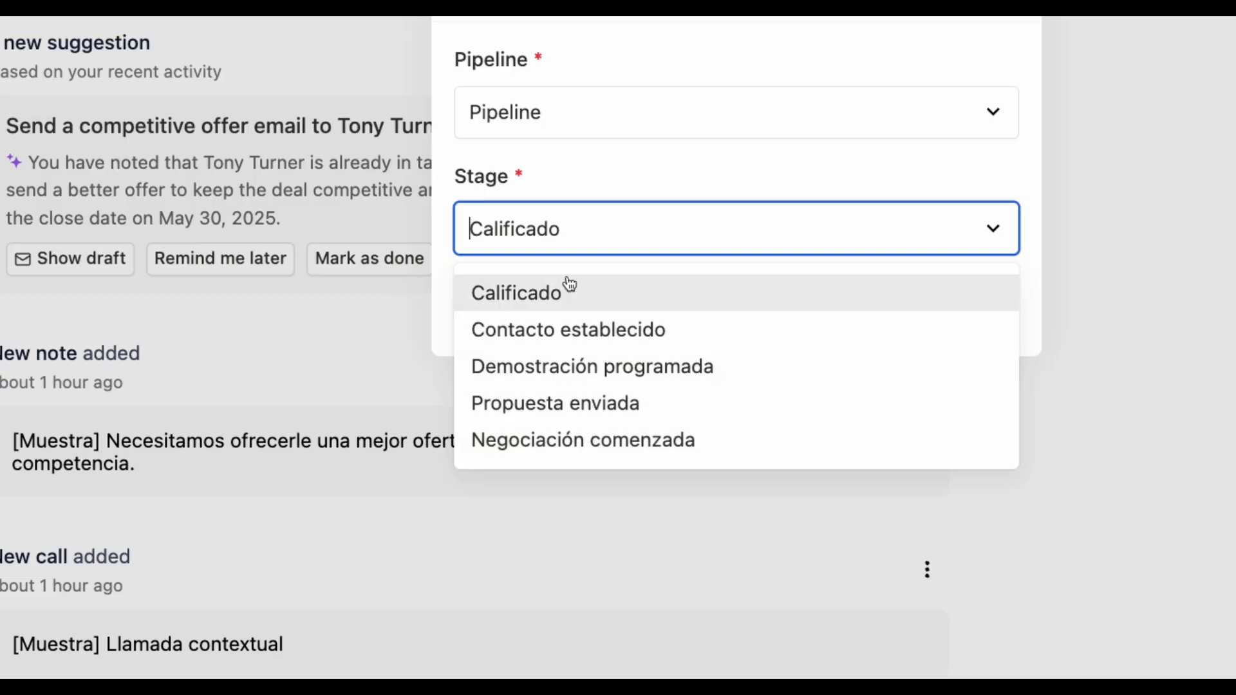
{"action": "left_click", "coordinate": [611, 172]}
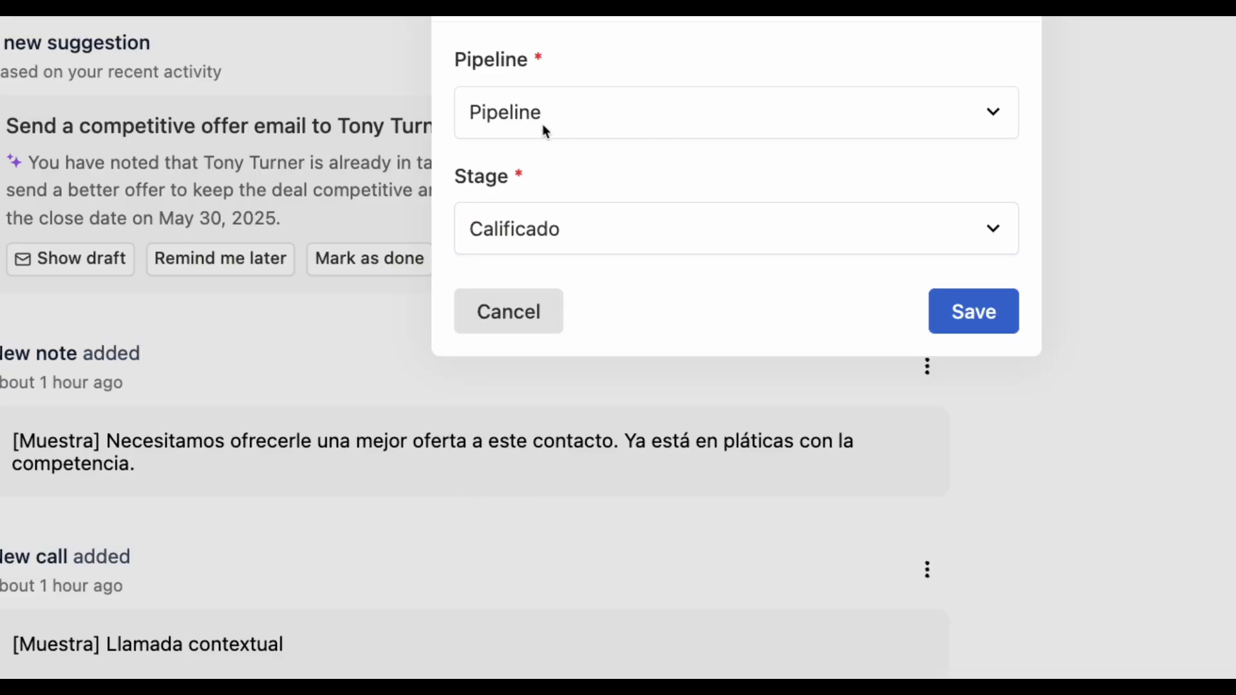
Move the deal to the Default Pipeline at stage Closed Won, save, and check its notification in Slack's #general channel
{"action": "left_click", "coordinate": [544, 118]}
{"action": "left_click", "coordinate": [561, 181]}
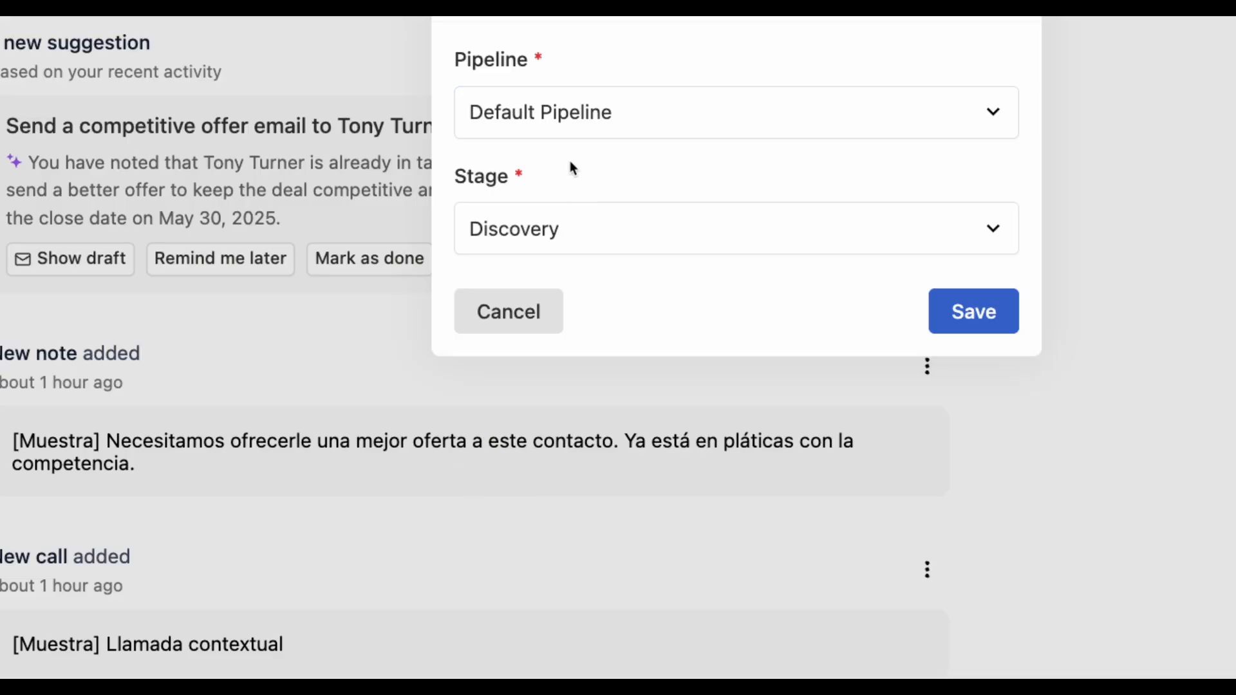
{"action": "left_click", "coordinate": [555, 229]}
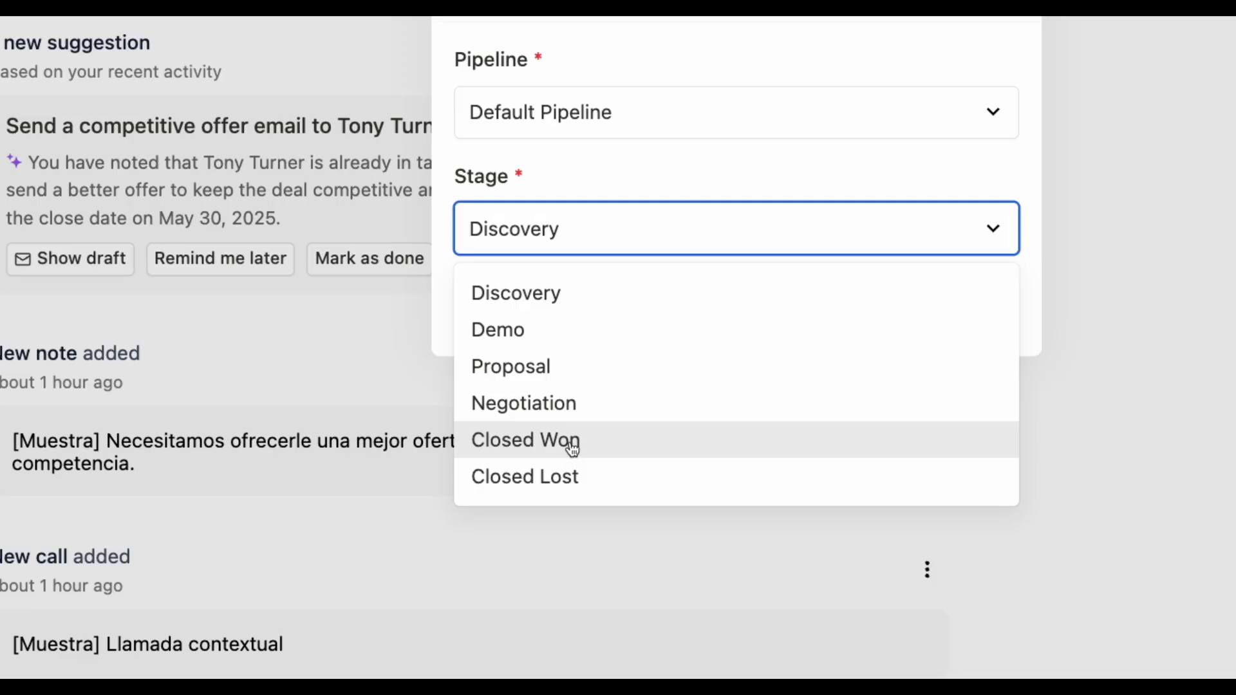
{"action": "left_click", "coordinate": [572, 449]}
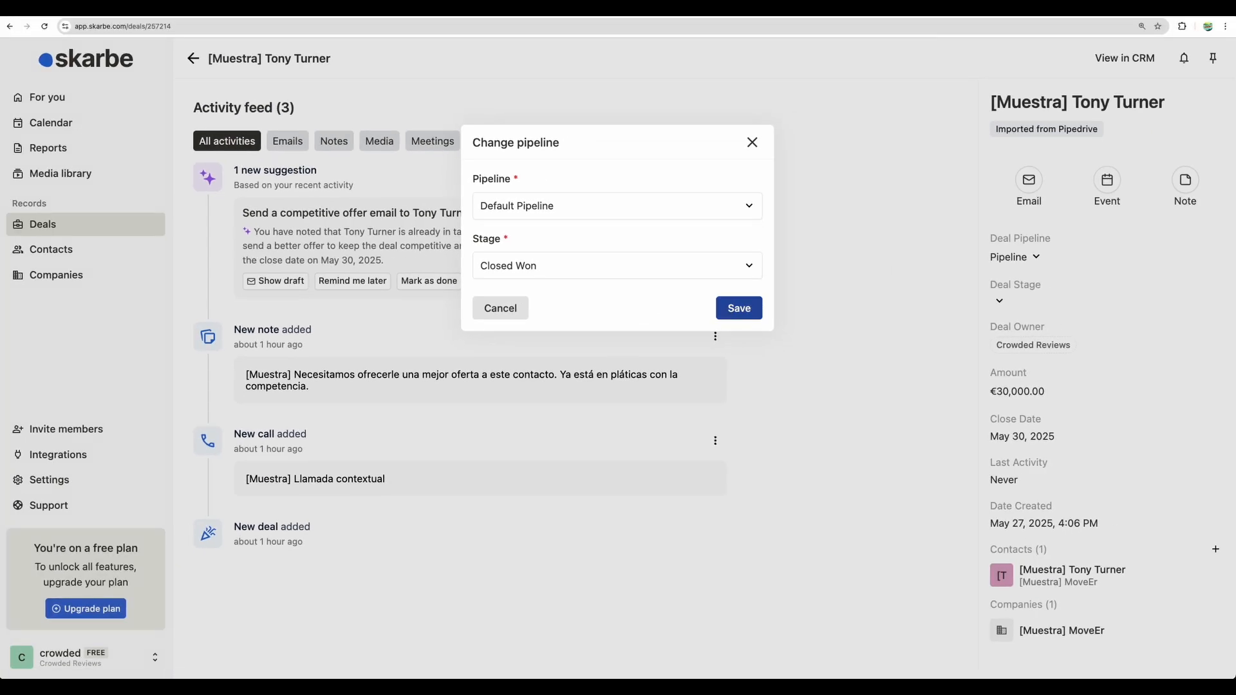
{"action": "left_click", "coordinate": [732, 314]}
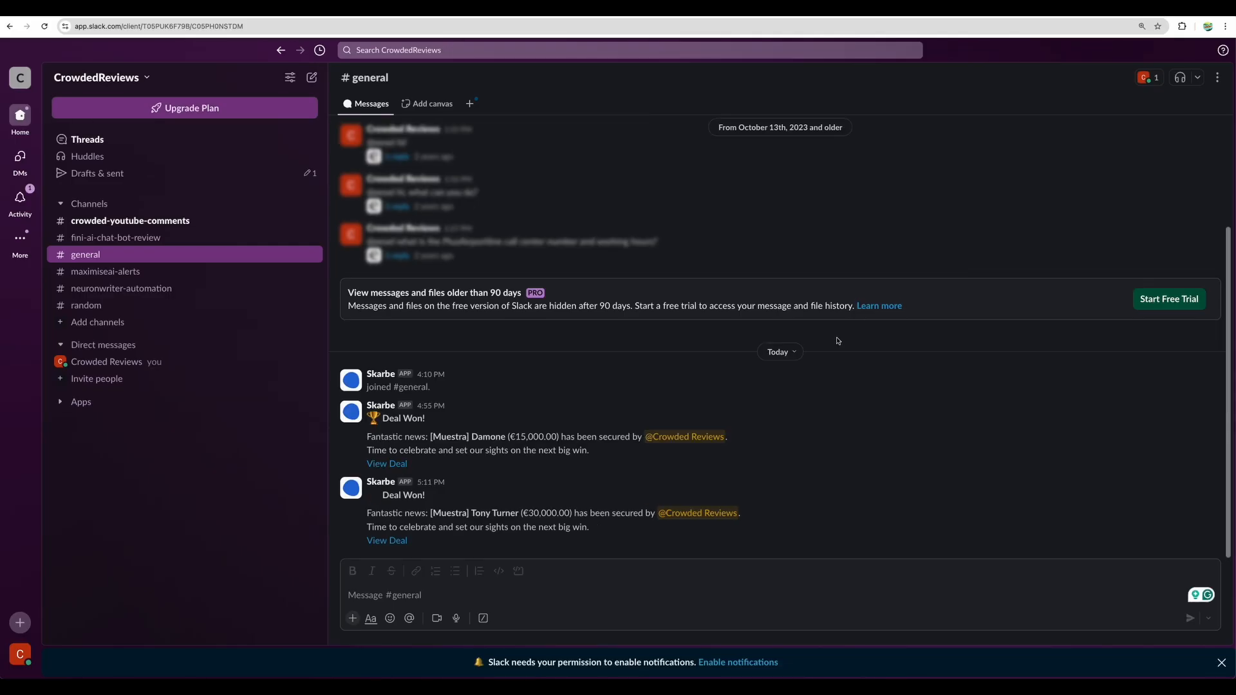
{"action": "left_click_drag", "start_coordinate": [450, 544], "coordinate": [362, 508]}
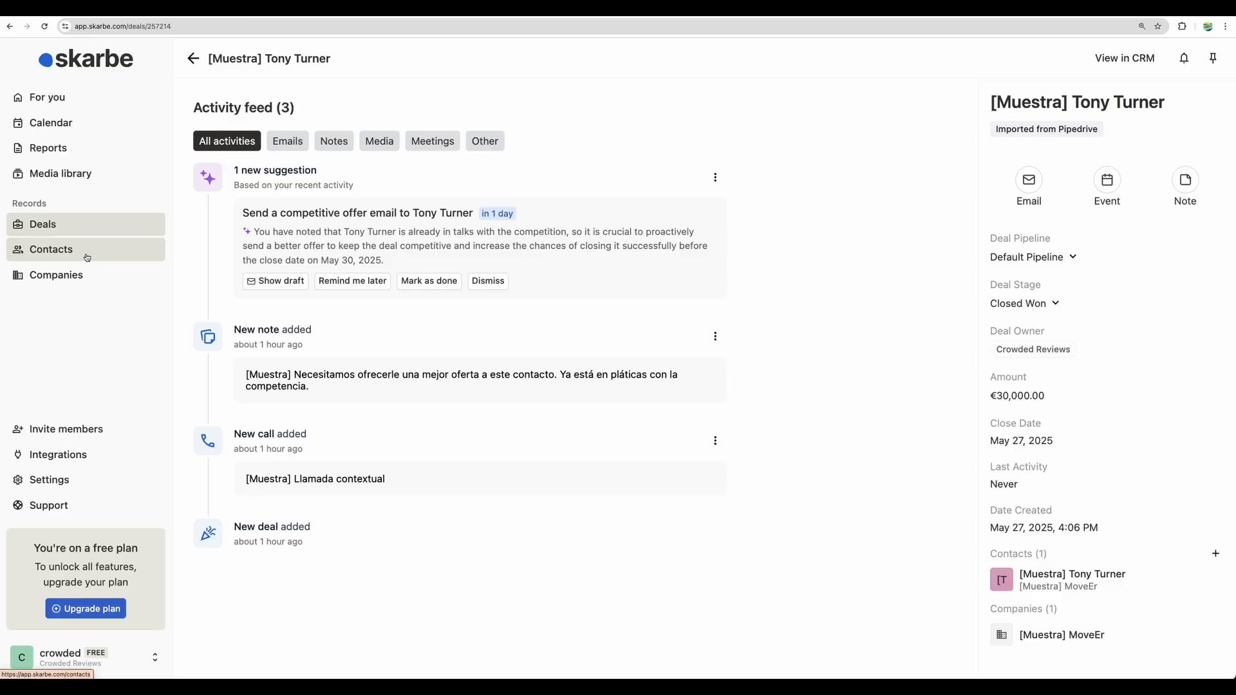
Look over the contacts and companies lists and open the [Muestra] MoveEr company record
{"action": "left_click", "coordinate": [80, 252]}
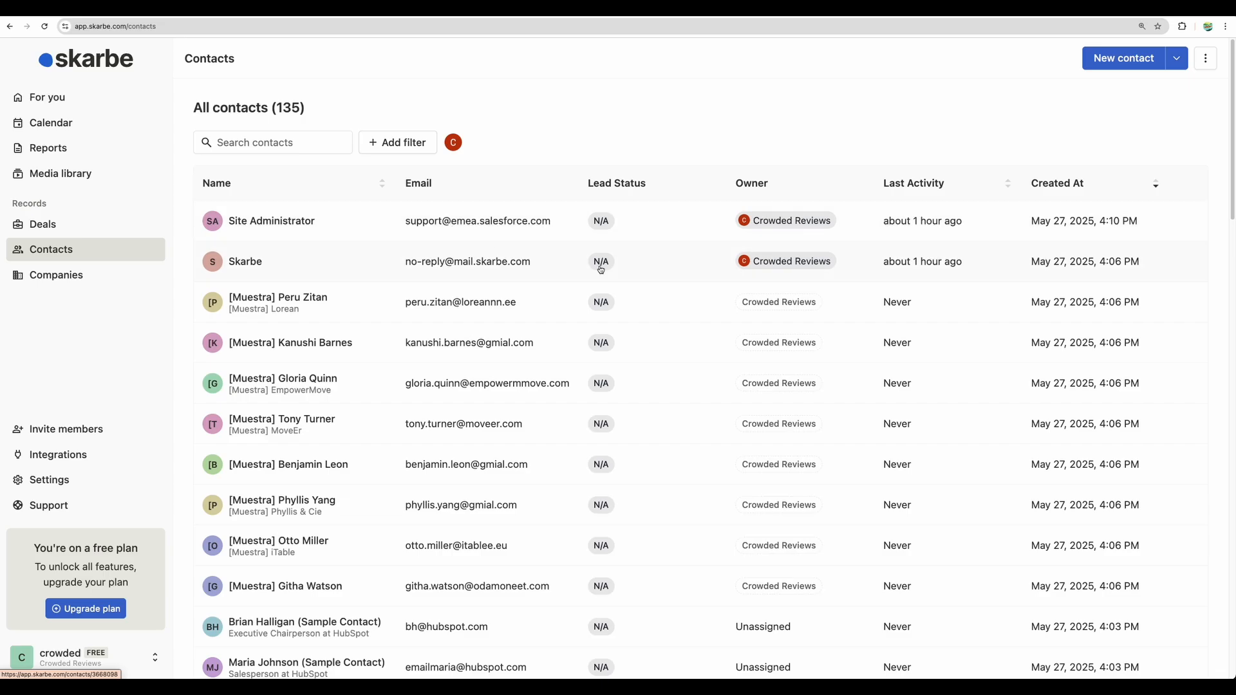
{"action": "left_click", "coordinate": [451, 226]}
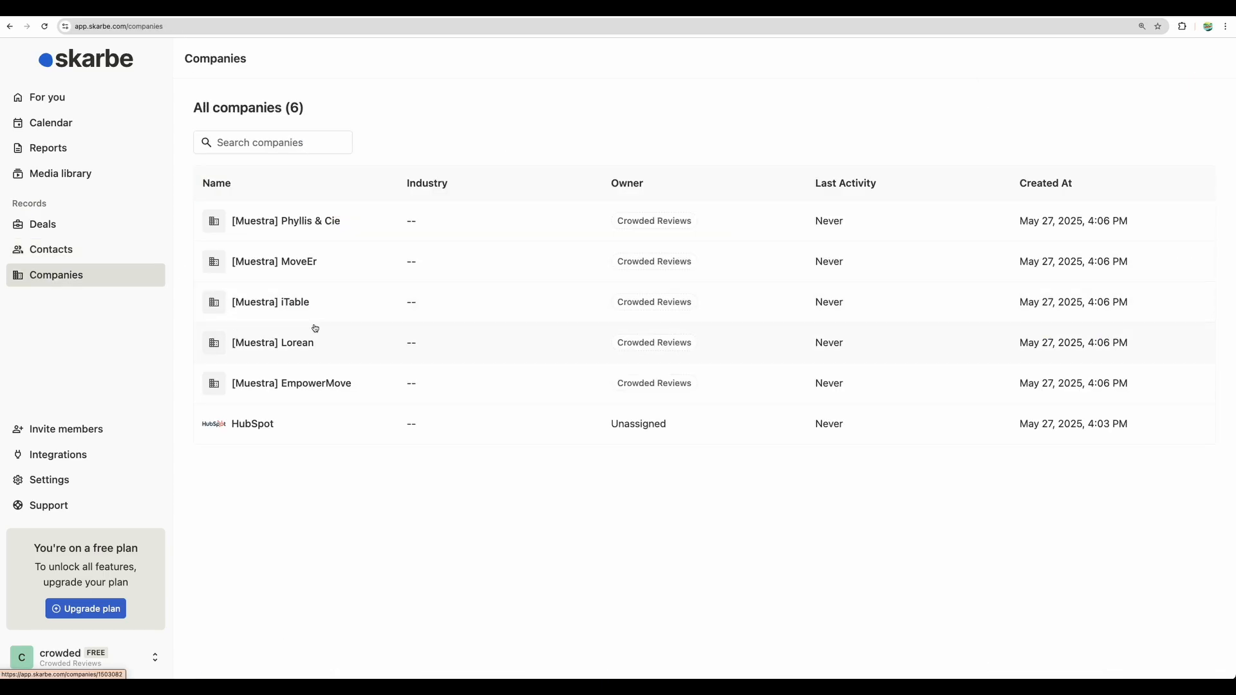
{"action": "left_click", "coordinate": [285, 264]}
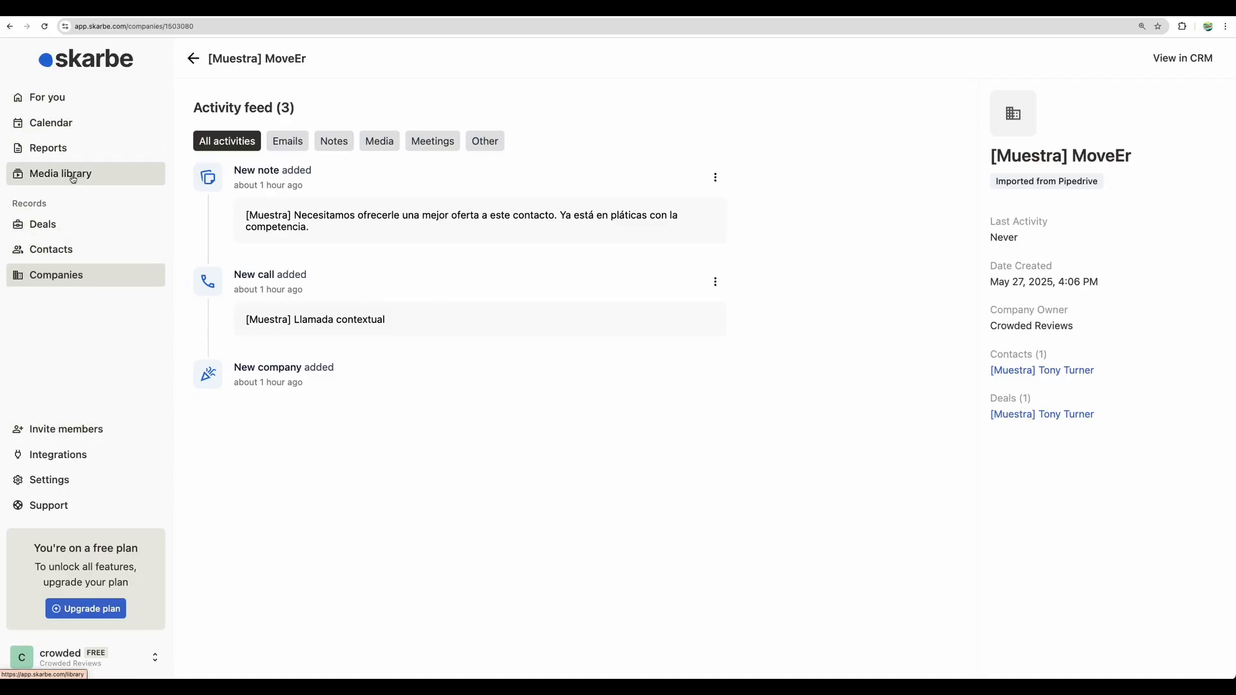
Examine the workspace's available integrations across the CRM, productivity, communication and automation categories
{"action": "left_click", "coordinate": [74, 455]}
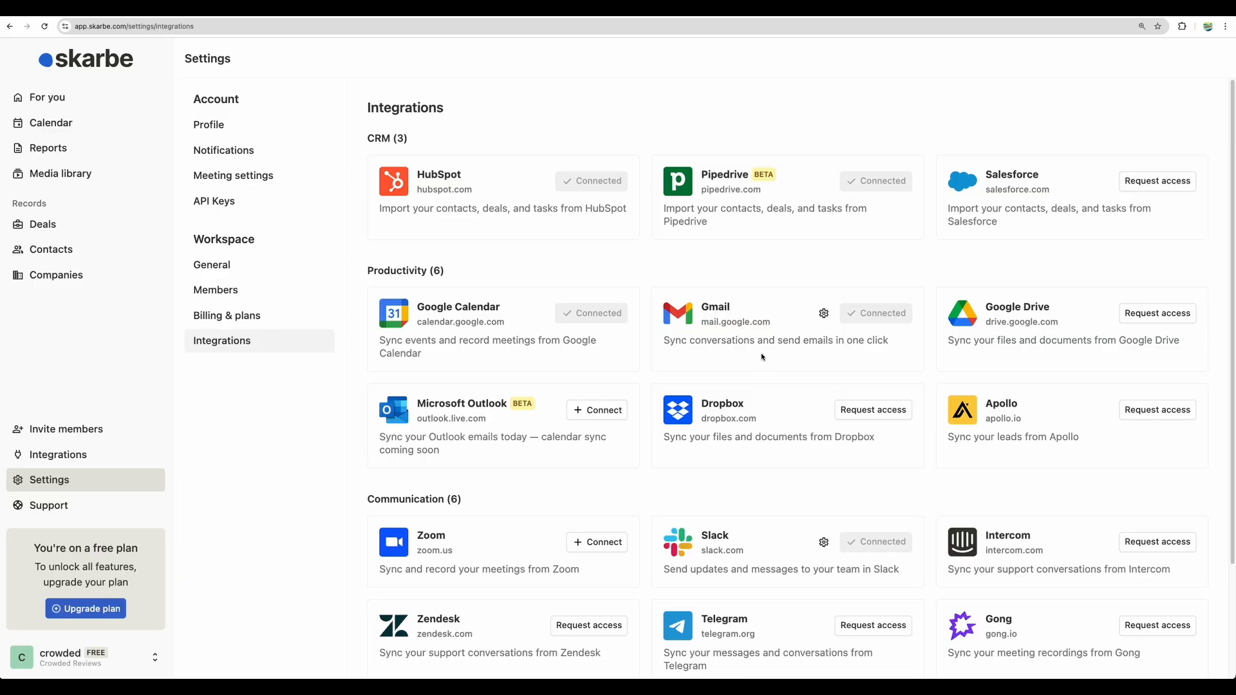
{"action": "scroll", "coordinate": [830, 370], "scroll_direction": "down", "scroll_amount": 3}
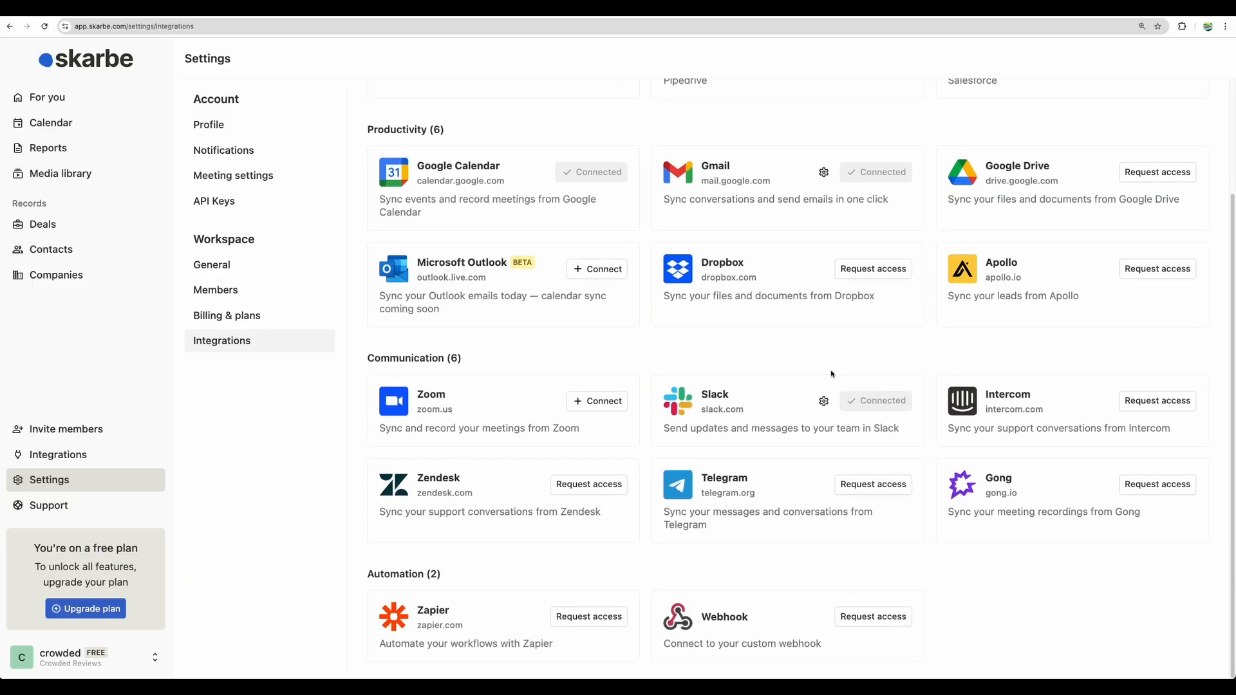
{"action": "scroll", "coordinate": [744, 375], "scroll_direction": "up", "scroll_amount": 3}
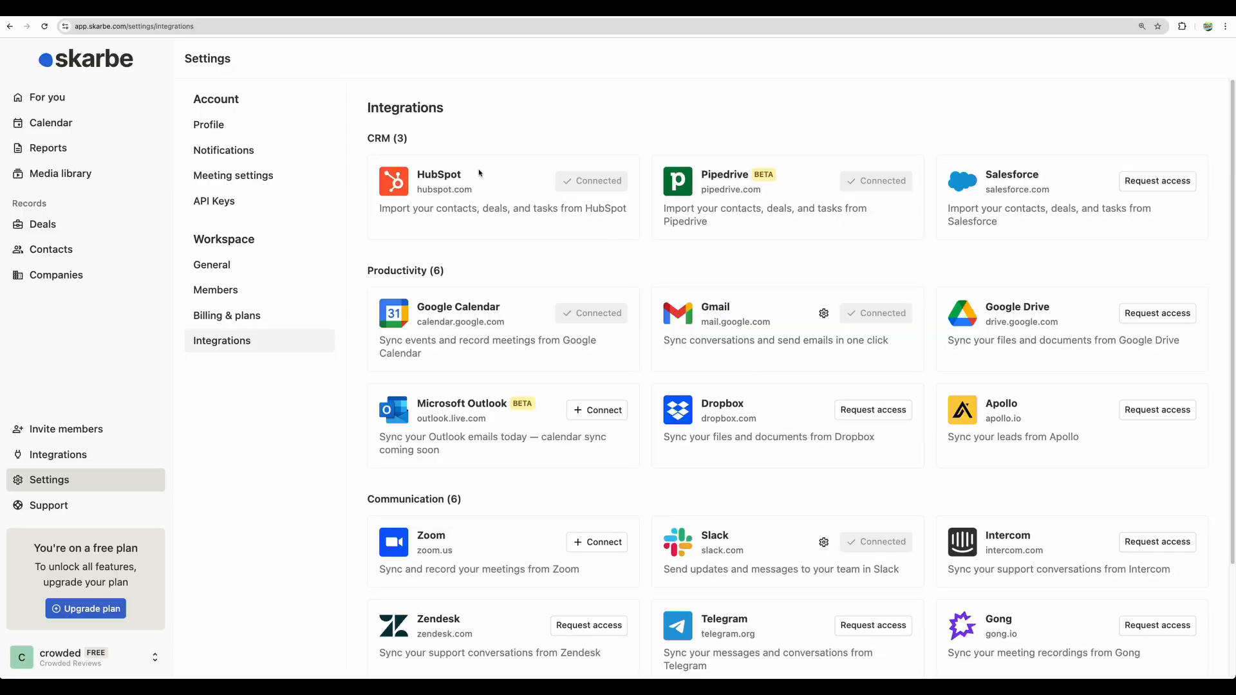
{"action": "left_click_drag", "start_coordinate": [362, 128], "coordinate": [1079, 595]}
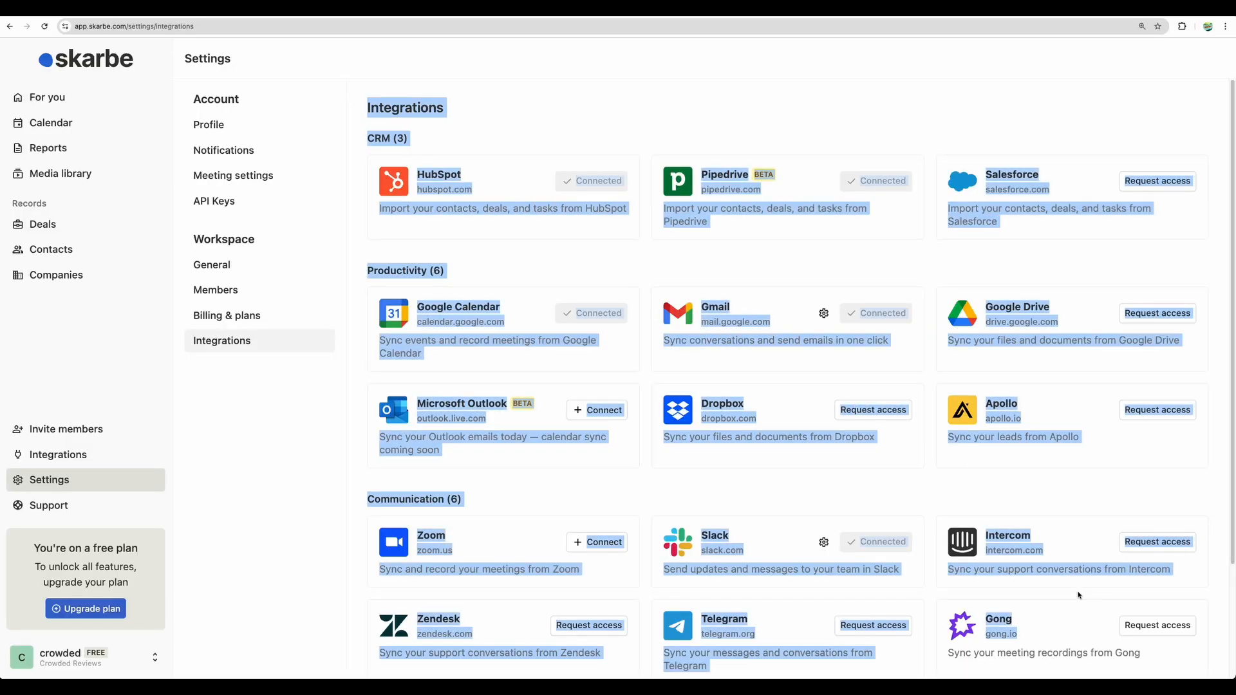
Switch to Skarbe's AppSumo listing and examine its product description, TL;DR and At-a-glance sections
{"action": "left_click", "coordinate": [983, 493]}
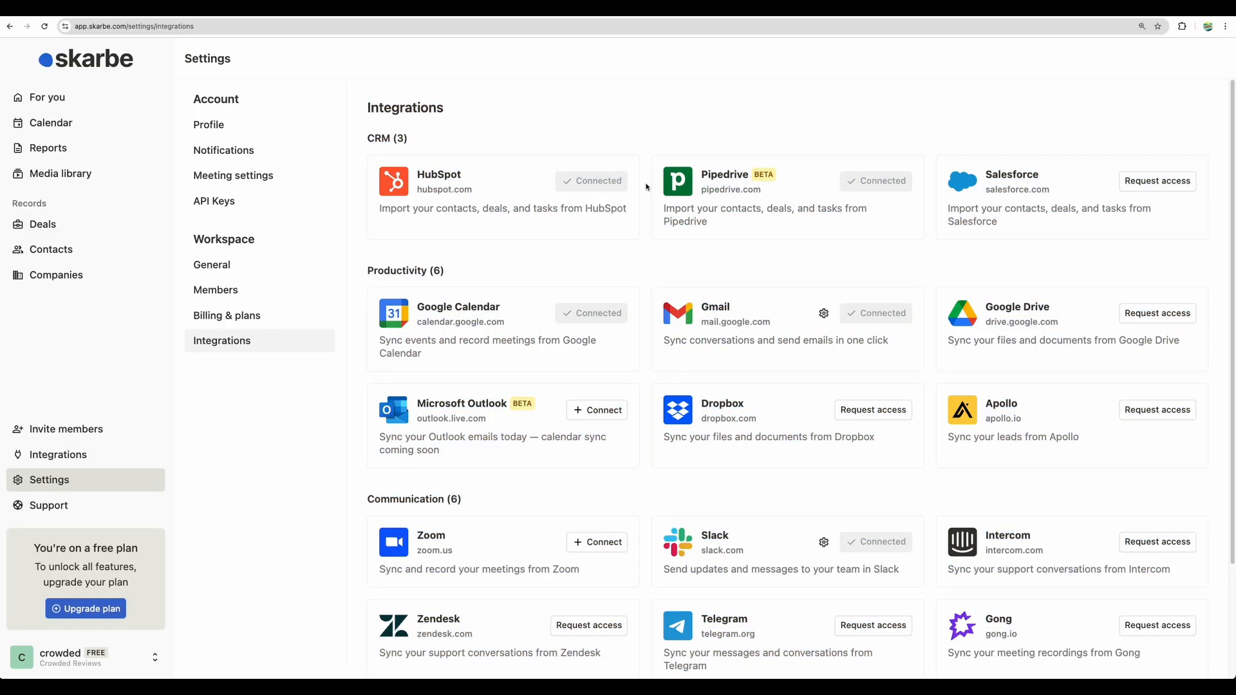
{"action": "key", "text": "ctrl+Tab"}
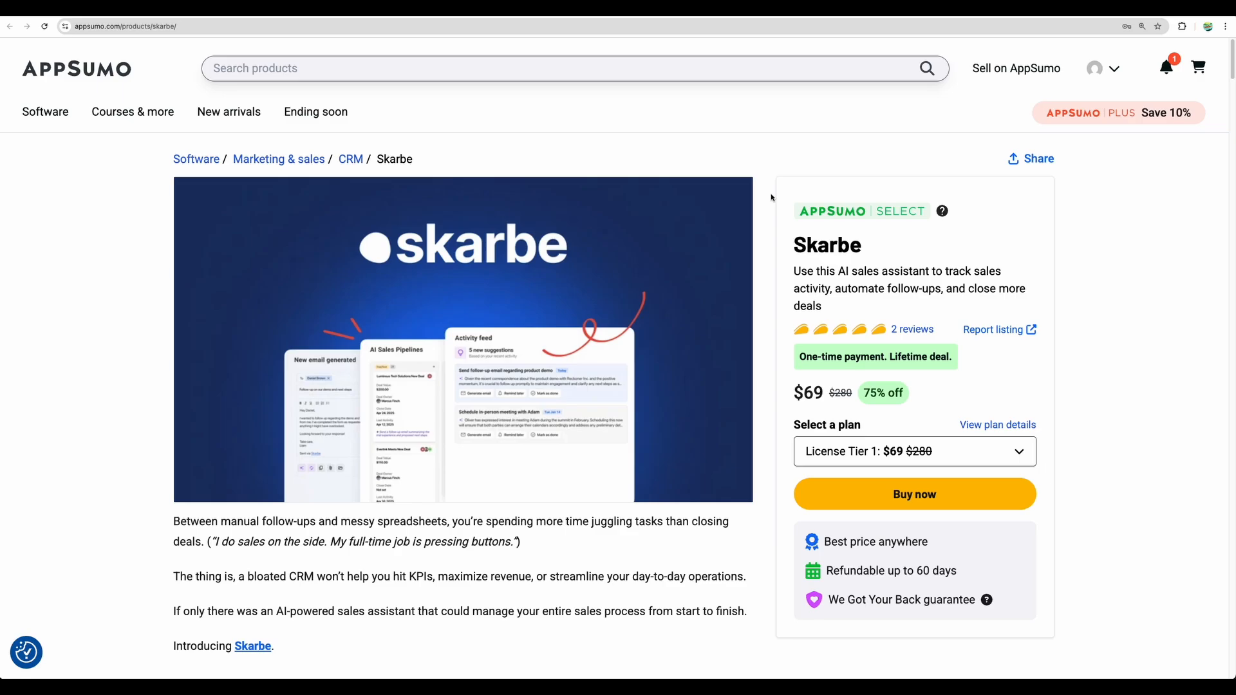
{"action": "left_click_drag", "start_coordinate": [803, 254], "coordinate": [965, 289]}
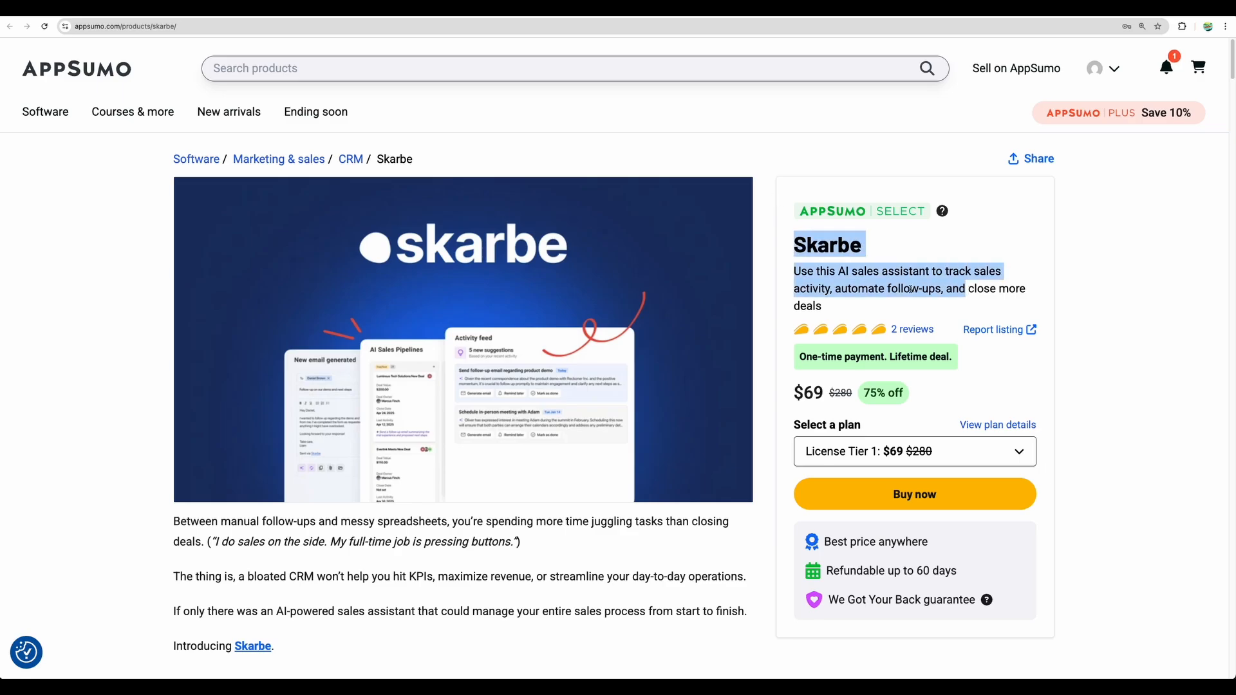
{"action": "left_click_drag", "start_coordinate": [850, 311], "coordinate": [793, 248]}
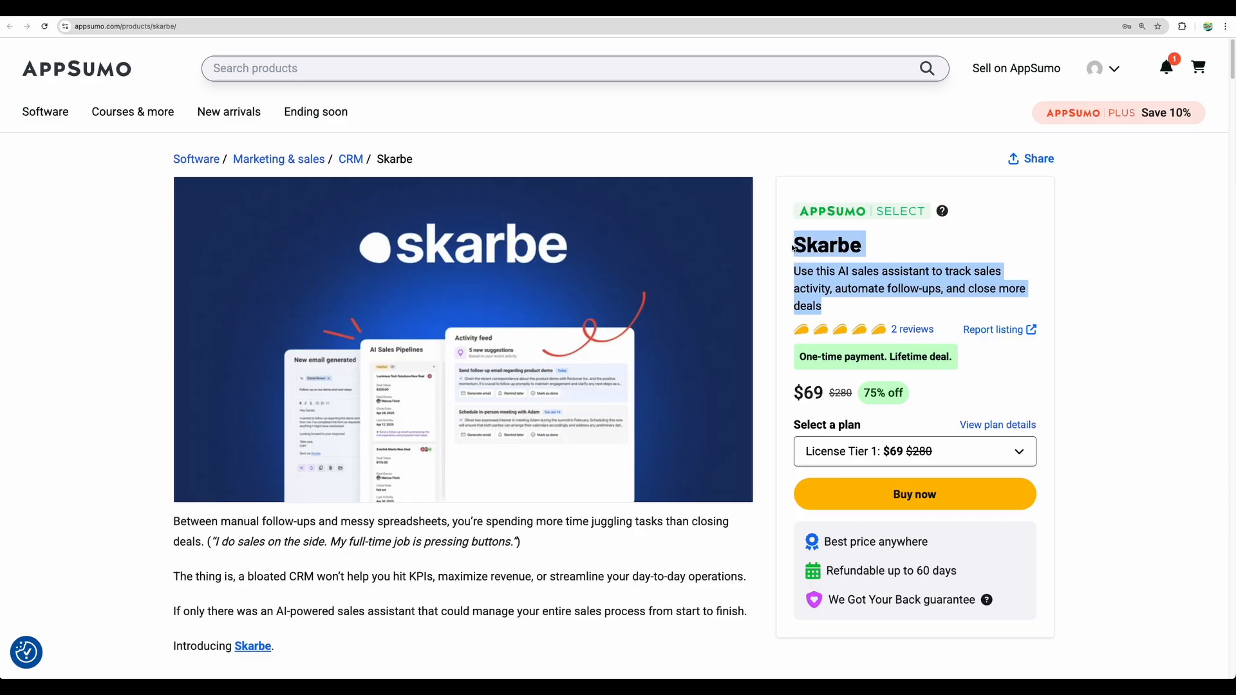
{"action": "scroll", "coordinate": [759, 325], "scroll_direction": "down", "scroll_amount": 4}
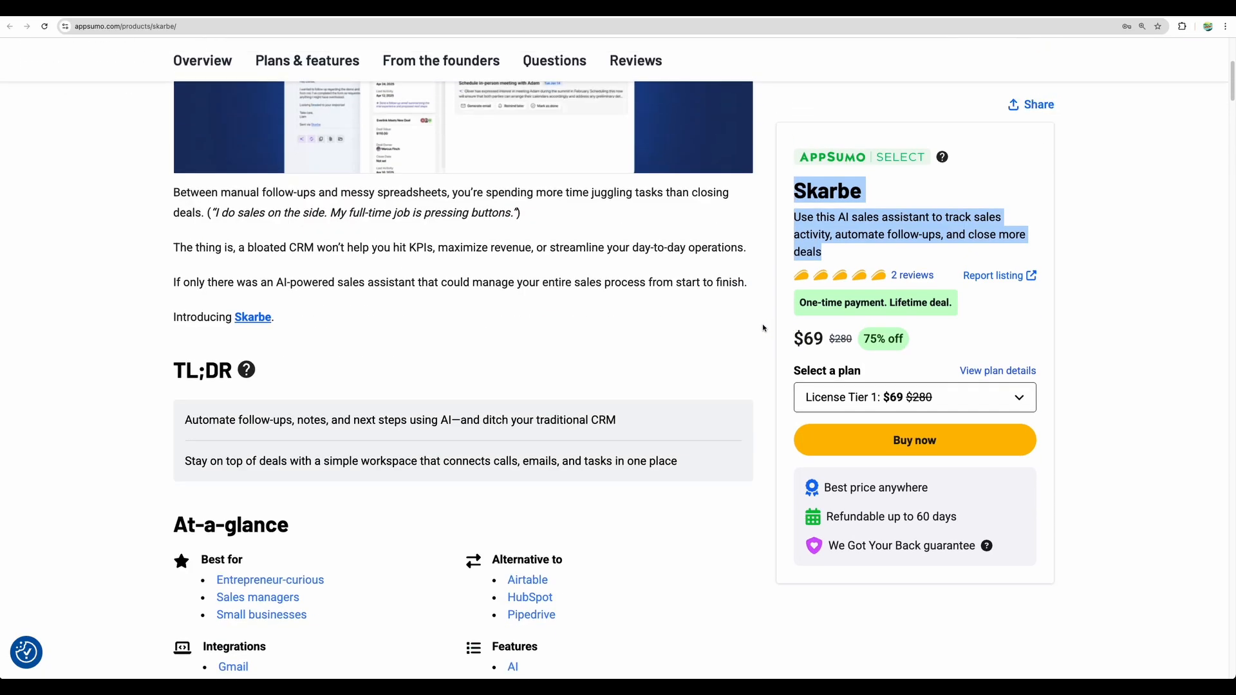
{"action": "scroll", "coordinate": [759, 325], "scroll_direction": "up", "scroll_amount": 2}
{"action": "scroll", "coordinate": [759, 325], "scroll_direction": "up", "scroll_amount": 2}
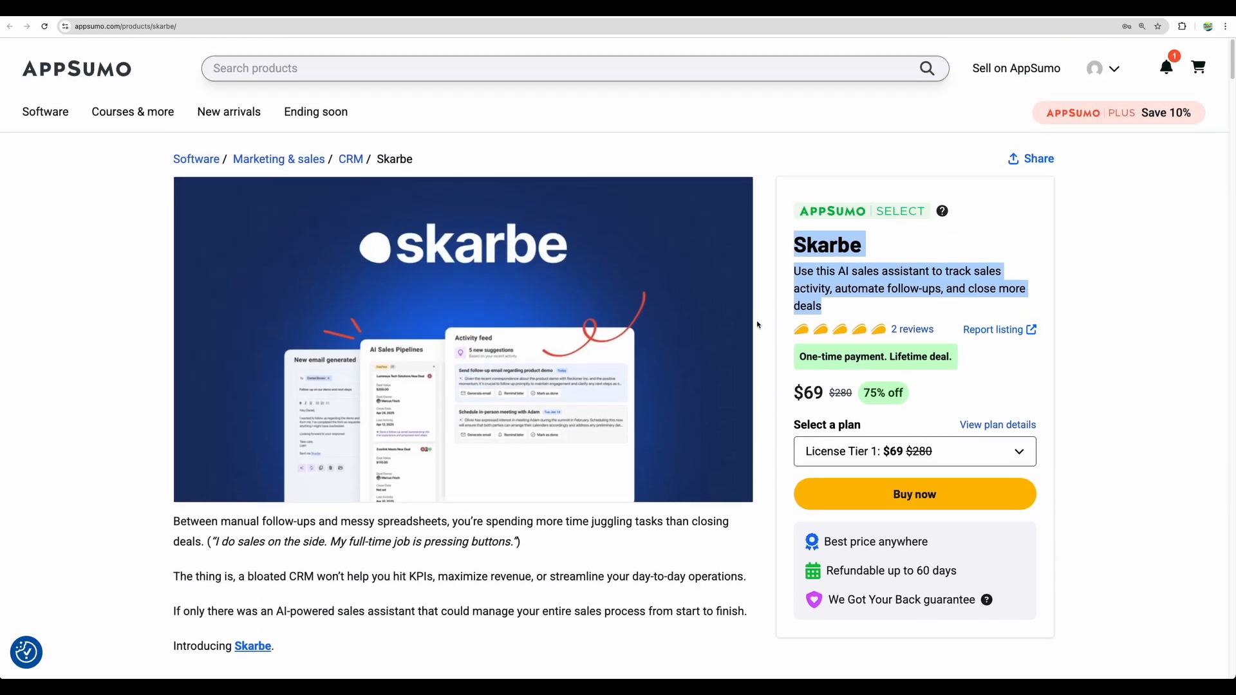
{"action": "left_click", "coordinate": [771, 358]}
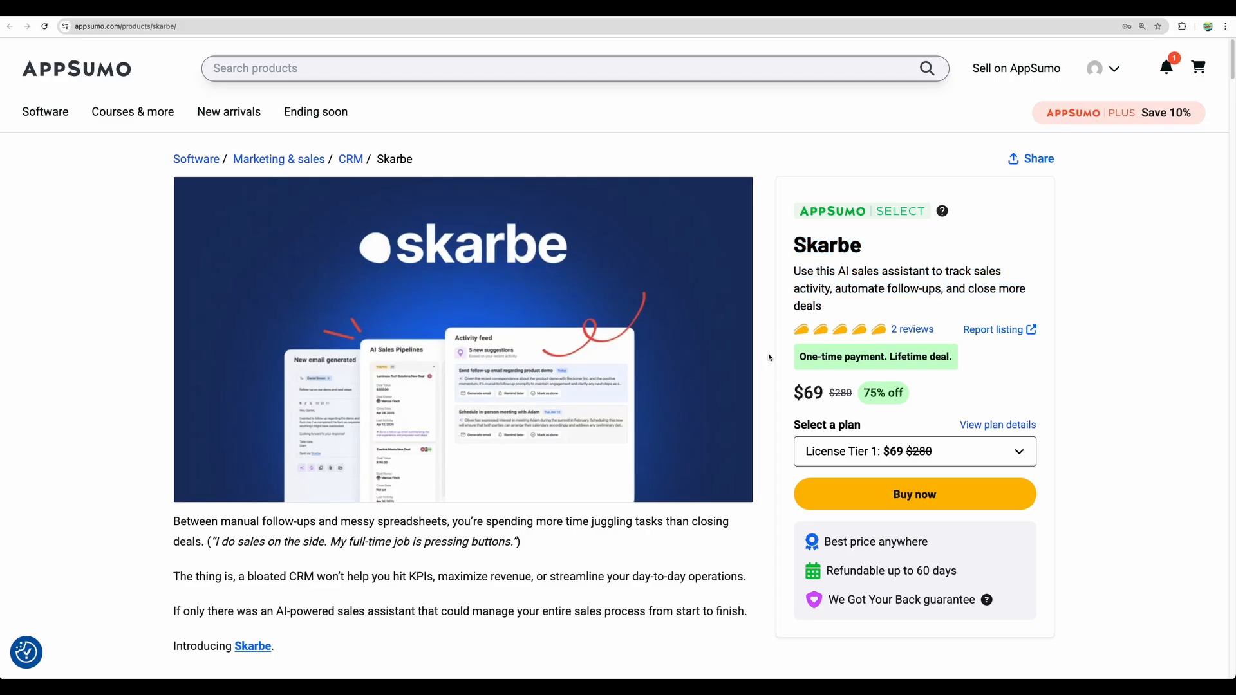
{"action": "scroll", "coordinate": [769, 358], "scroll_direction": "down", "scroll_amount": 6}
{"action": "scroll", "coordinate": [765, 354], "scroll_direction": "up", "scroll_amount": 5}
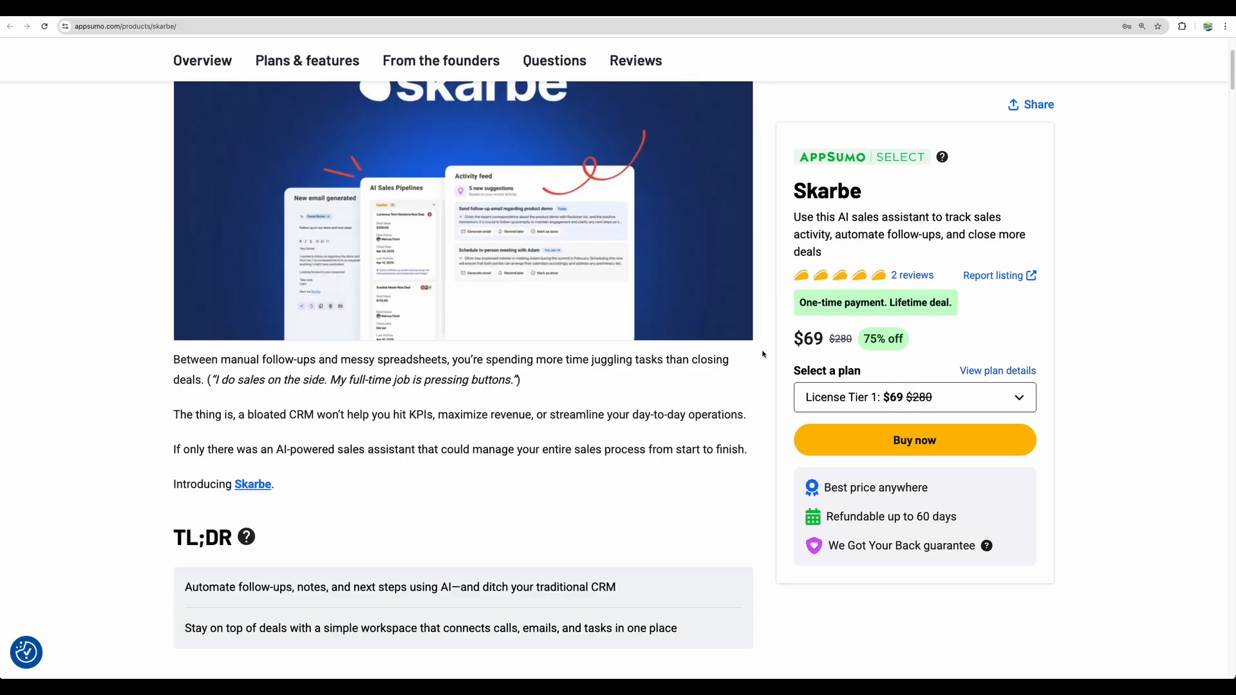
{"action": "scroll", "coordinate": [761, 353], "scroll_direction": "up", "scroll_amount": 1}
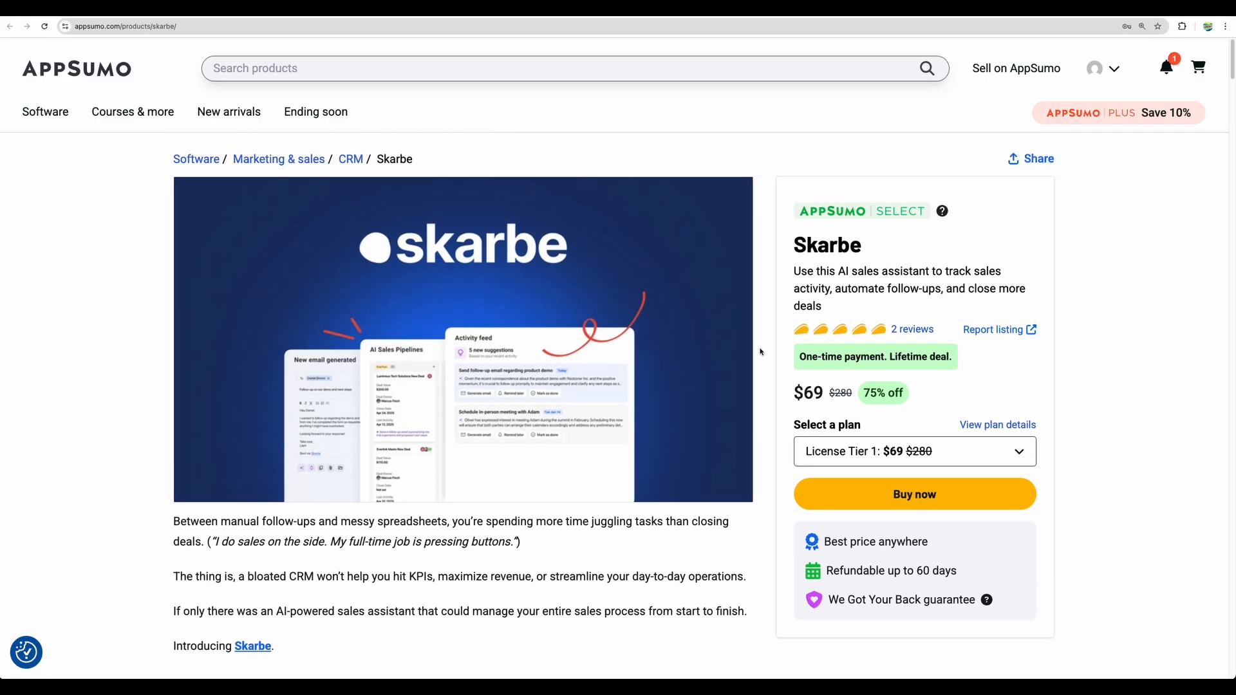
{"action": "scroll", "coordinate": [759, 352], "scroll_direction": "down", "scroll_amount": 1}
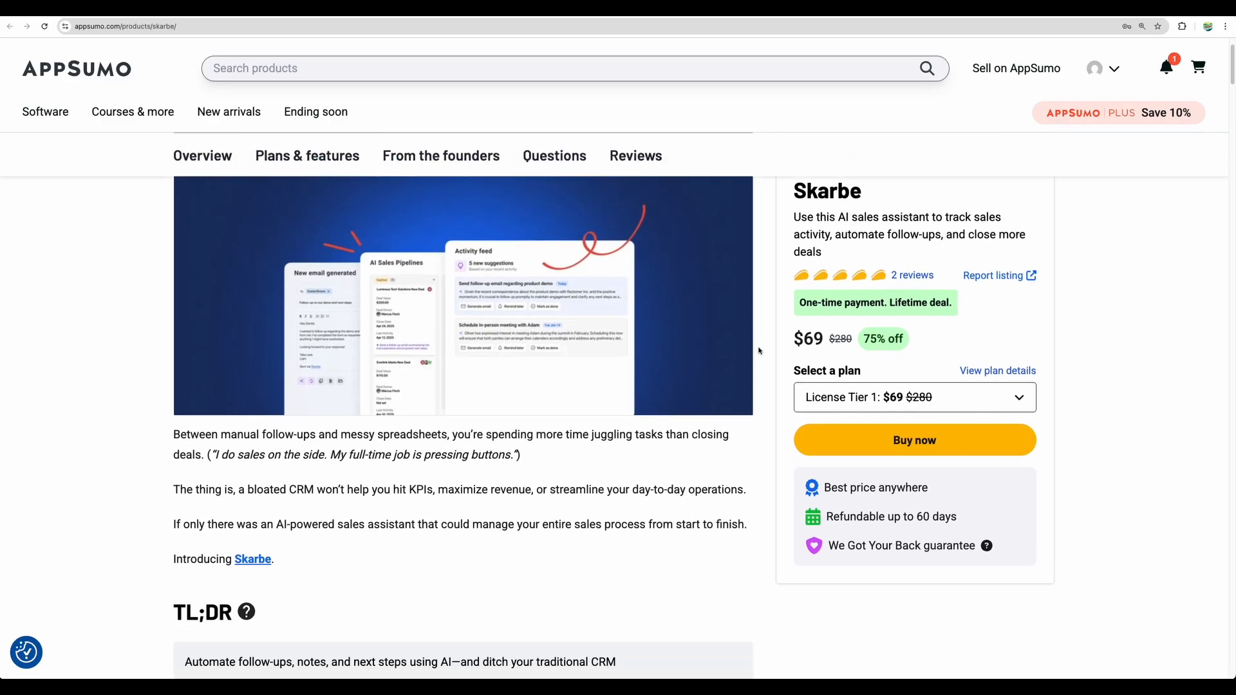
{"action": "scroll", "coordinate": [760, 350], "scroll_direction": "up", "scroll_amount": 1}
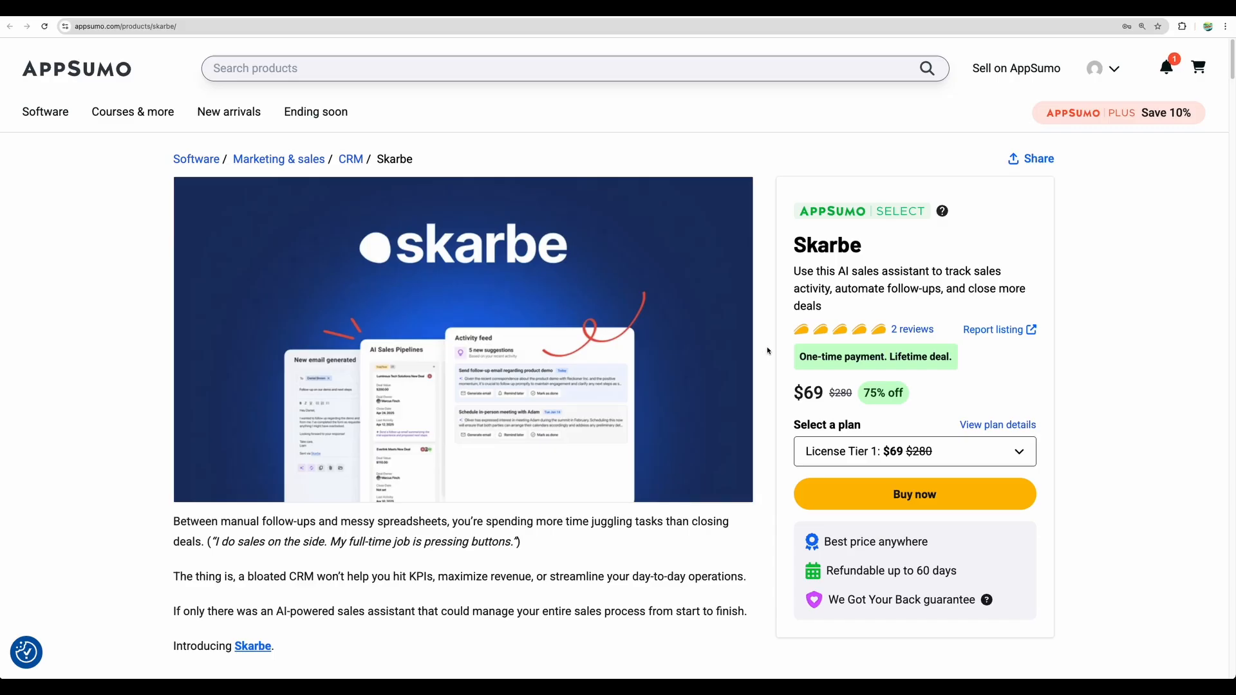
{"action": "scroll", "coordinate": [767, 350], "scroll_direction": "down", "scroll_amount": 4}
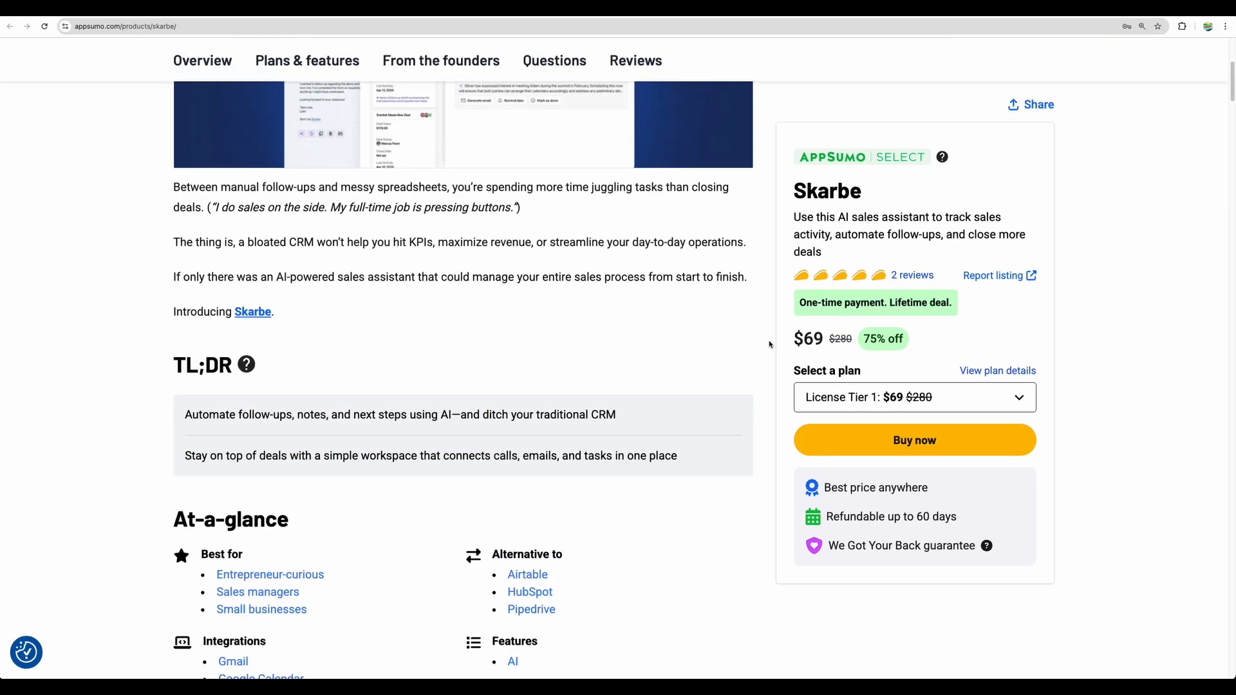
{"action": "scroll", "coordinate": [640, 373], "scroll_direction": "up", "scroll_amount": 4}
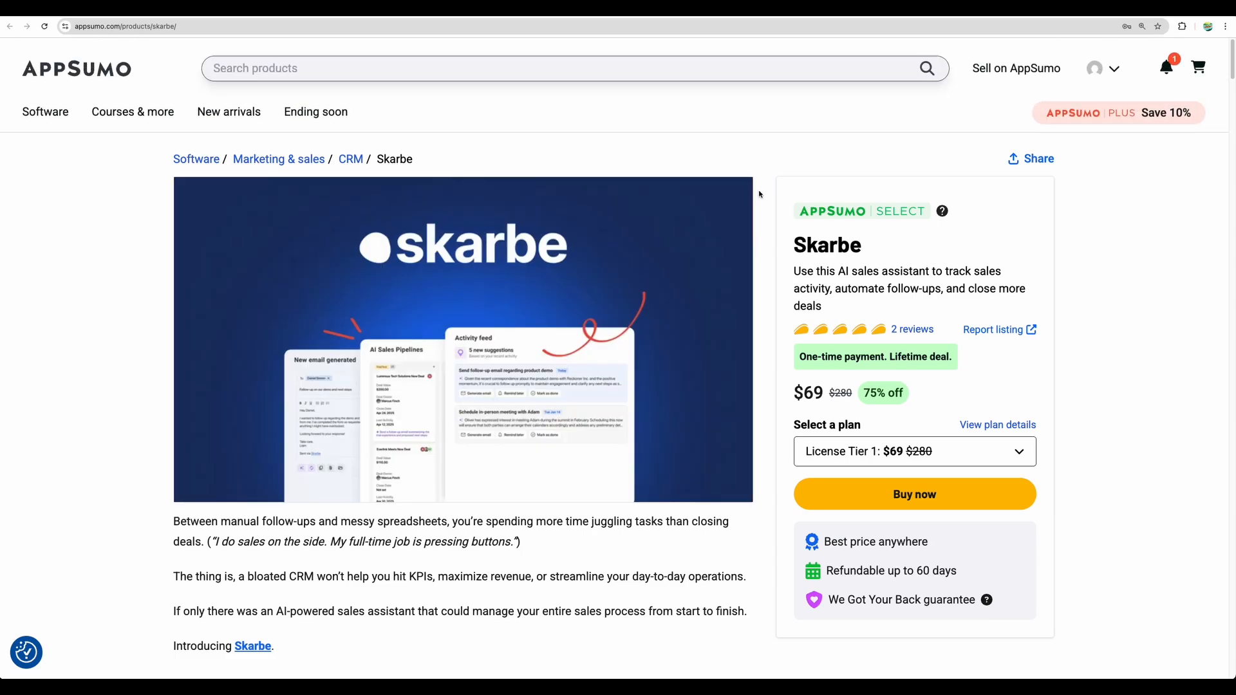